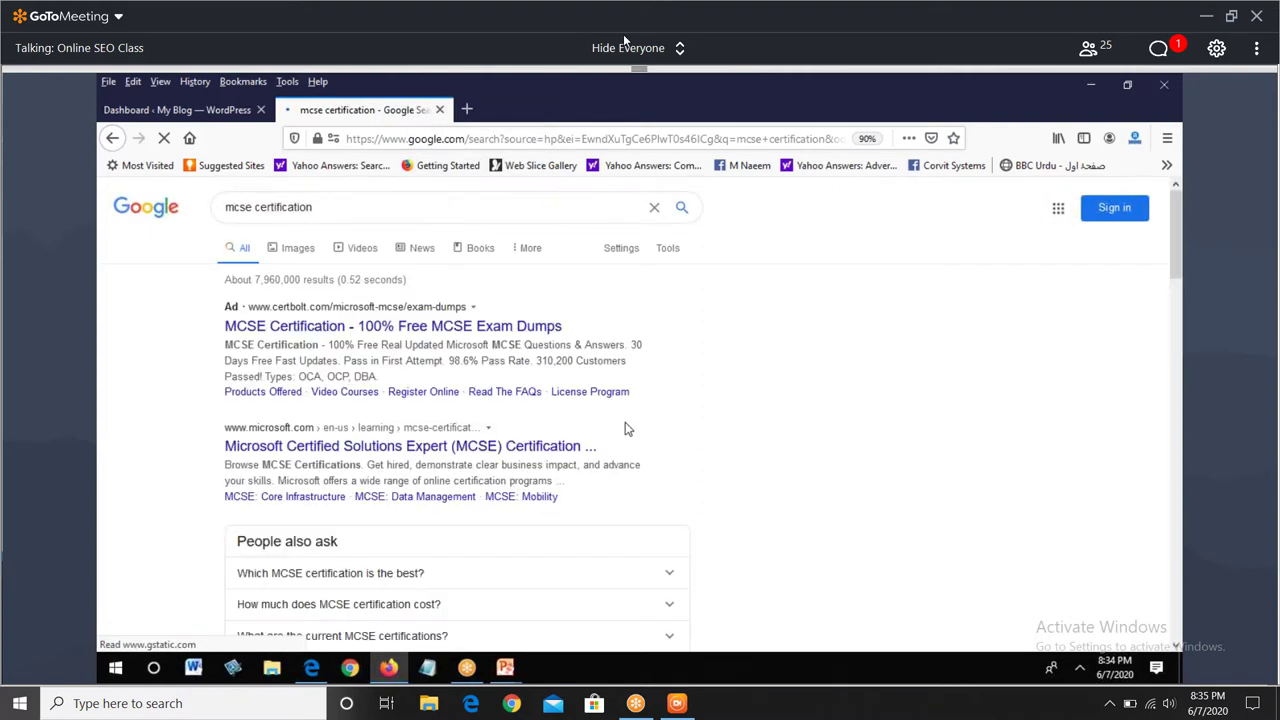
- Scroll to the MCSE: Core Infrastructure result and open the meeting chat beside it
{"action": "scroll", "coordinate": [628, 428], "scroll_direction": "down", "scroll_amount": 3}
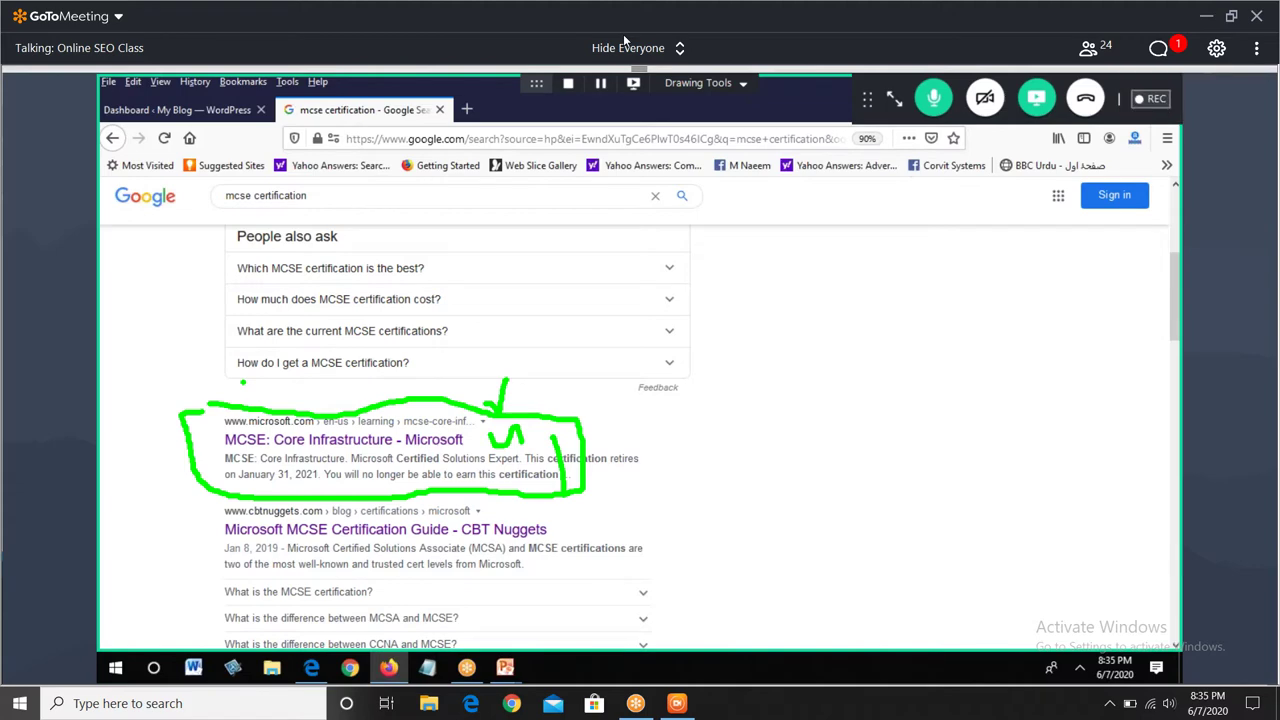
{"action": "left_click", "coordinate": [1160, 50]}
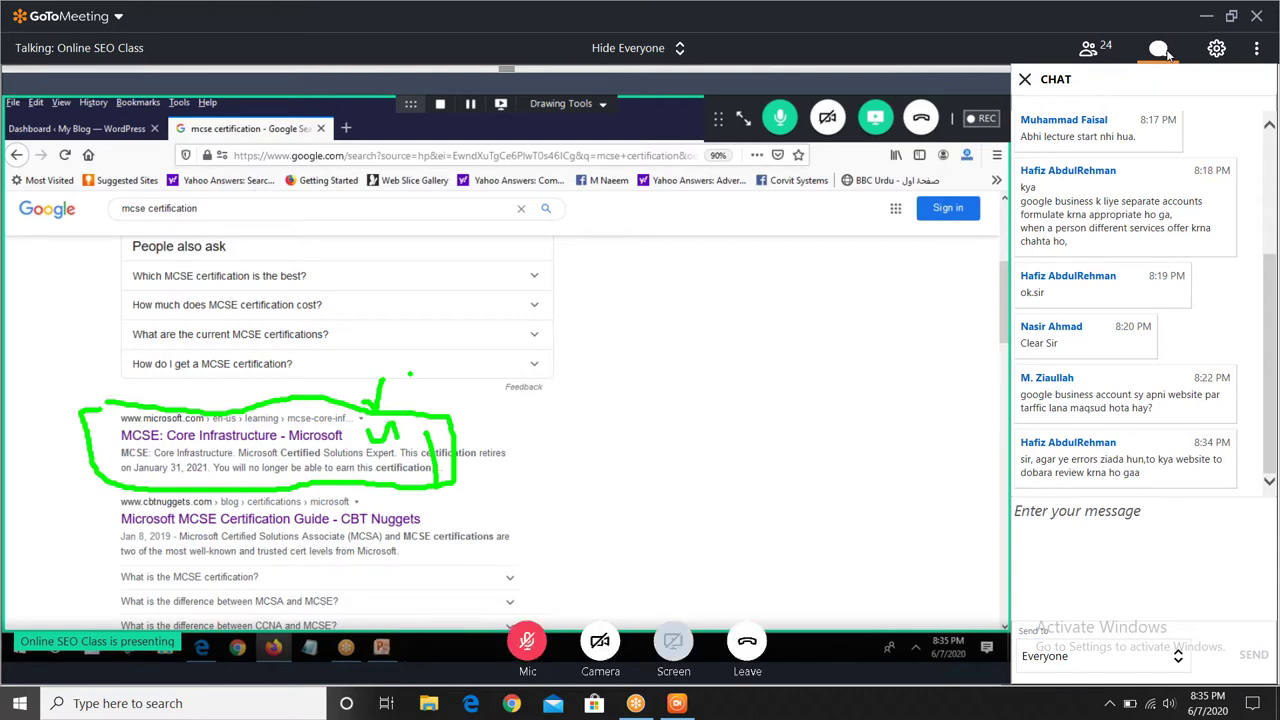
- Close the meeting chat so the plain MCSE results fill the shared screen
{"action": "left_click", "coordinate": [1162, 50]}
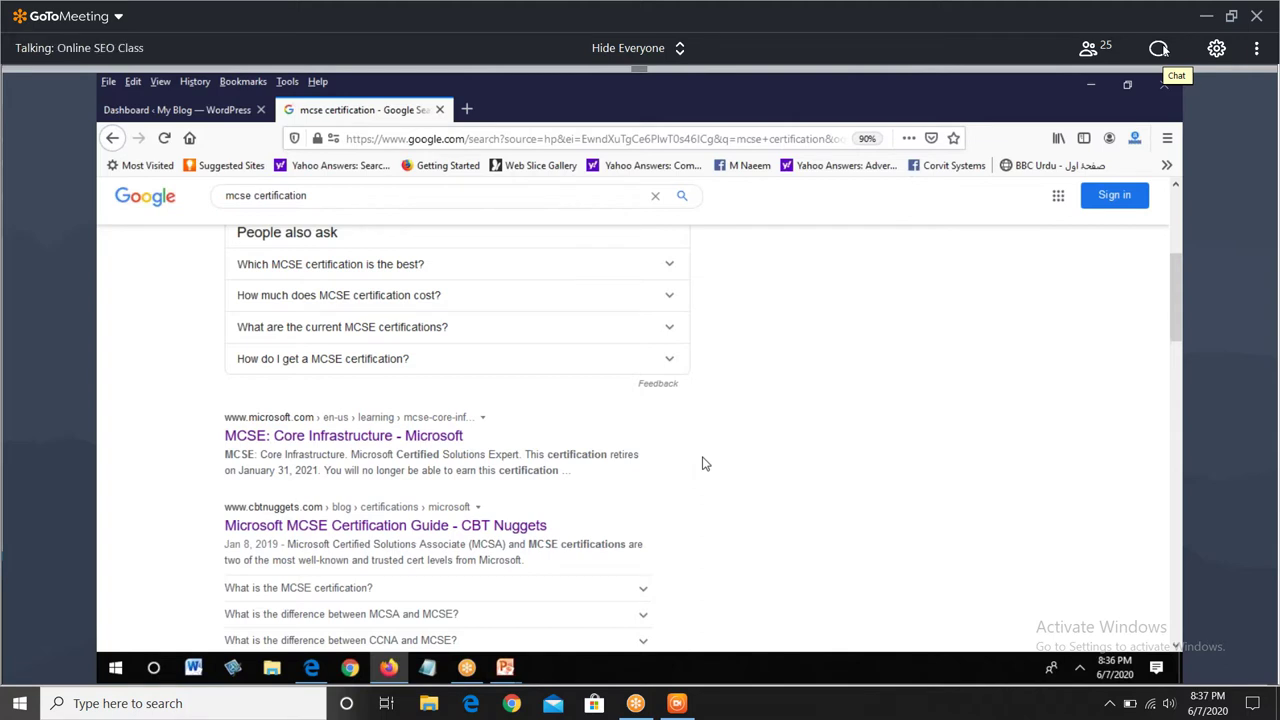
- Circle the Facebook result's 'Rating: 5 - 26 votes' line, clear it, then erase 'planner' from the query
{"action": "scroll", "coordinate": [686, 463], "scroll_direction": "down", "scroll_amount": 5}
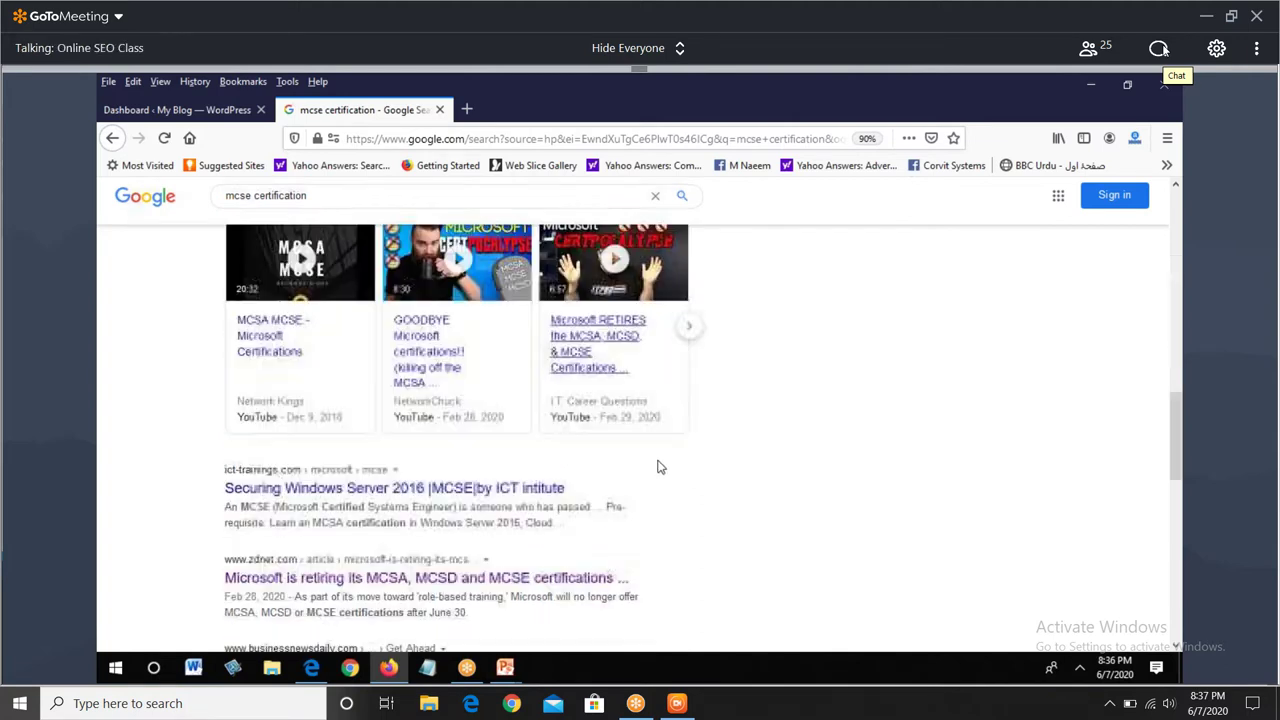
{"action": "scroll", "coordinate": [658, 467], "scroll_direction": "down", "scroll_amount": 1}
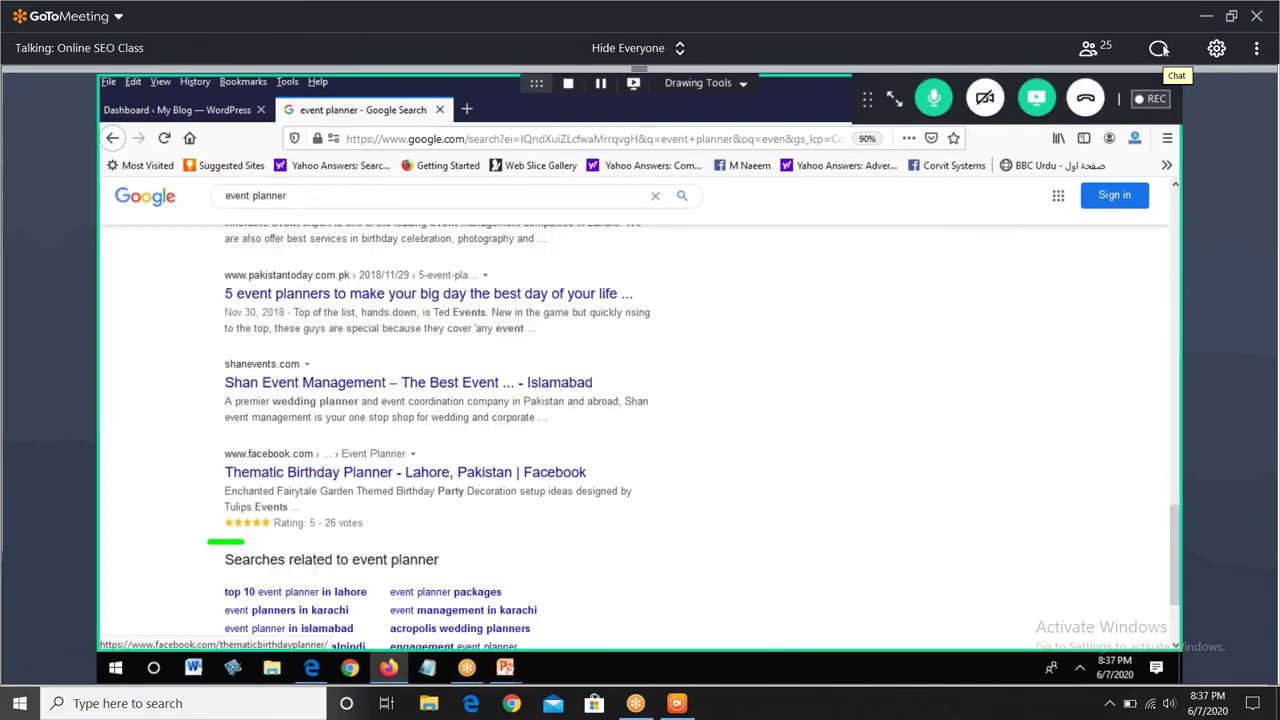
{"action": "left_click_drag", "start_coordinate": [243, 541], "coordinate": [222, 528]}
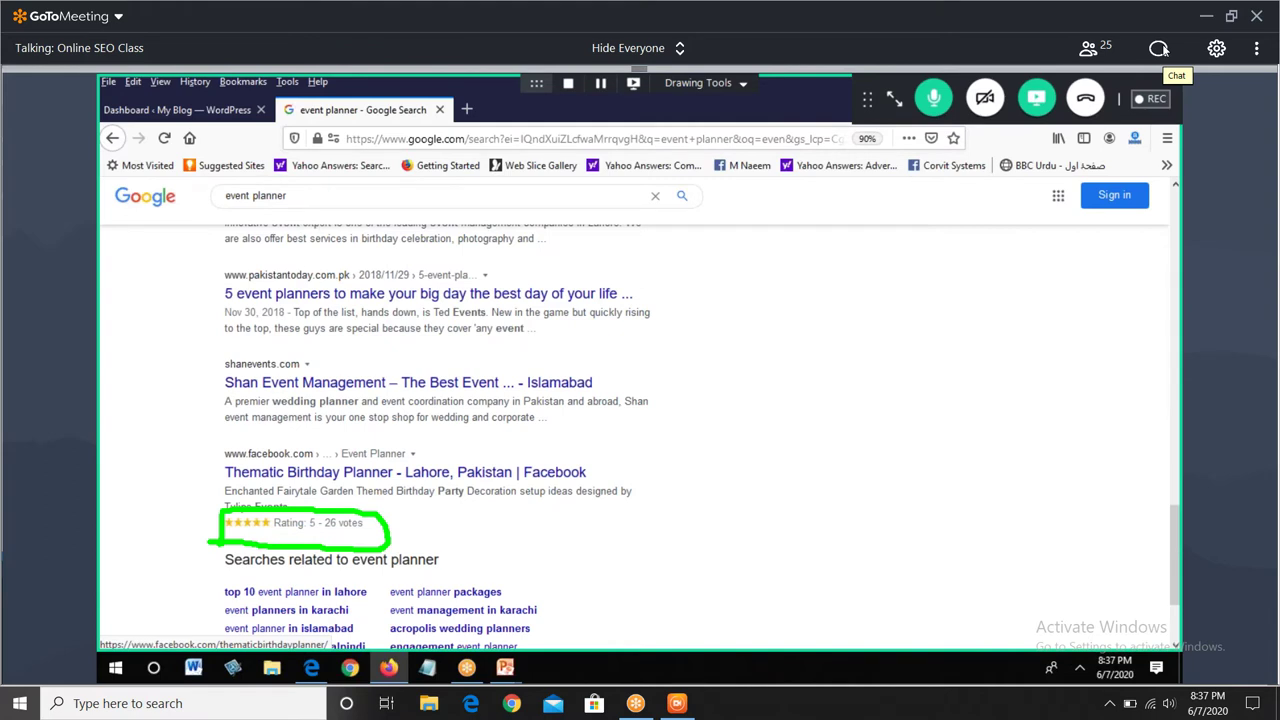
{"action": "key", "text": "Escape"}
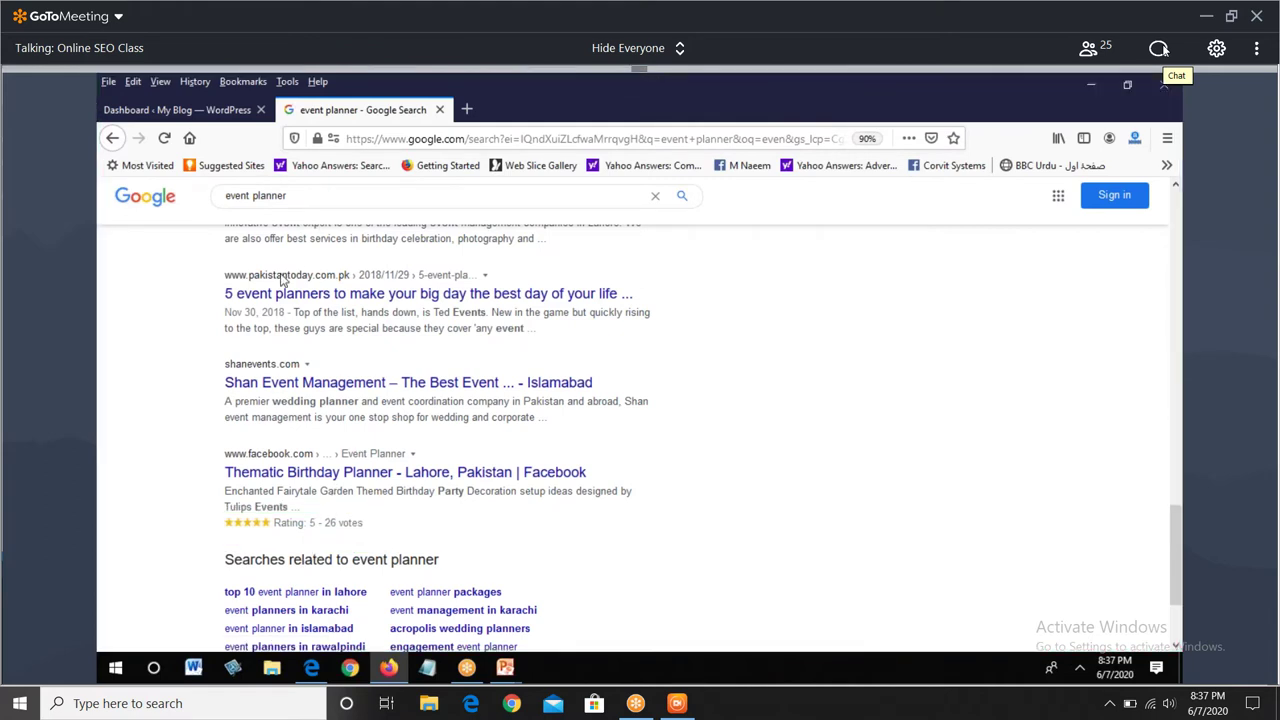
{"action": "left_click", "coordinate": [305, 195]}
{"action": "key", "text": "BackSpace"}
{"action": "key", "text": "BackSpace"}
{"action": "key", "text": "BackSpace"}
{"action": "key", "text": "BackSpace"}
{"action": "key", "text": "BackSpace"}
{"action": "key", "text": "BackSpace"}
{"action": "key", "text": "BackSpace"}
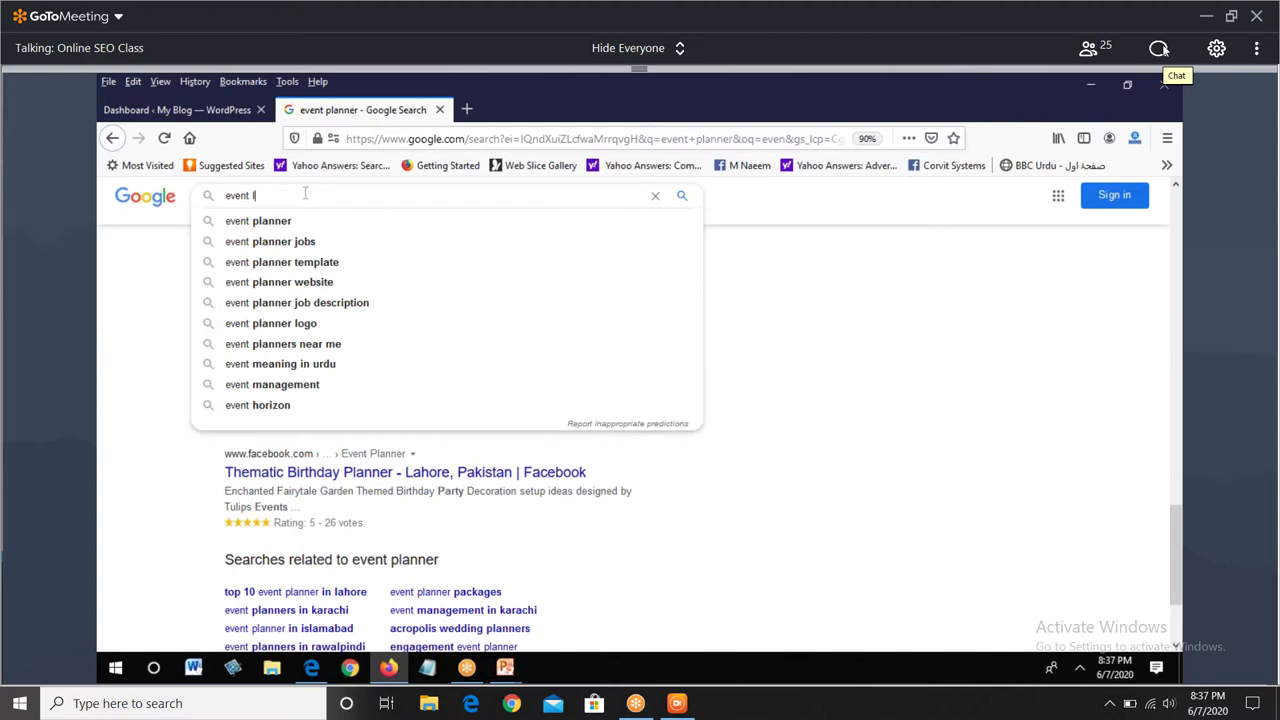
- Search for 'event local', tick the Events Local Software rating, and scroll through the listings
{"action": "type", "text": "loc"}
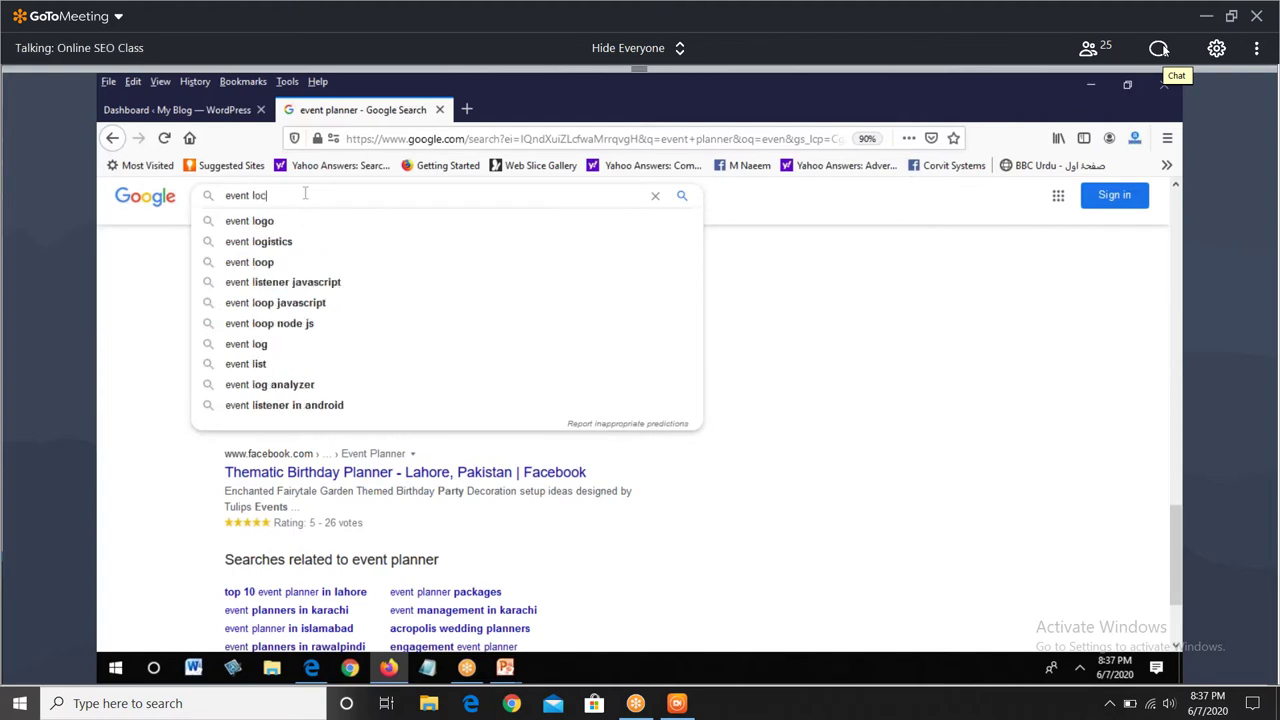
{"action": "type", "text": "al"}
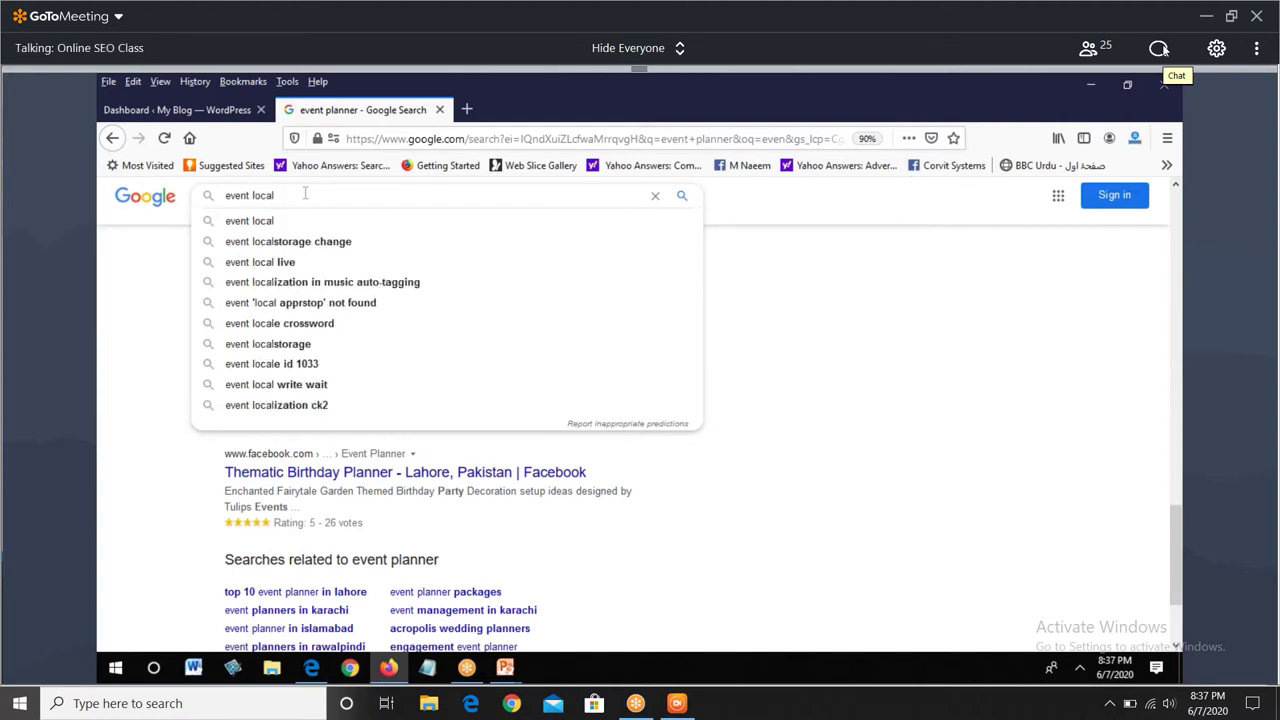
{"action": "key", "text": "Return"}
{"action": "scroll", "coordinate": [640, 420], "scroll_direction": "down", "scroll_amount": 5}
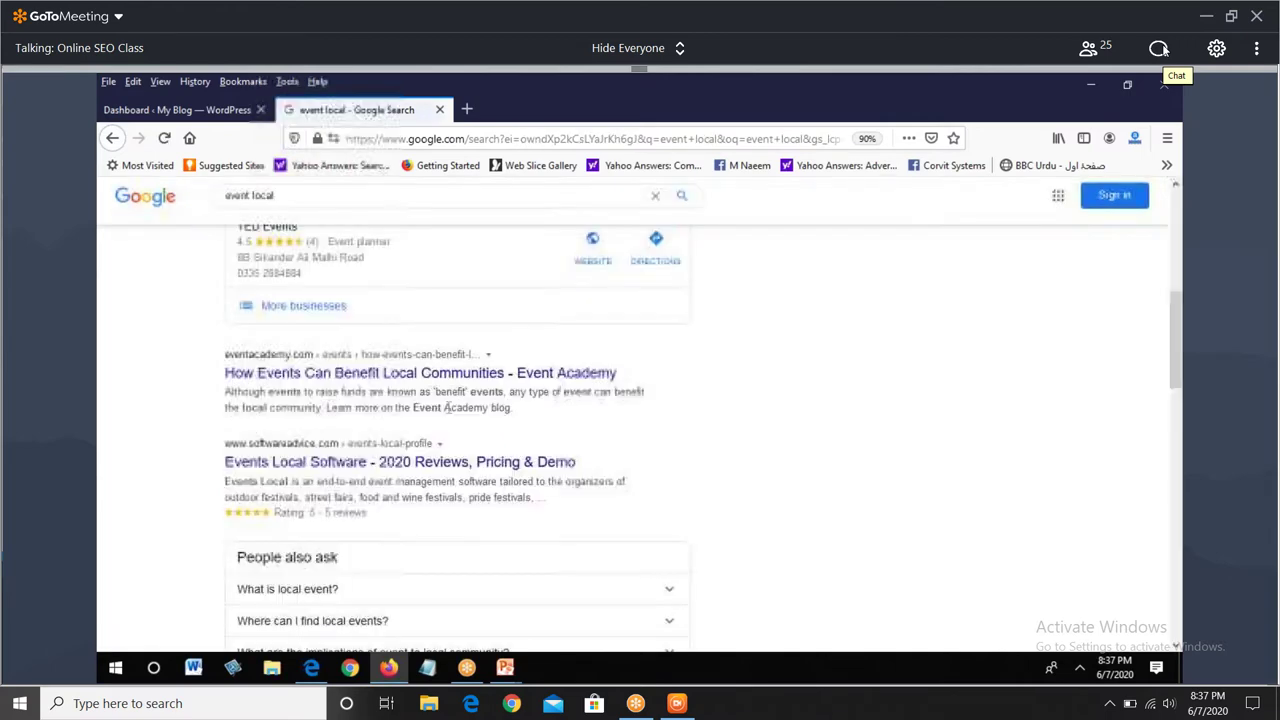
{"action": "scroll", "coordinate": [449, 414], "scroll_direction": "down", "scroll_amount": 2}
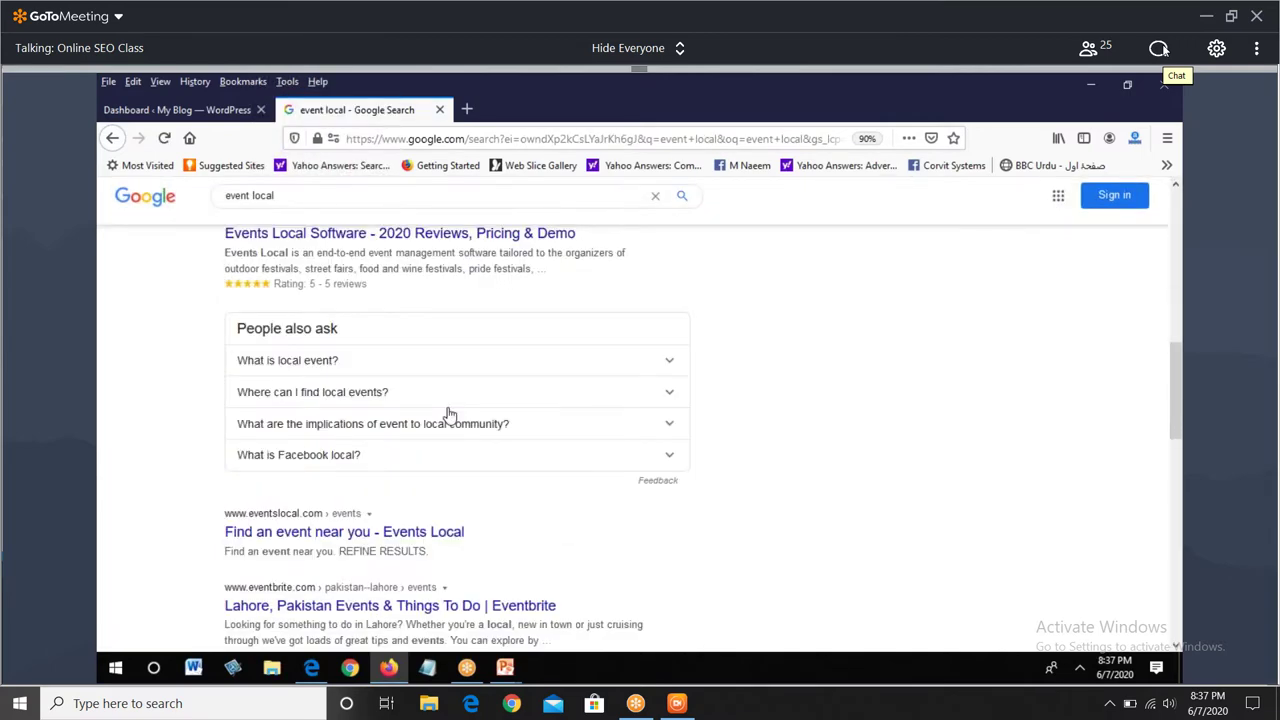
{"action": "scroll", "coordinate": [400, 430], "scroll_direction": "up", "scroll_amount": 2}
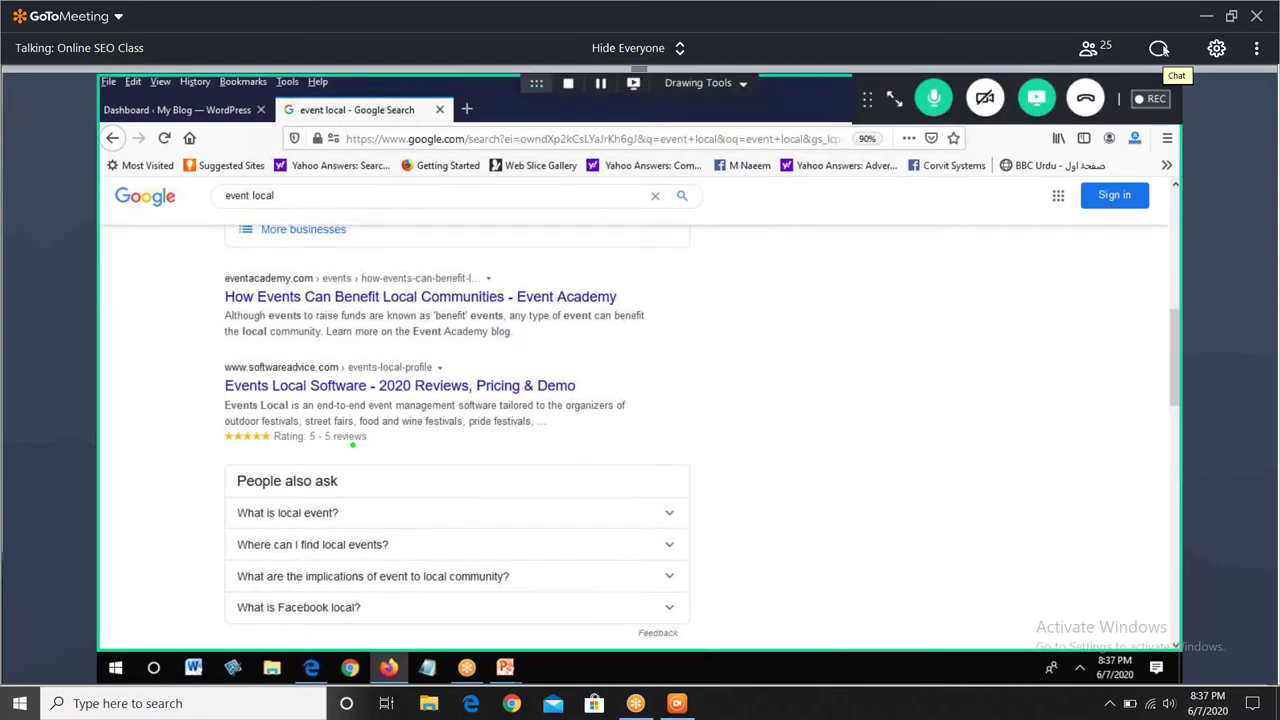
{"action": "left_click_drag", "start_coordinate": [358, 419], "coordinate": [376, 397]}
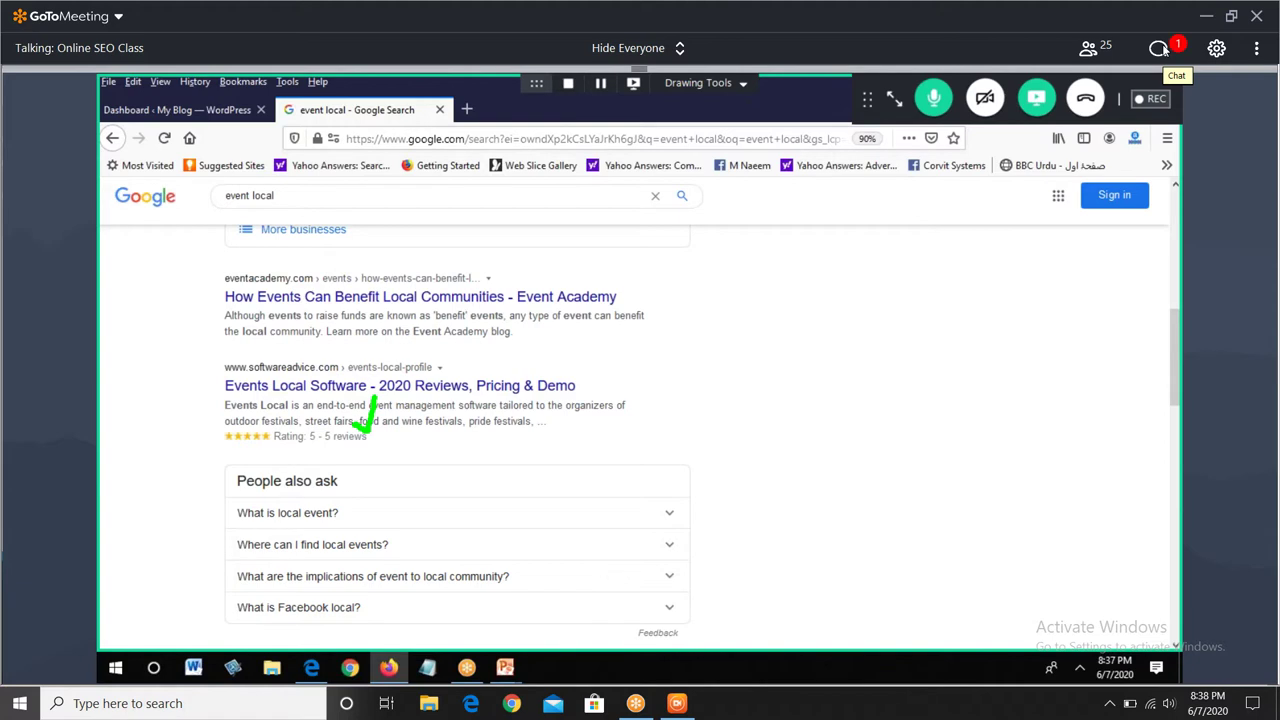
{"action": "scroll", "coordinate": [405, 479], "scroll_direction": "down", "scroll_amount": 1}
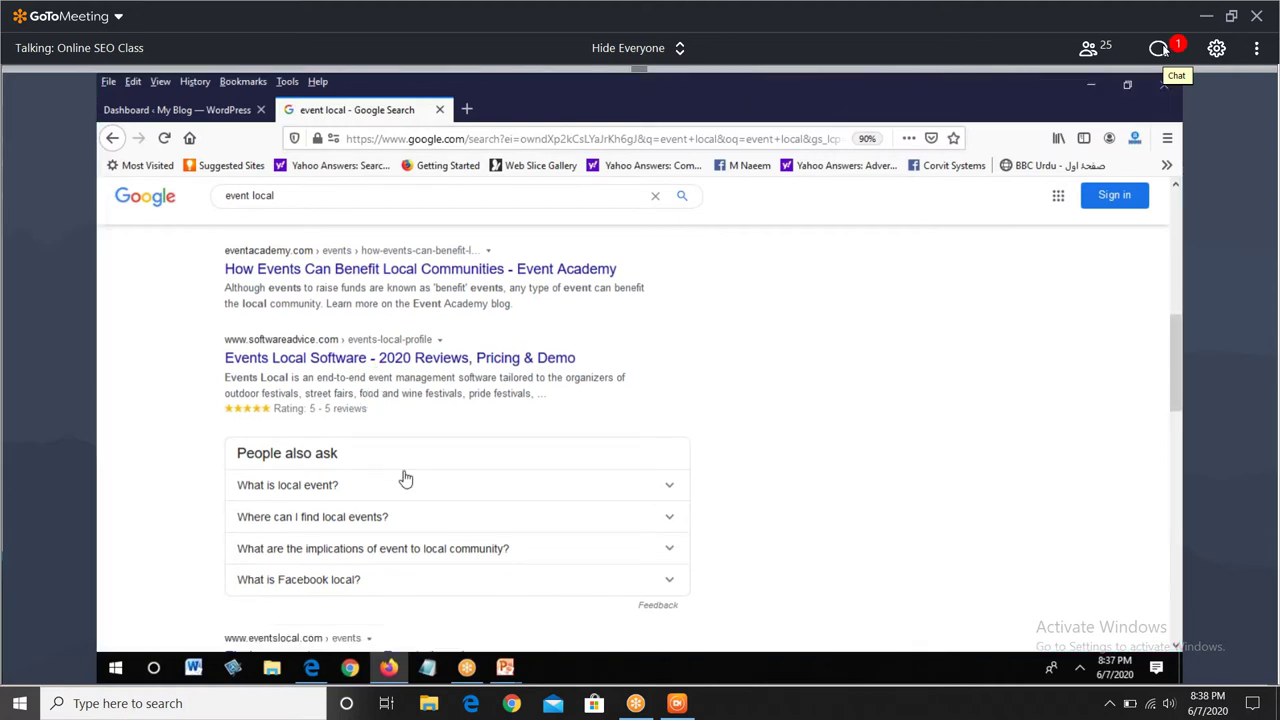
{"action": "scroll", "coordinate": [405, 479], "scroll_direction": "down", "scroll_amount": 4}
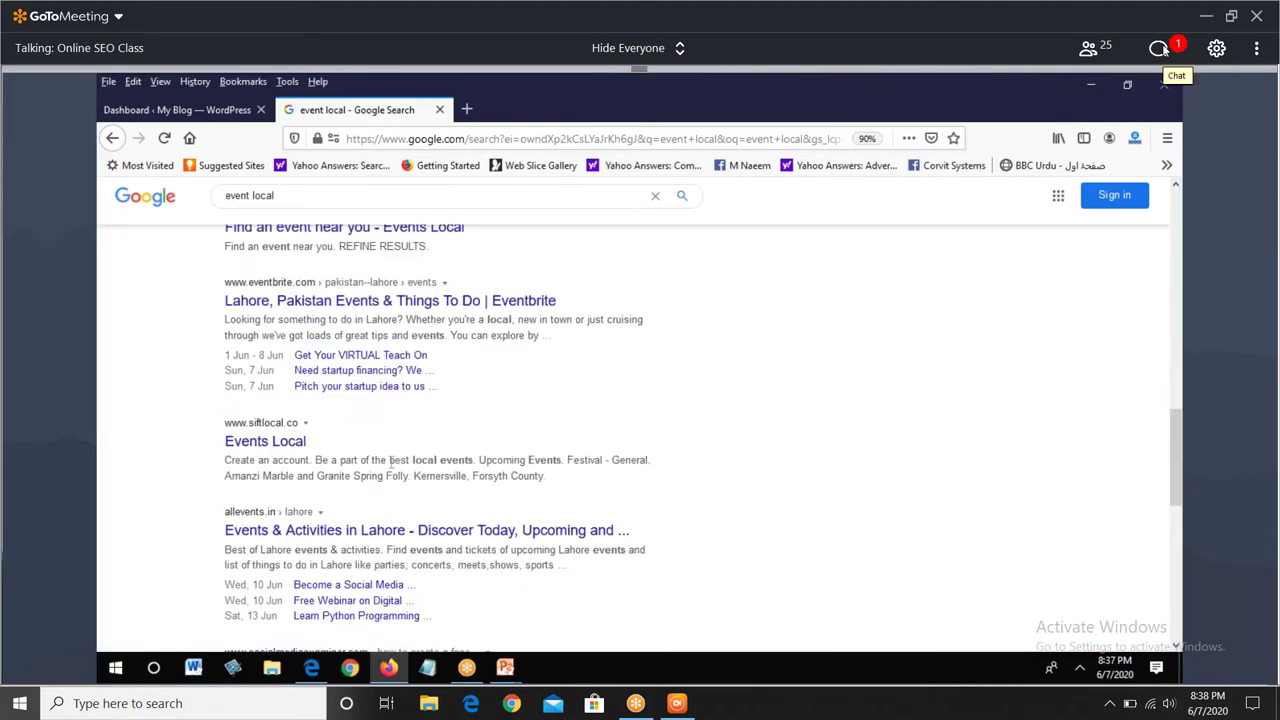
- Circle the Eventbrite sitelinks and the allevents.in Lahore result, then open the meeting chat
{"action": "mouse_move", "coordinate": [207, 270]}
{"action": "left_mouse_down"}
{"action": "mouse_move", "coordinate": [218, 345]}
{"action": "mouse_move", "coordinate": [428, 352]}
{"action": "mouse_move", "coordinate": [240, 340]}
{"action": "left_mouse_up"}
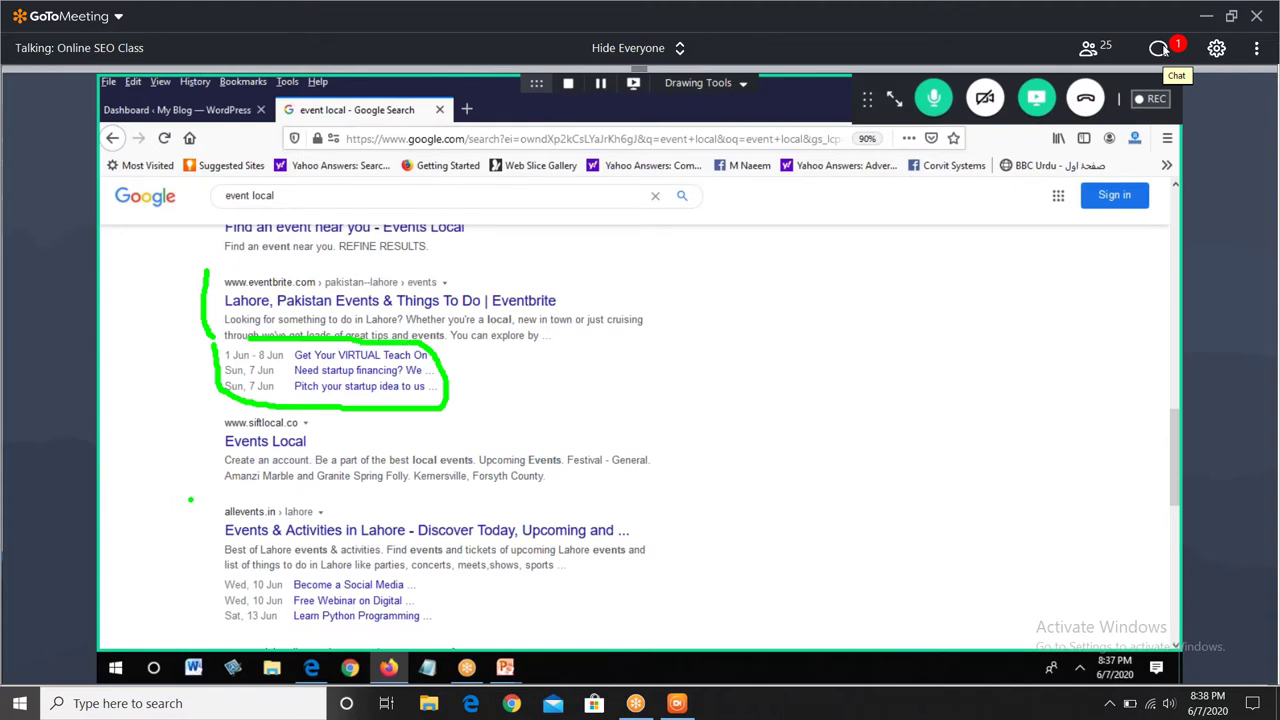
{"action": "mouse_move", "coordinate": [192, 499]}
{"action": "left_mouse_down"}
{"action": "mouse_move", "coordinate": [188, 622]}
{"action": "mouse_move", "coordinate": [268, 646]}
{"action": "mouse_move", "coordinate": [356, 642]}
{"action": "mouse_move", "coordinate": [598, 502]}
{"action": "mouse_move", "coordinate": [214, 484]}
{"action": "left_mouse_up"}
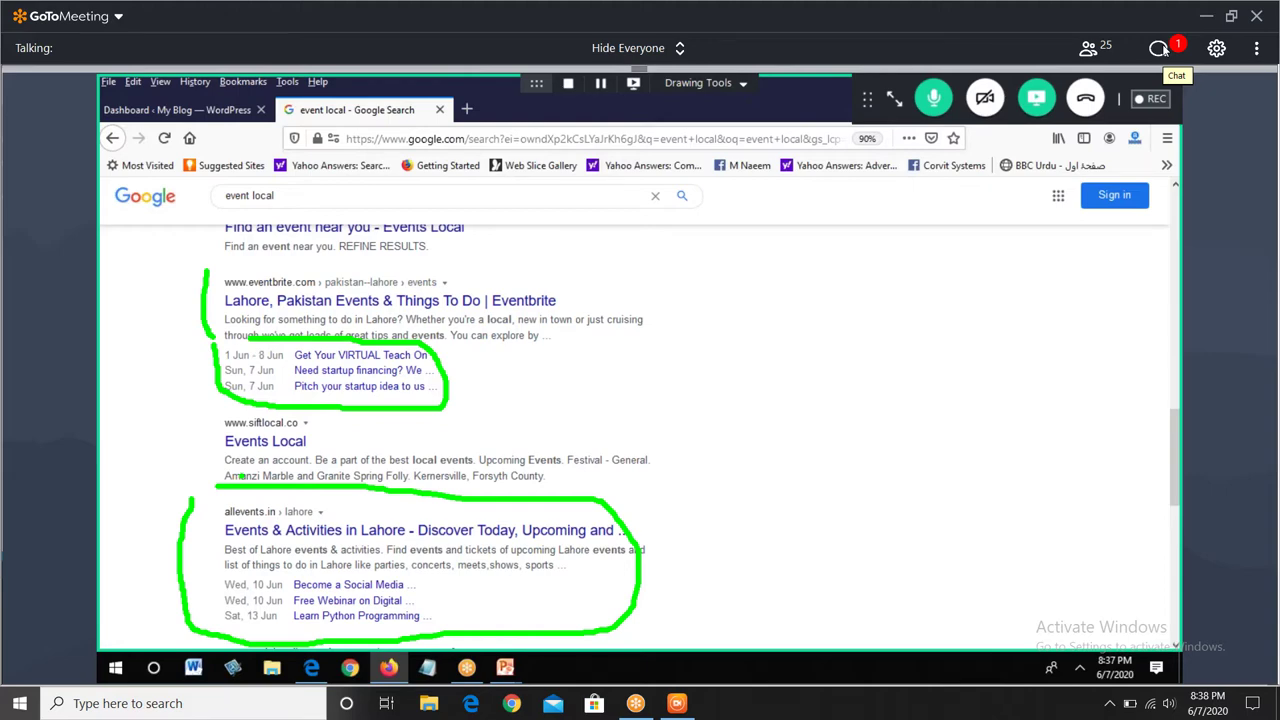
{"action": "left_click", "coordinate": [1160, 48]}
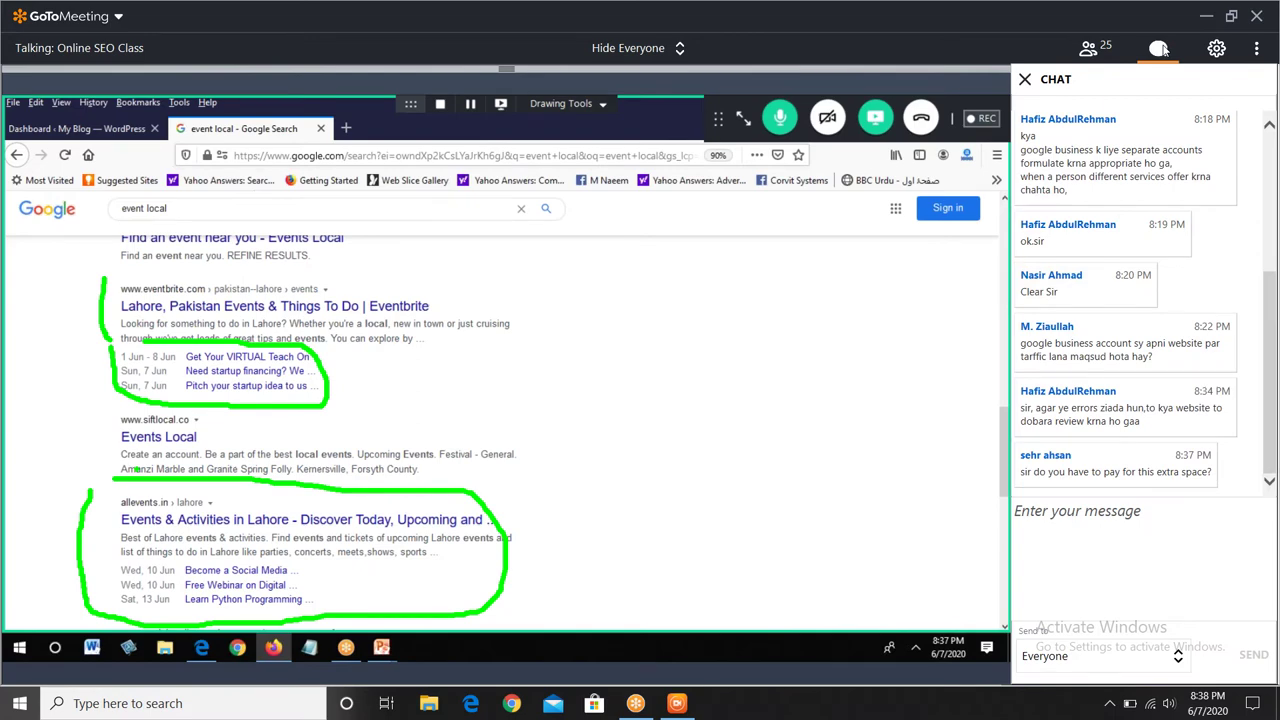
- Close the chat, select the whole 'event local' query, and start typing the new one
{"action": "left_click", "coordinate": [1160, 48]}
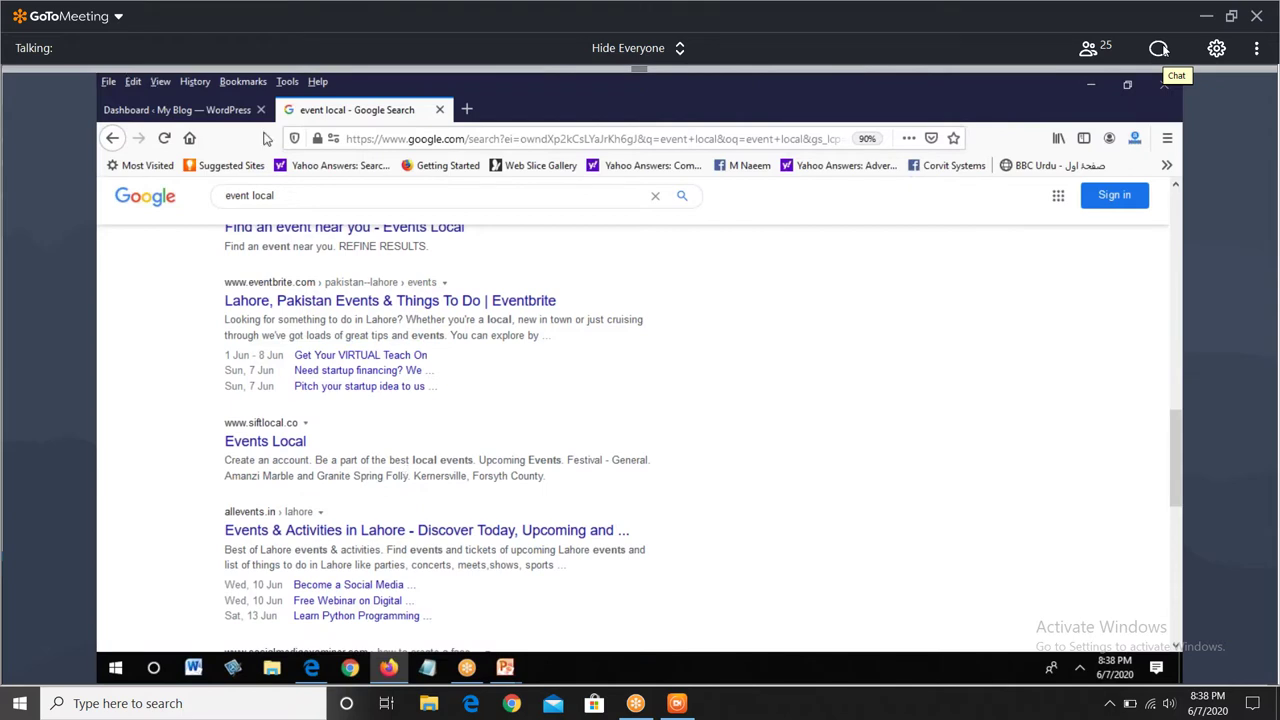
{"action": "scroll", "coordinate": [509, 400], "scroll_direction": "down", "scroll_amount": 1}
{"action": "scroll", "coordinate": [509, 400], "scroll_direction": "down", "scroll_amount": 8}
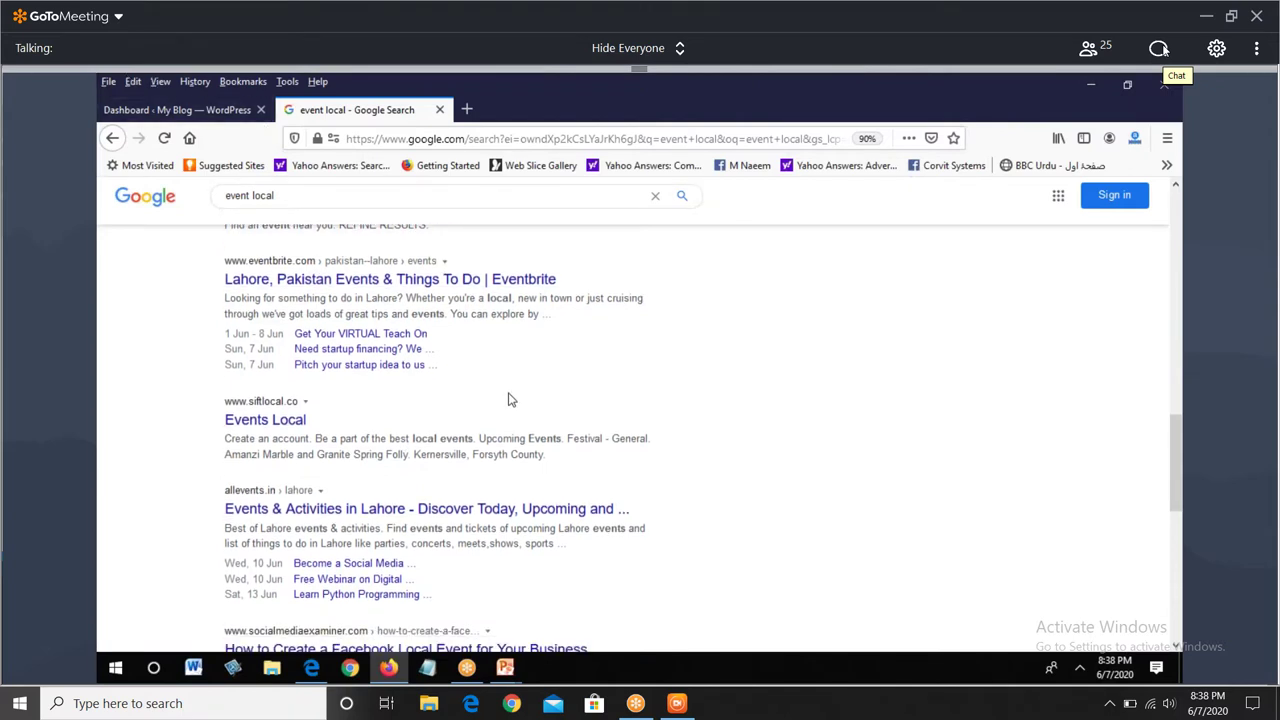
{"action": "scroll", "coordinate": [527, 402], "scroll_direction": "up", "scroll_amount": 12}
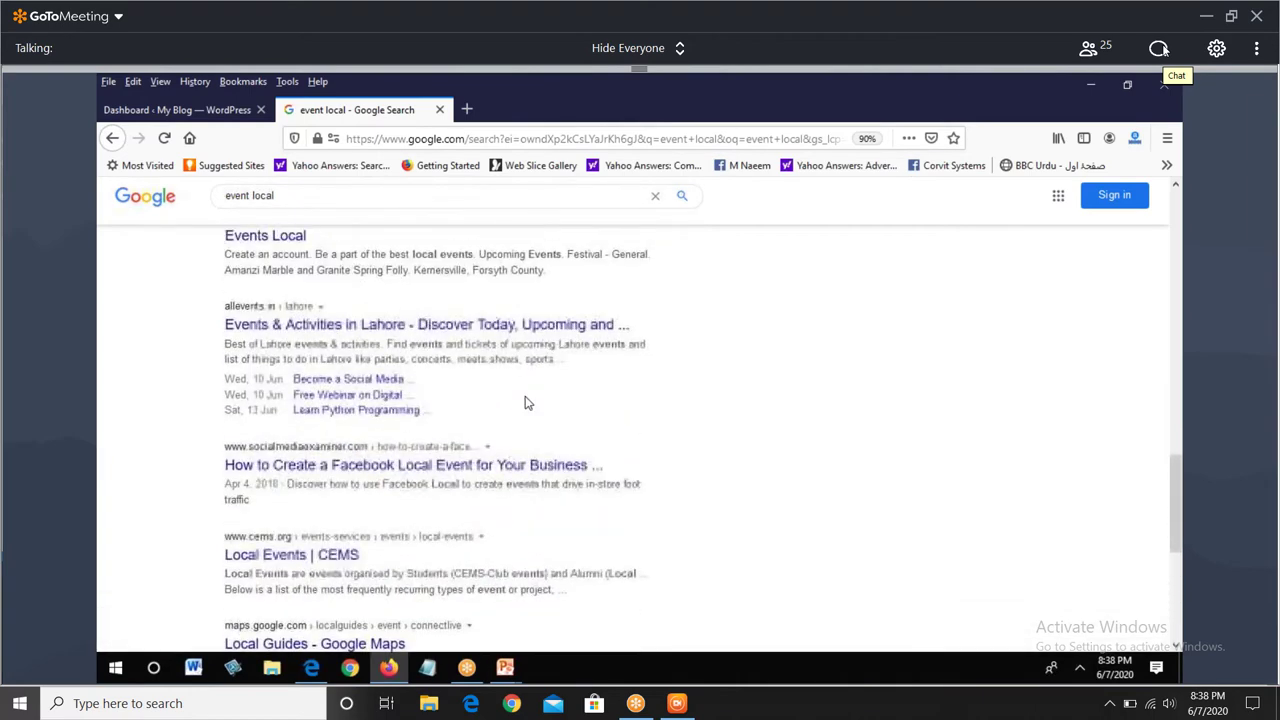
{"action": "scroll", "coordinate": [527, 402], "scroll_direction": "up", "scroll_amount": 3}
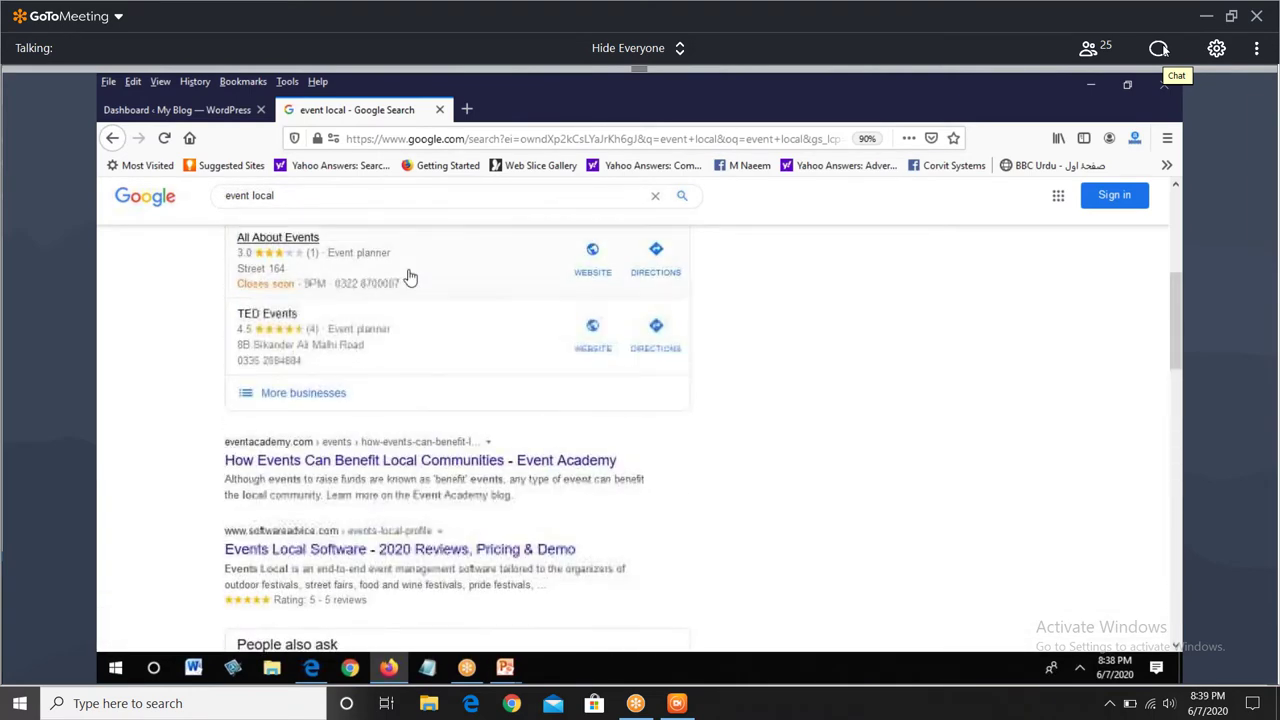
{"action": "left_click_drag", "start_coordinate": [285, 196], "coordinate": [148, 197]}
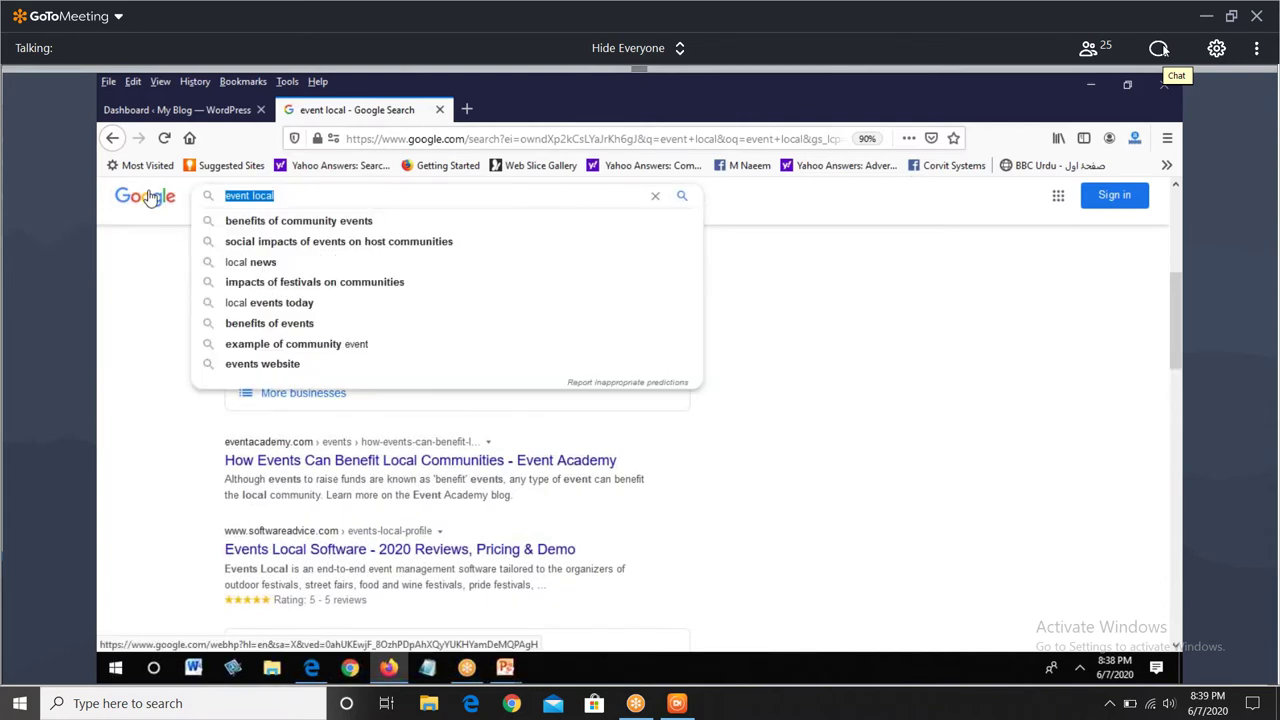
{"action": "type", "text": "de"}
{"action": "type", "text": "d"}
- Search Google for 'dentel services in usa' and scroll through the results
{"action": "key", "text": "BackSpace"}
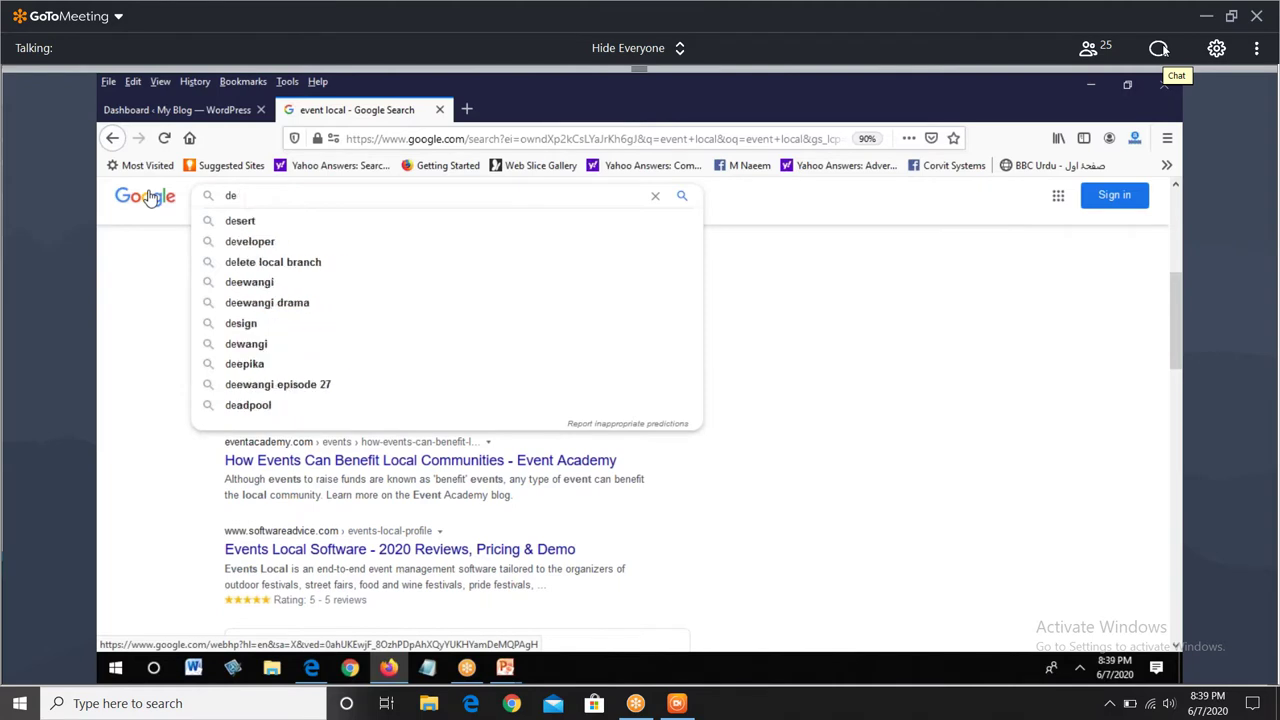
{"action": "type", "text": "ntel s"}
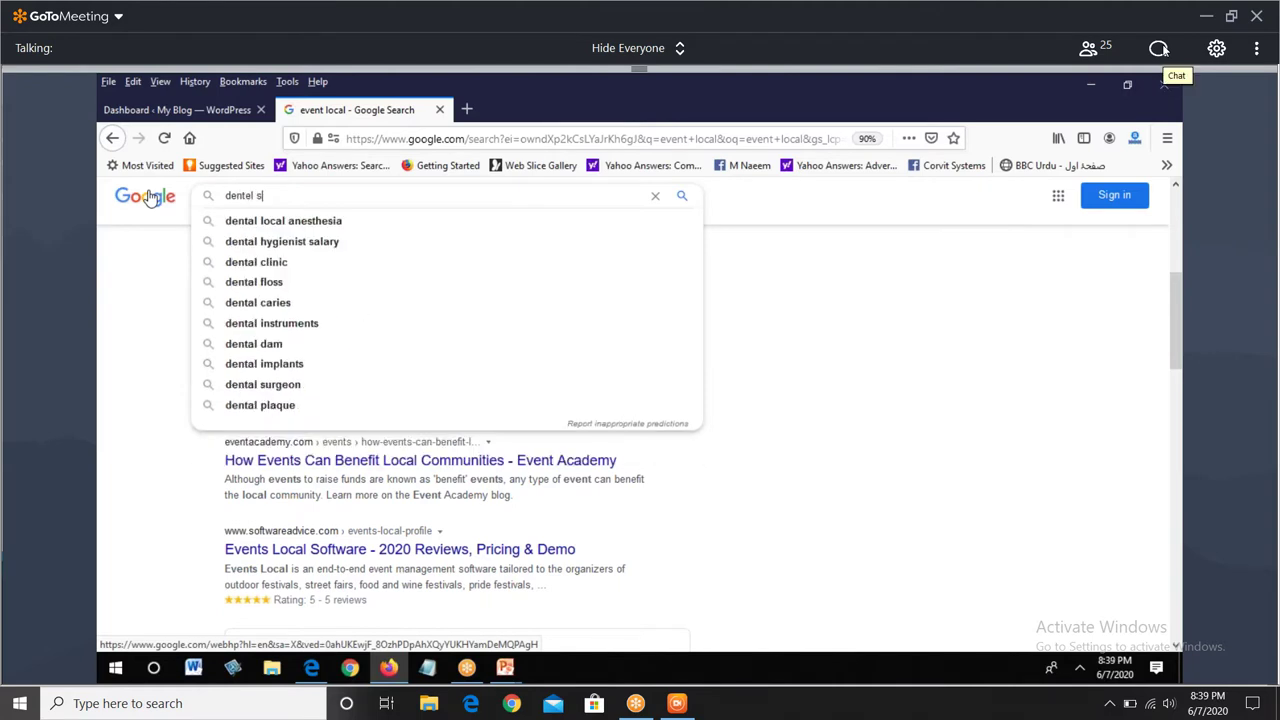
{"action": "type", "text": "erv"}
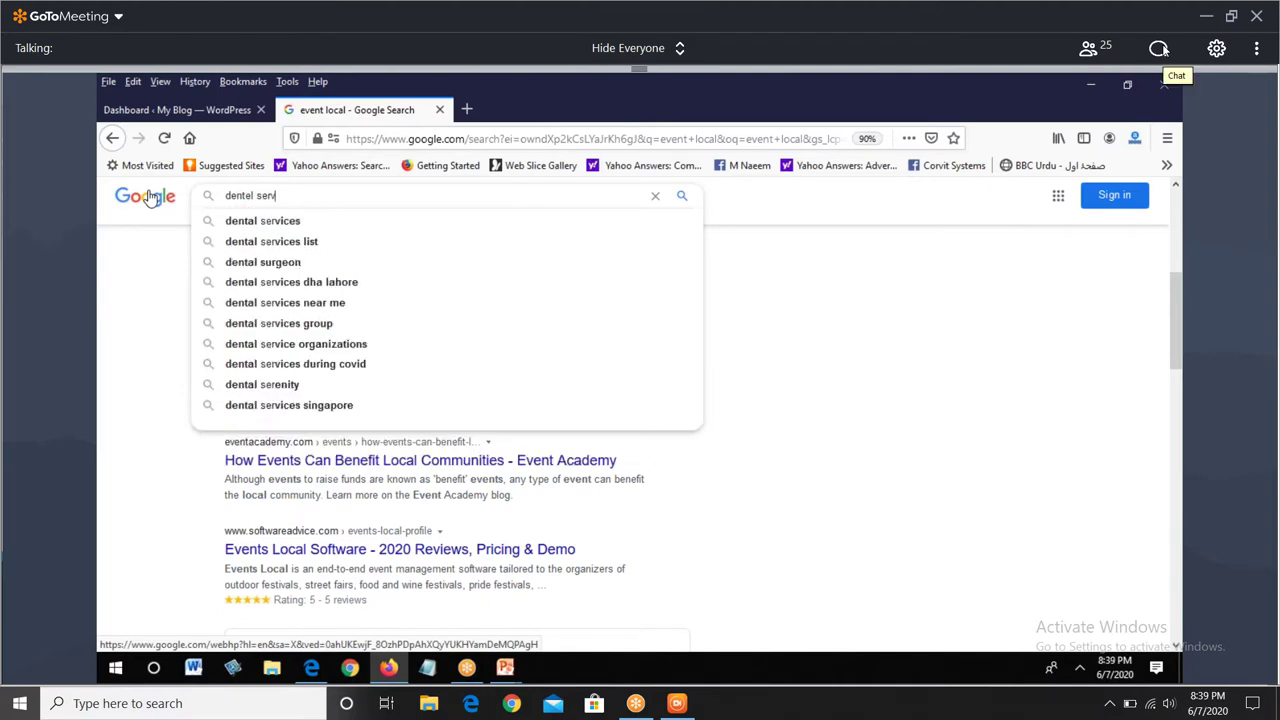
{"action": "type", "text": "ices"}
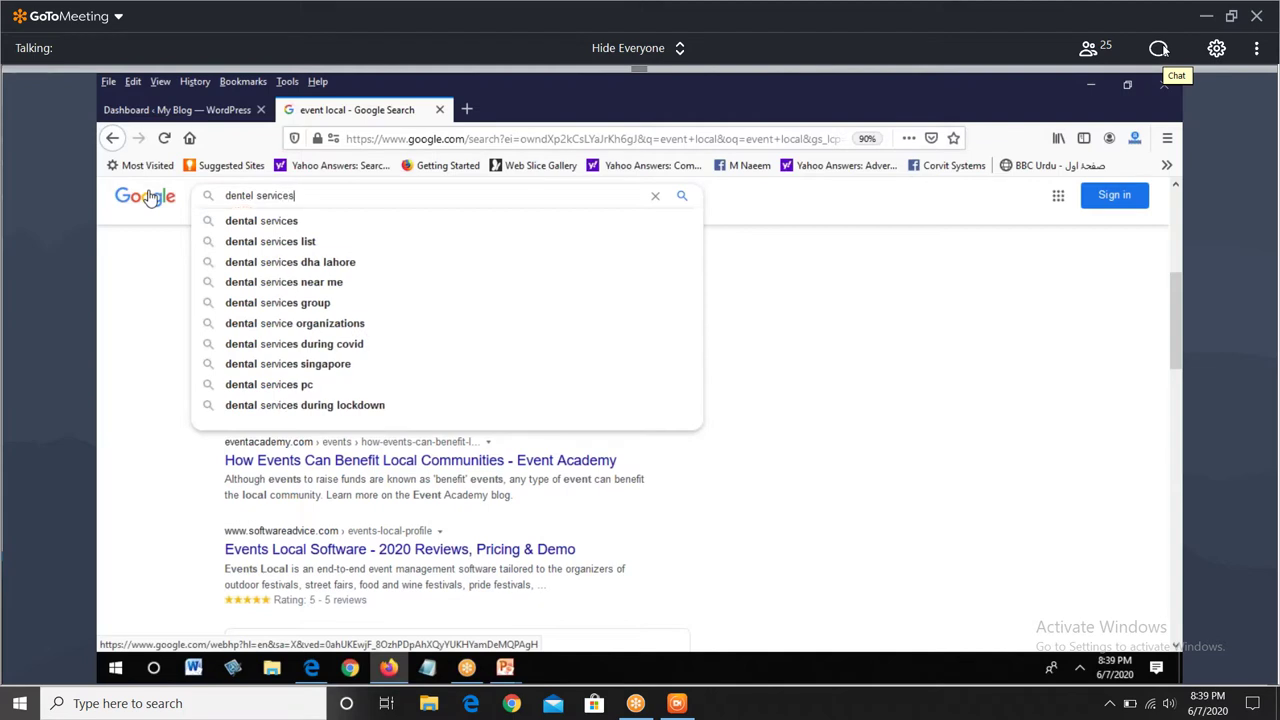
{"action": "type", "text": " in"}
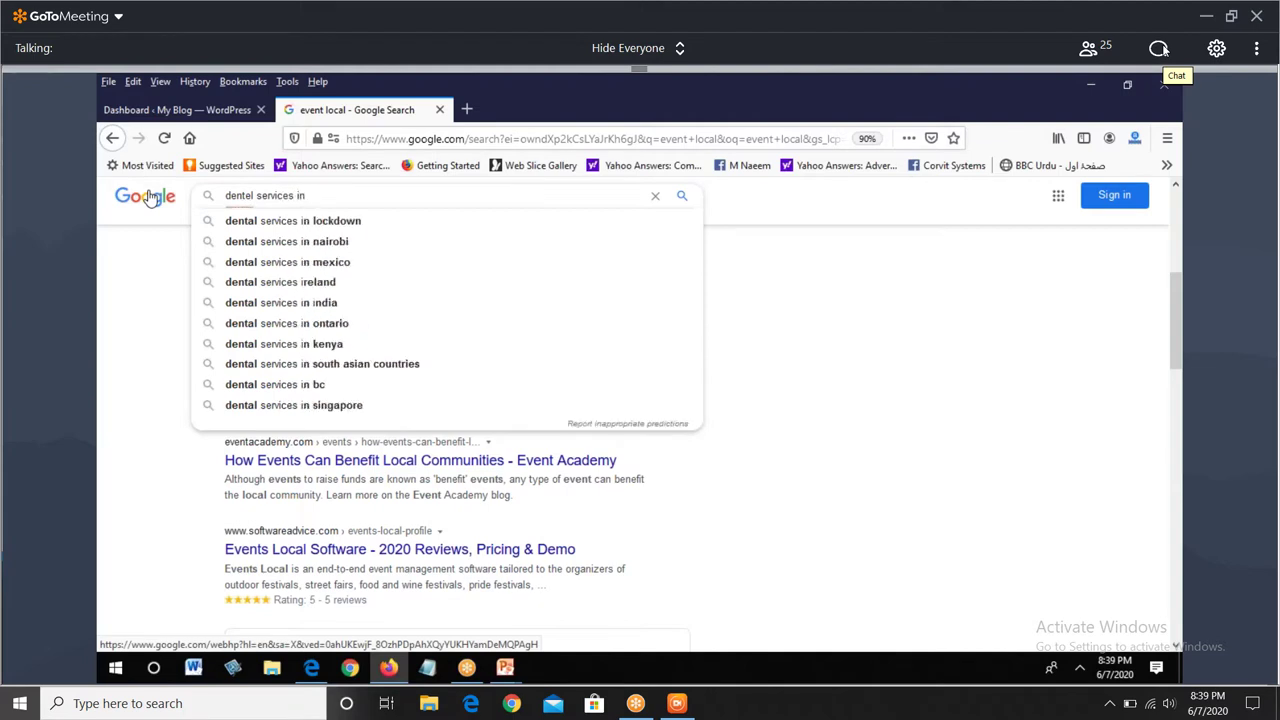
{"action": "type", "text": " usa"}
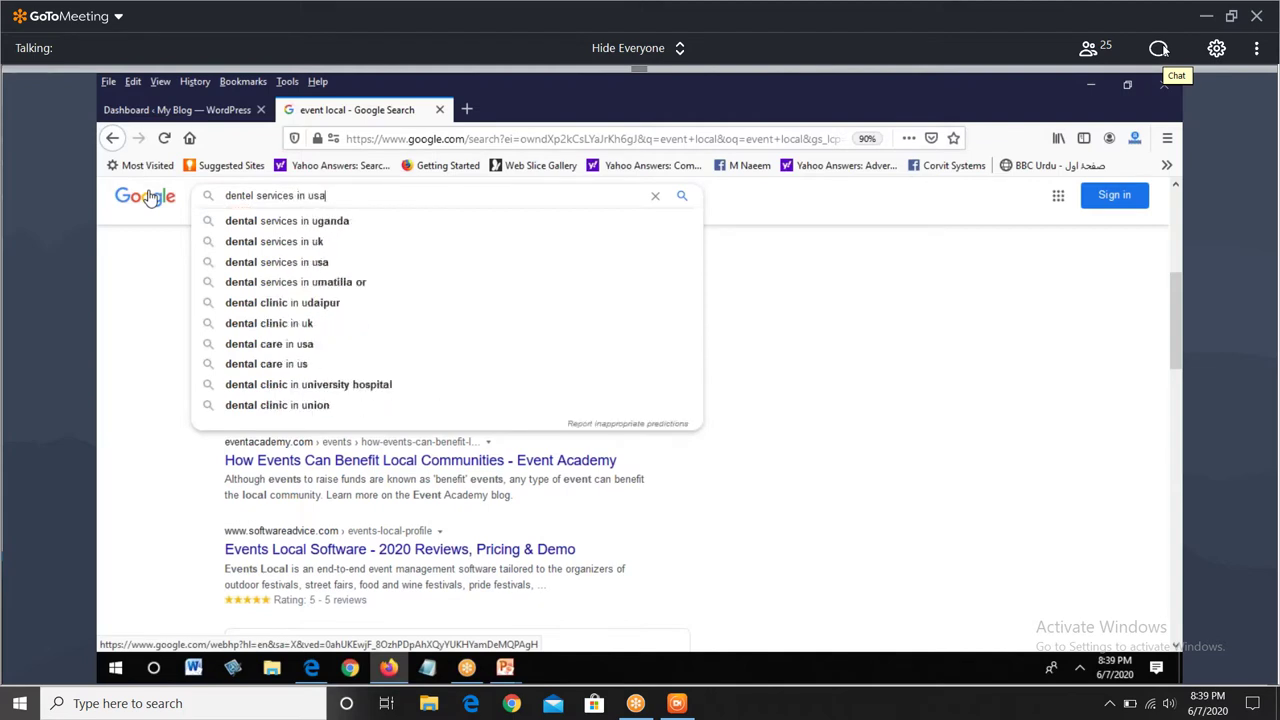
{"action": "key", "text": "Return"}
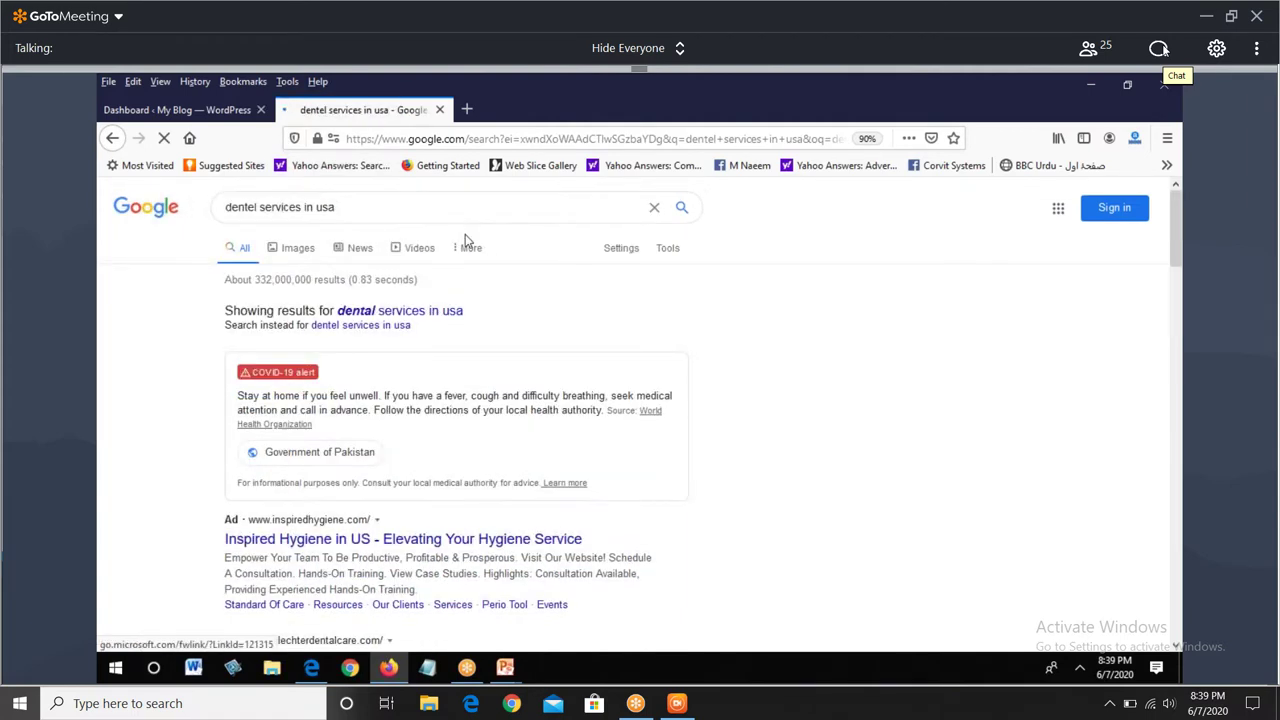
{"action": "scroll", "coordinate": [465, 300], "scroll_direction": "down", "scroll_amount": 5}
{"action": "scroll", "coordinate": [594, 446], "scroll_direction": "down", "scroll_amount": 15}
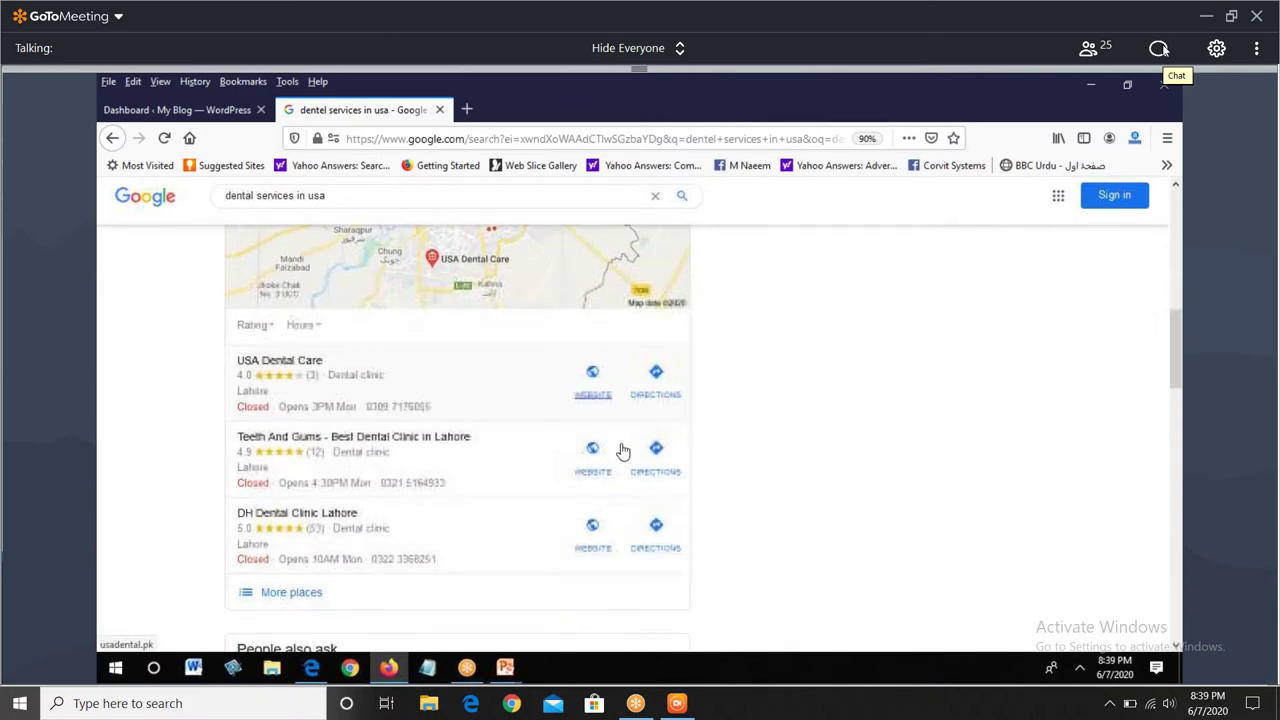
{"action": "scroll", "coordinate": [620, 445], "scroll_direction": "down", "scroll_amount": 2}
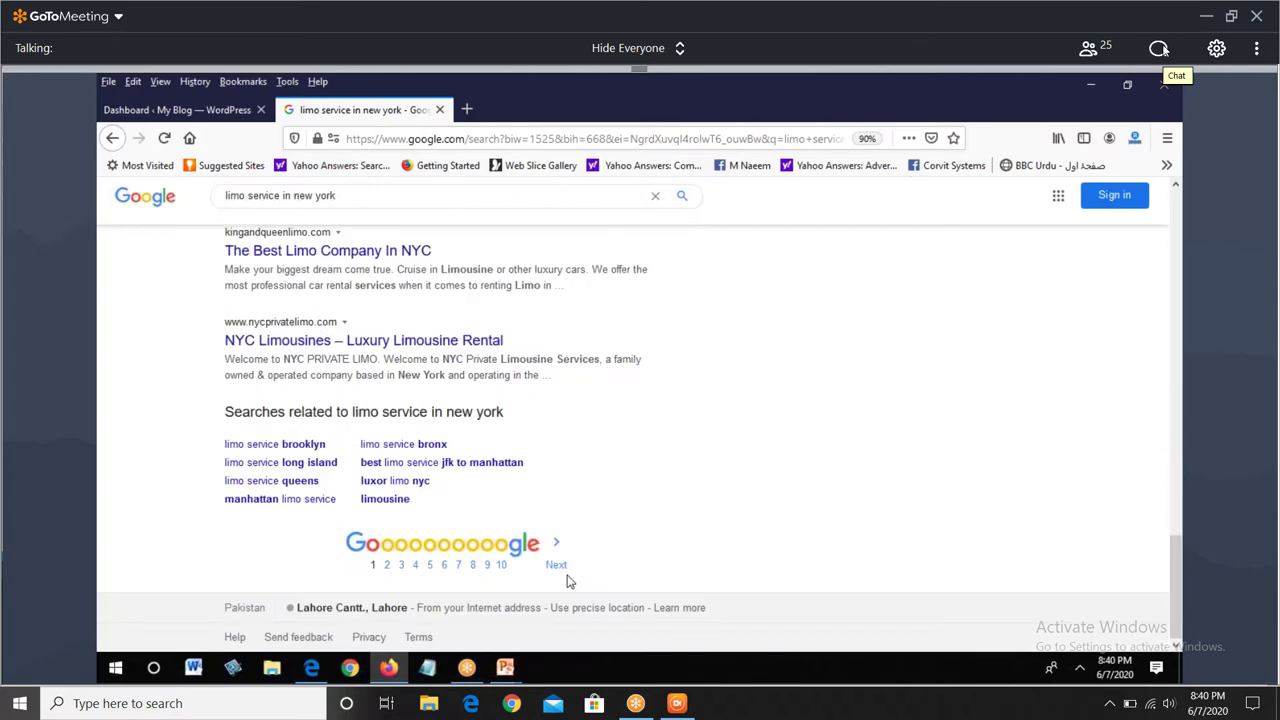
- Page forward through two further pages of the limo service in new york results
{"action": "left_click", "coordinate": [557, 566]}
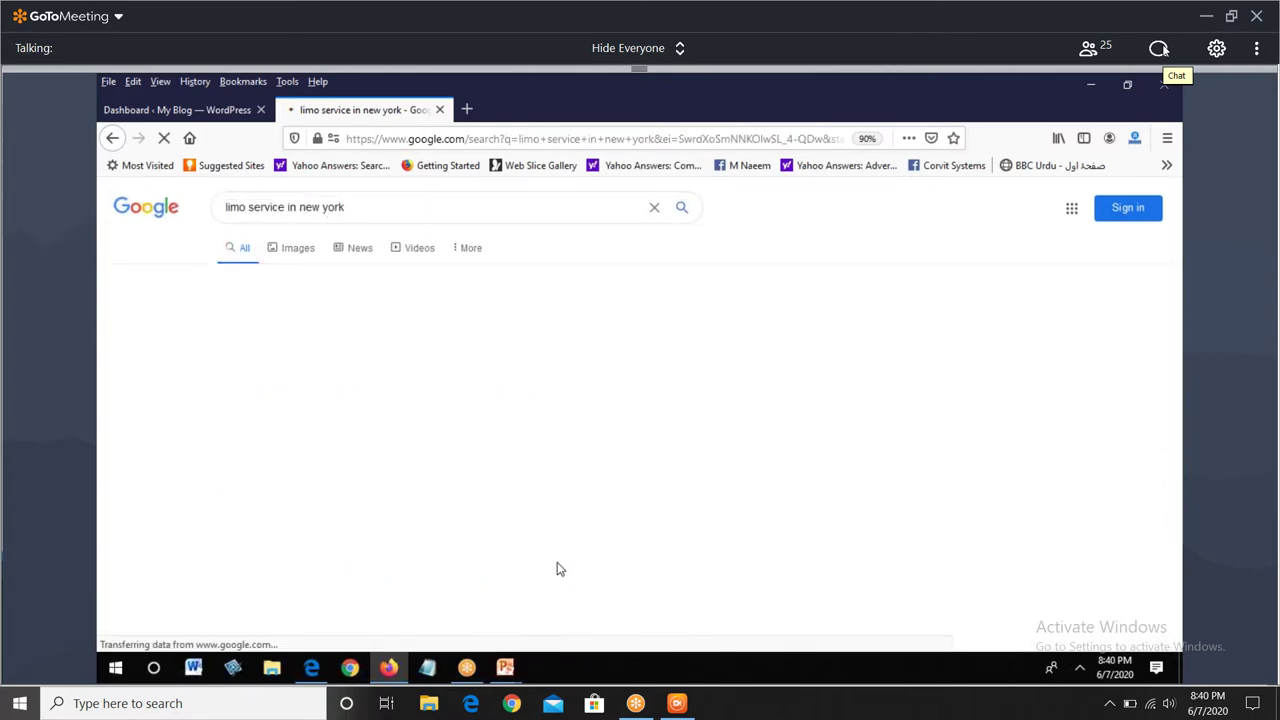
{"action": "scroll", "coordinate": [559, 550], "scroll_direction": "down", "scroll_amount": 5}
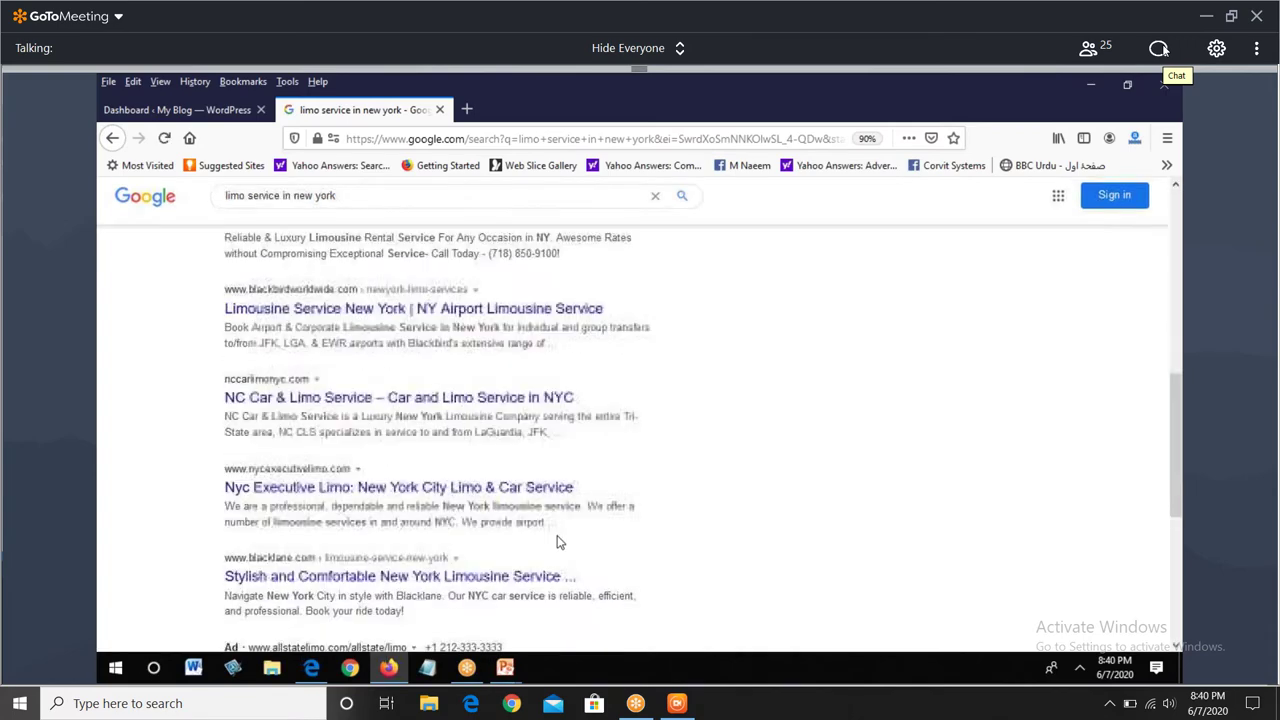
{"action": "scroll", "coordinate": [559, 543], "scroll_direction": "down", "scroll_amount": 4}
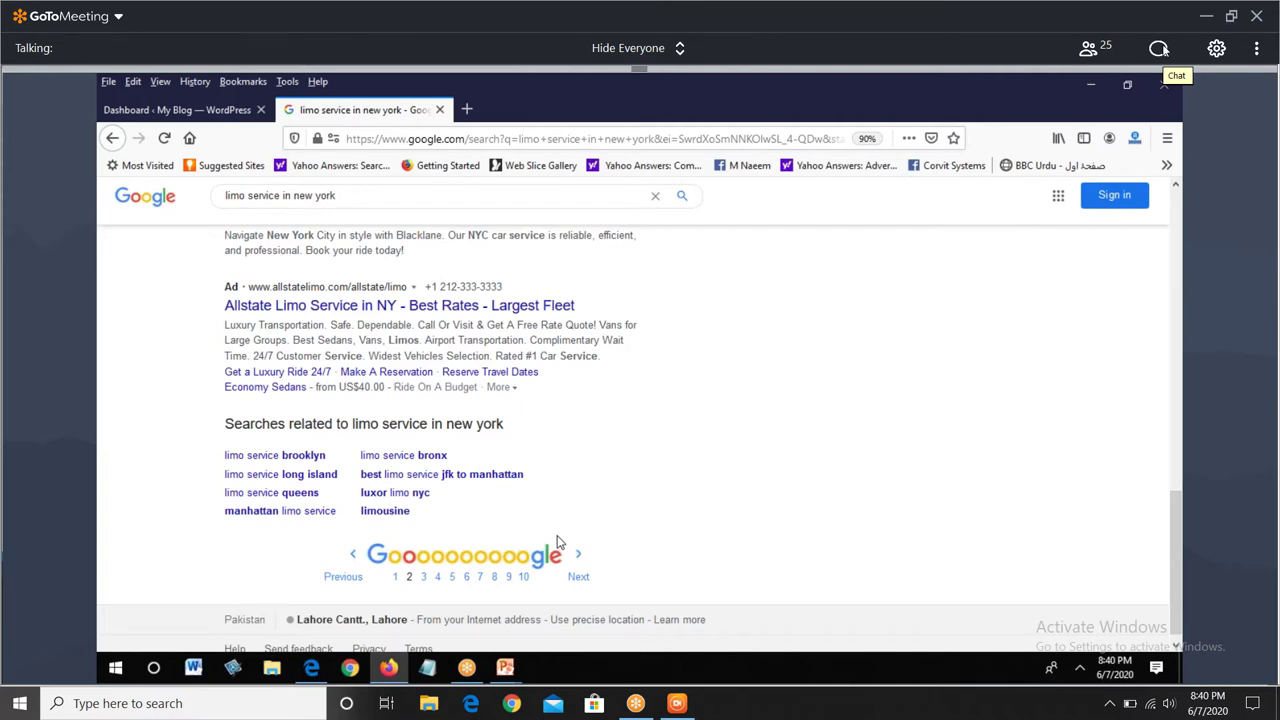
{"action": "left_click", "coordinate": [559, 543]}
{"action": "scroll", "coordinate": [565, 542], "scroll_direction": "down", "scroll_amount": 3}
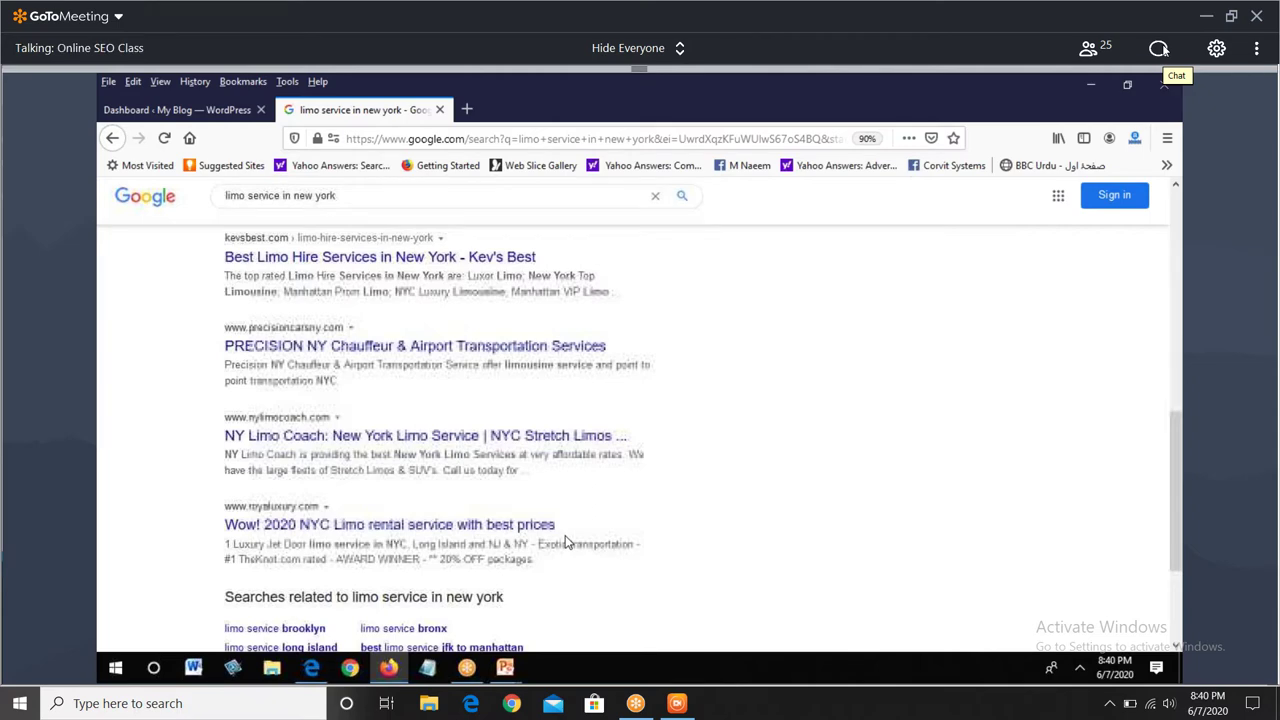
{"action": "scroll", "coordinate": [565, 542], "scroll_direction": "up", "scroll_amount": 3}
- Shorten the query to 'limo service', search, and go to its second results page
{"action": "left_click_drag", "start_coordinate": [284, 196], "coordinate": [538, 199]}
{"action": "key", "text": "BackSpace"}
{"action": "key", "text": "Return"}
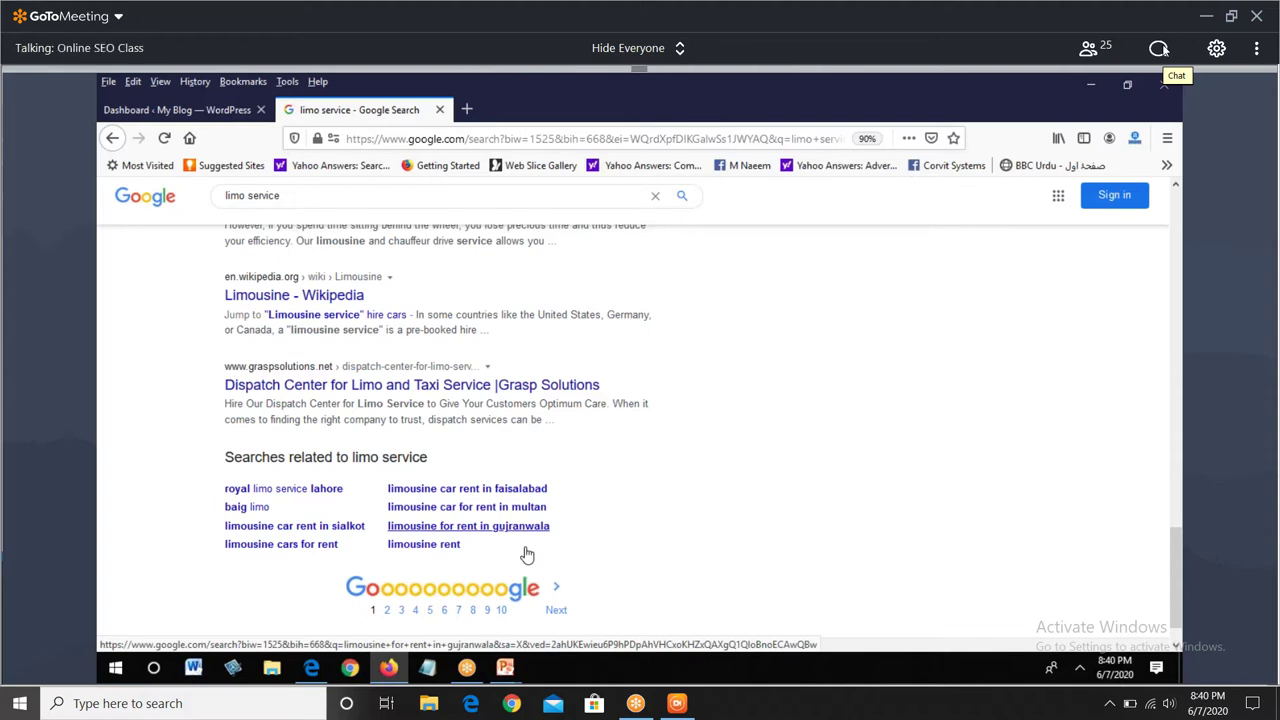
{"action": "scroll", "coordinate": [527, 555], "scroll_direction": "down", "scroll_amount": 1}
{"action": "left_click", "coordinate": [556, 566]}
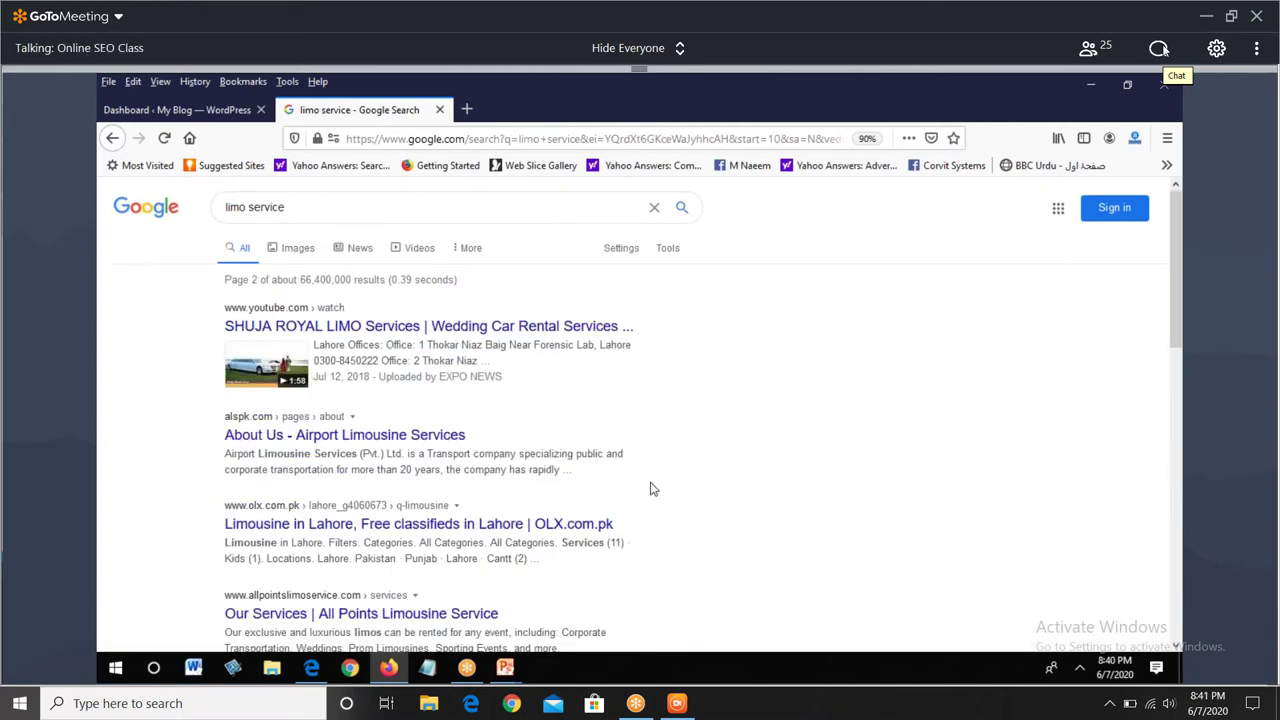
{"action": "scroll", "coordinate": [651, 488], "scroll_direction": "down", "scroll_amount": 10}
- Copy the technicalseo.com schema markup generator URL from Notepad and load it in Firefox
{"action": "key", "text": "alt+Tab"}
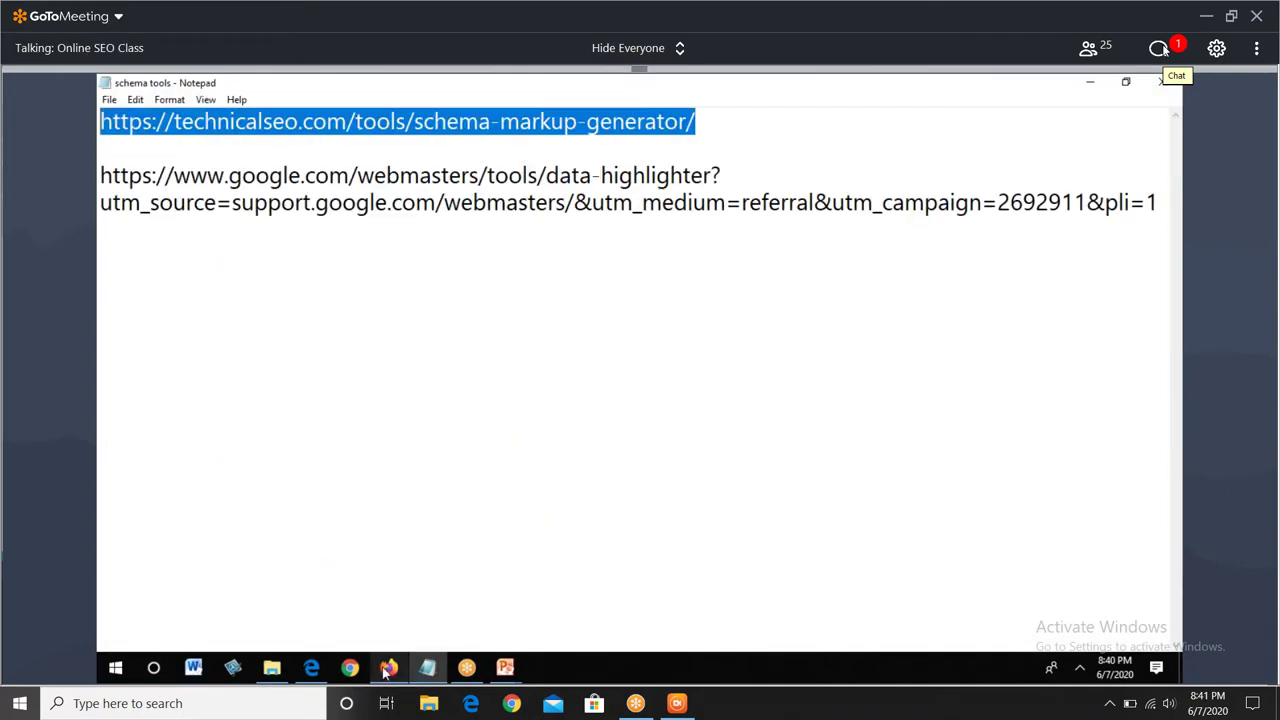
{"action": "key", "text": "ctrl+c"}
{"action": "key", "text": "alt+Tab"}
{"action": "left_click", "coordinate": [407, 138]}
{"action": "key", "text": "ctrl+v"}
{"action": "key", "text": "Return"}
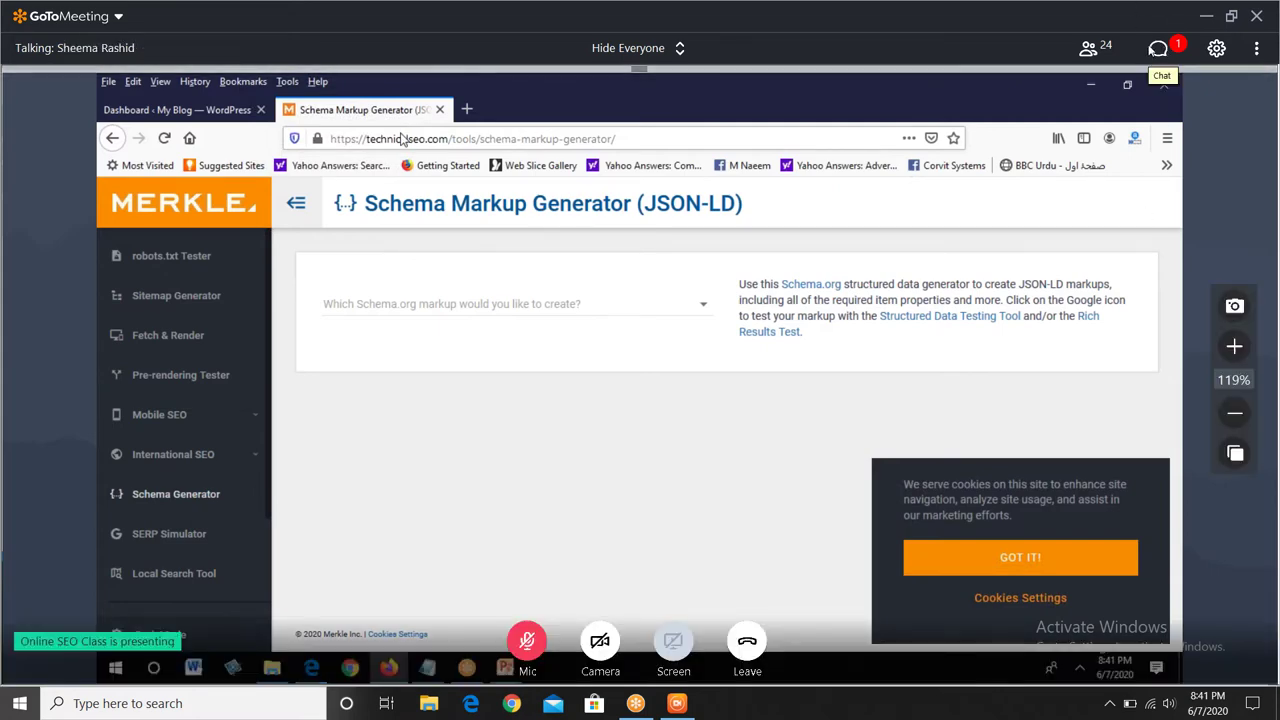
{"action": "left_click", "coordinate": [1158, 48]}
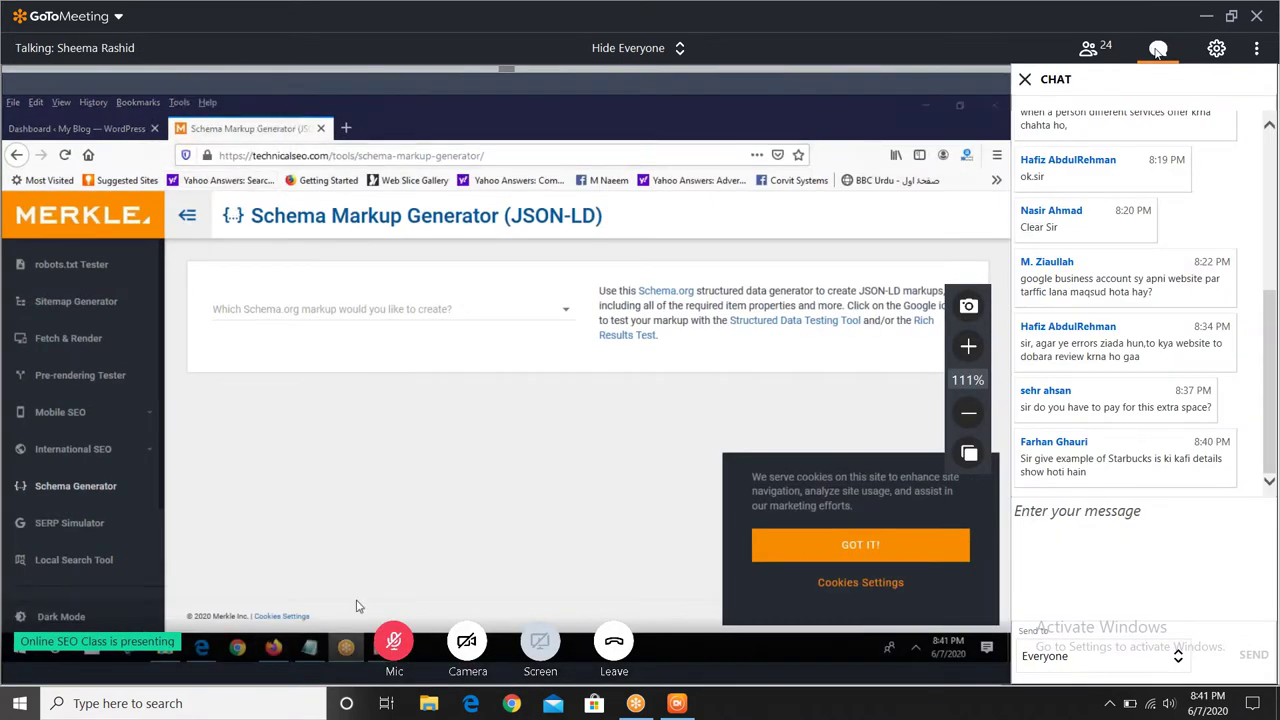
{"action": "left_click", "coordinate": [1158, 48]}
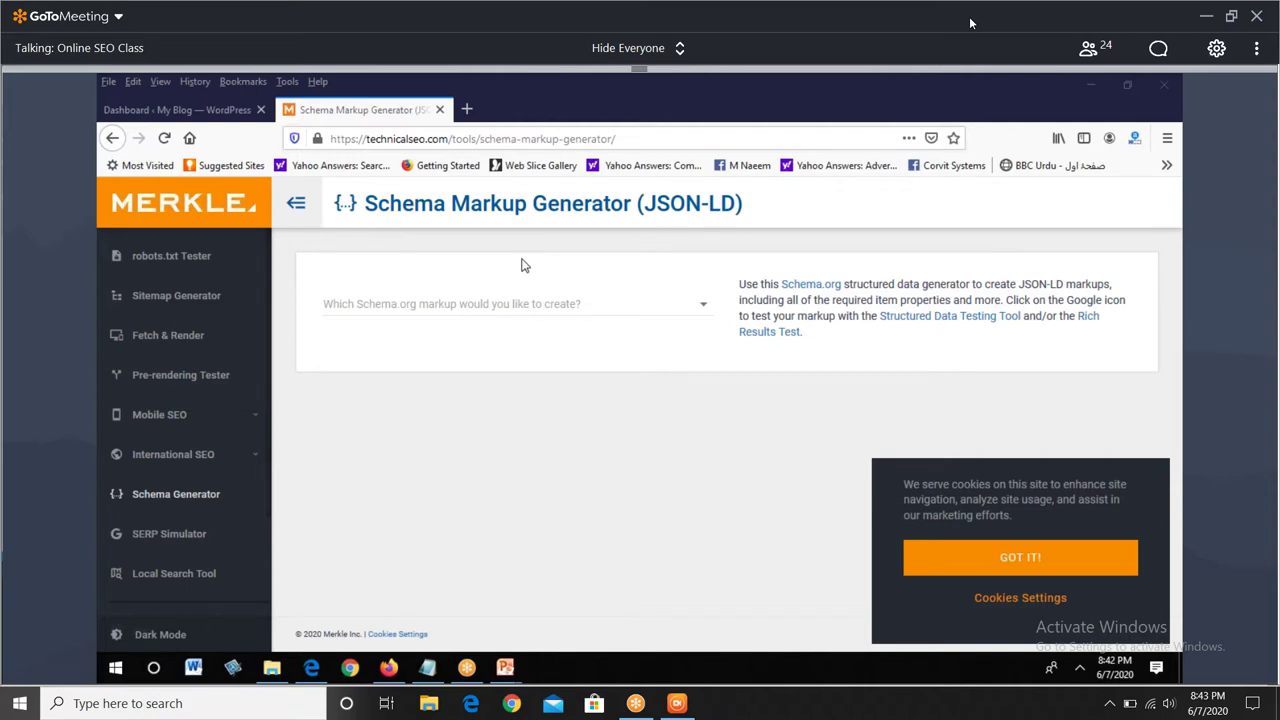
- Choose Event from the schema markup type list
{"action": "left_click", "coordinate": [696, 320]}
{"action": "scroll", "coordinate": [420, 420], "scroll_direction": "down", "scroll_amount": 3}
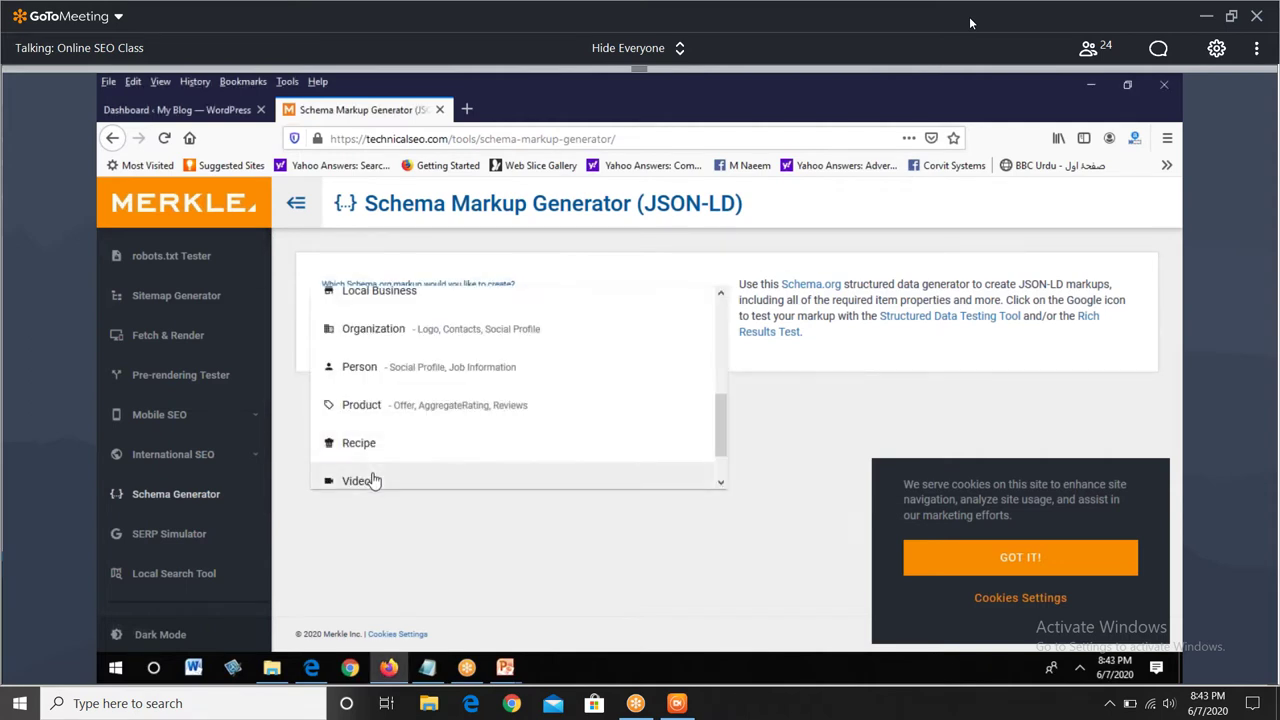
{"action": "scroll", "coordinate": [372, 481], "scroll_direction": "up", "scroll_amount": 2}
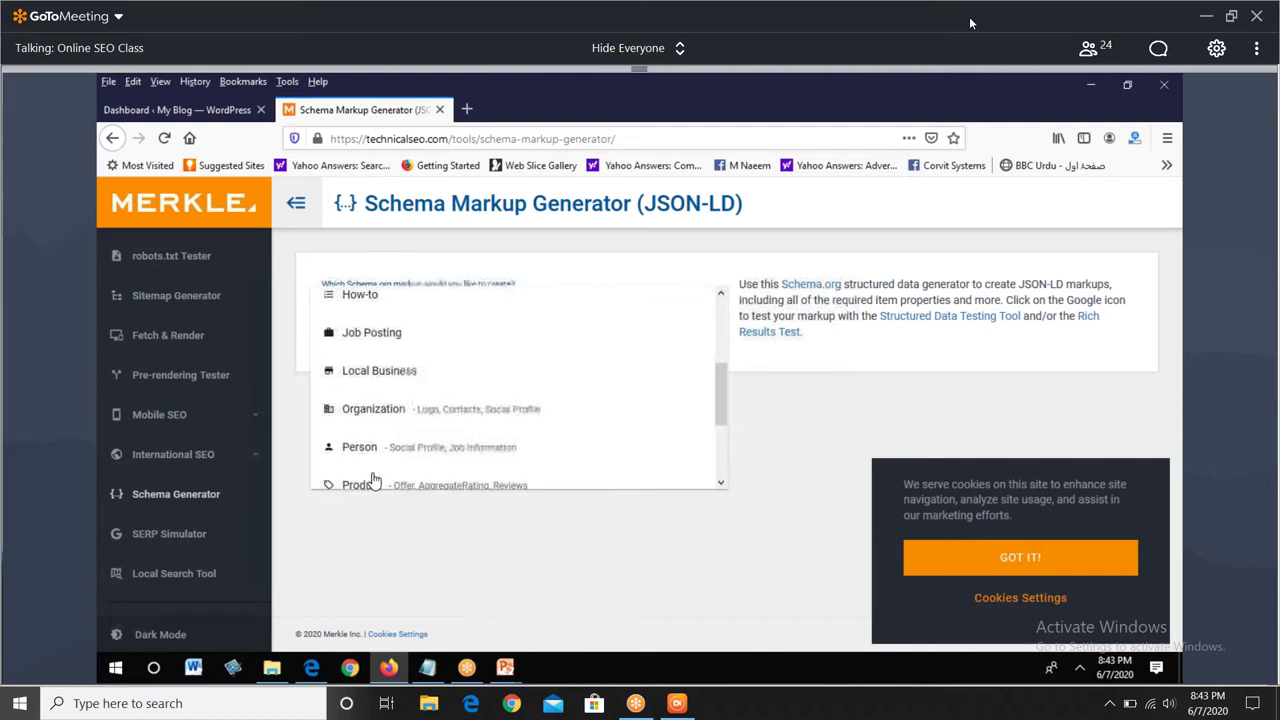
{"action": "scroll", "coordinate": [372, 481], "scroll_direction": "up", "scroll_amount": 3}
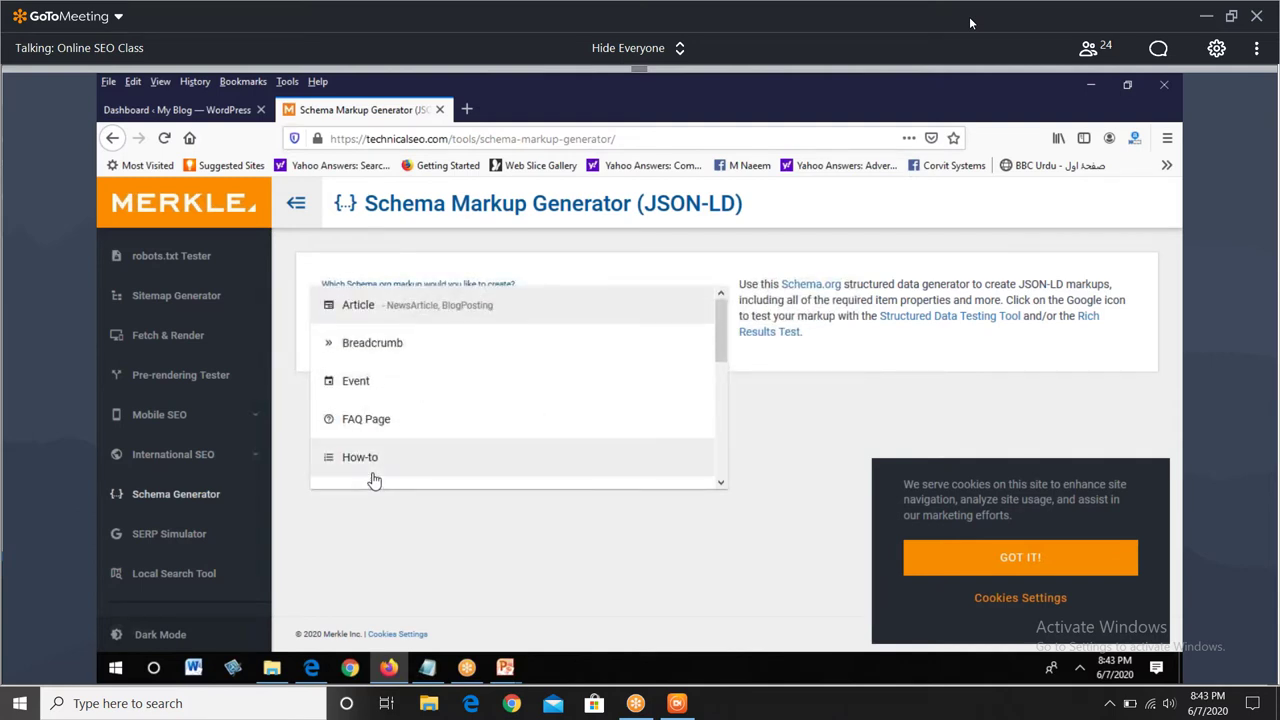
{"action": "left_click", "coordinate": [379, 385]}
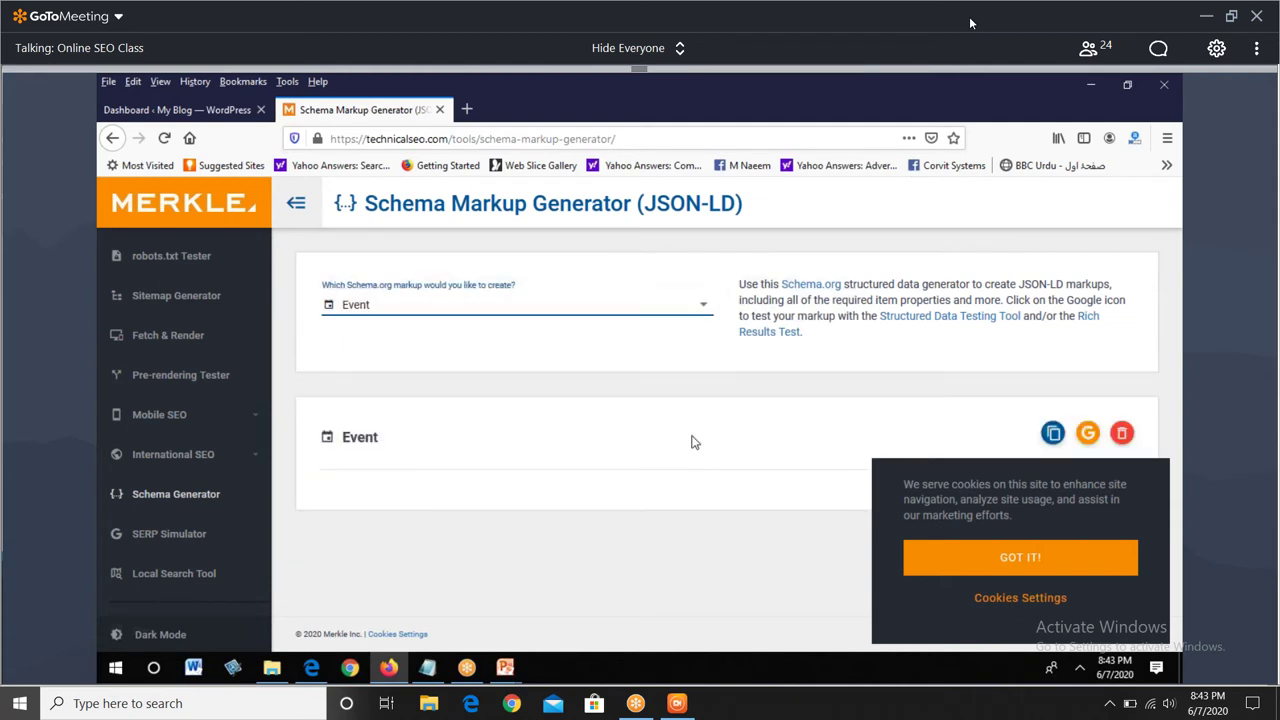
- Dismiss the site's cookie notice with GOT IT!
{"action": "scroll", "coordinate": [694, 442], "scroll_direction": "down", "scroll_amount": 3}
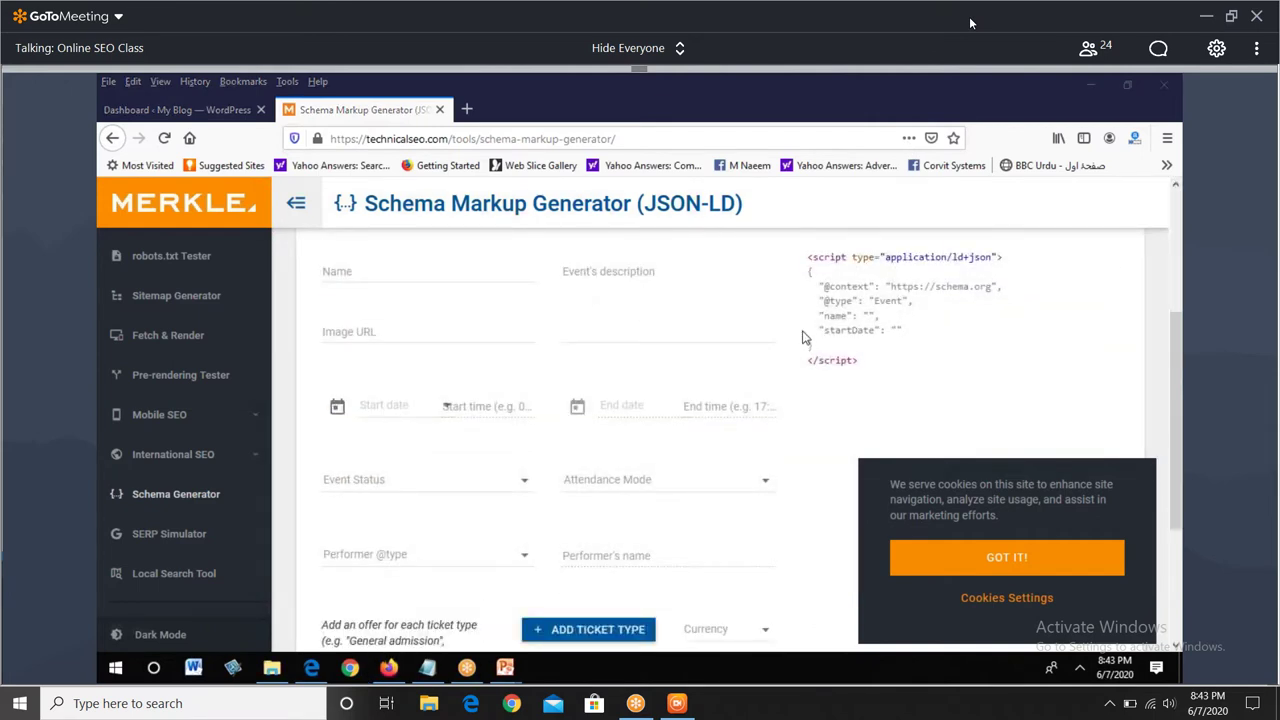
{"action": "left_click", "coordinate": [1032, 568]}
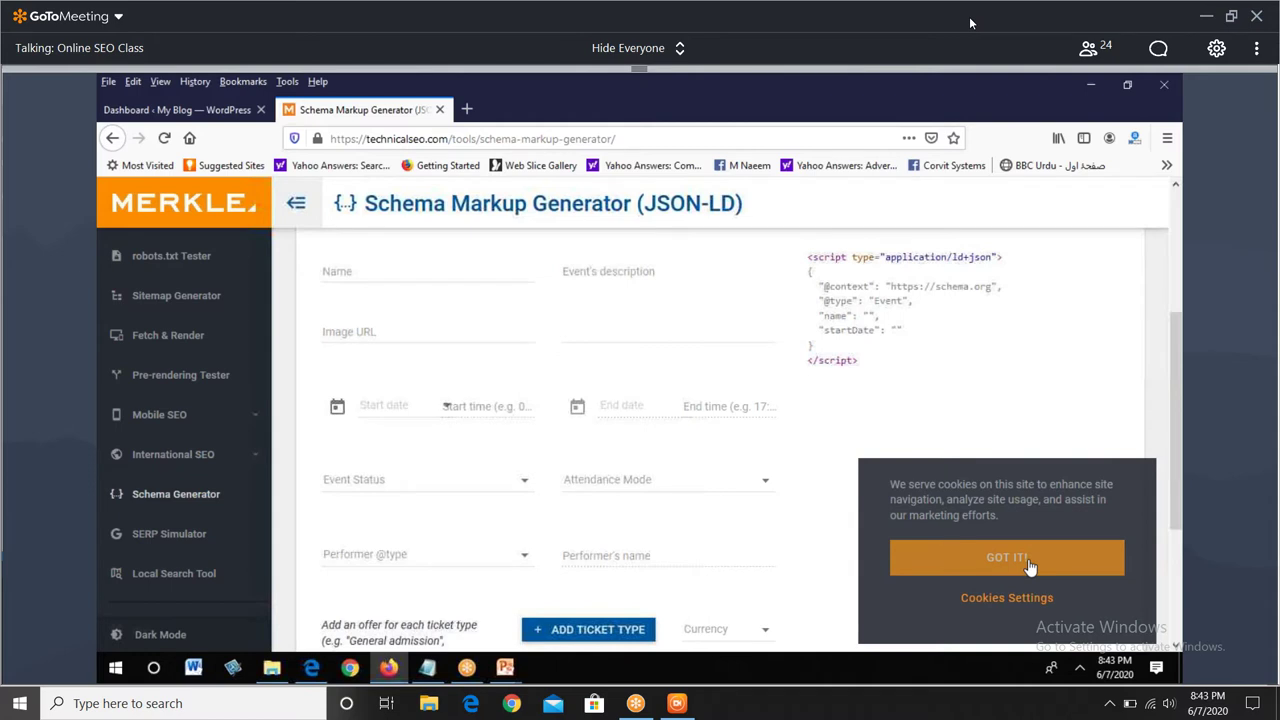
{"action": "left_click", "coordinate": [1030, 566]}
{"action": "scroll", "coordinate": [829, 438], "scroll_direction": "up", "scroll_amount": 1}
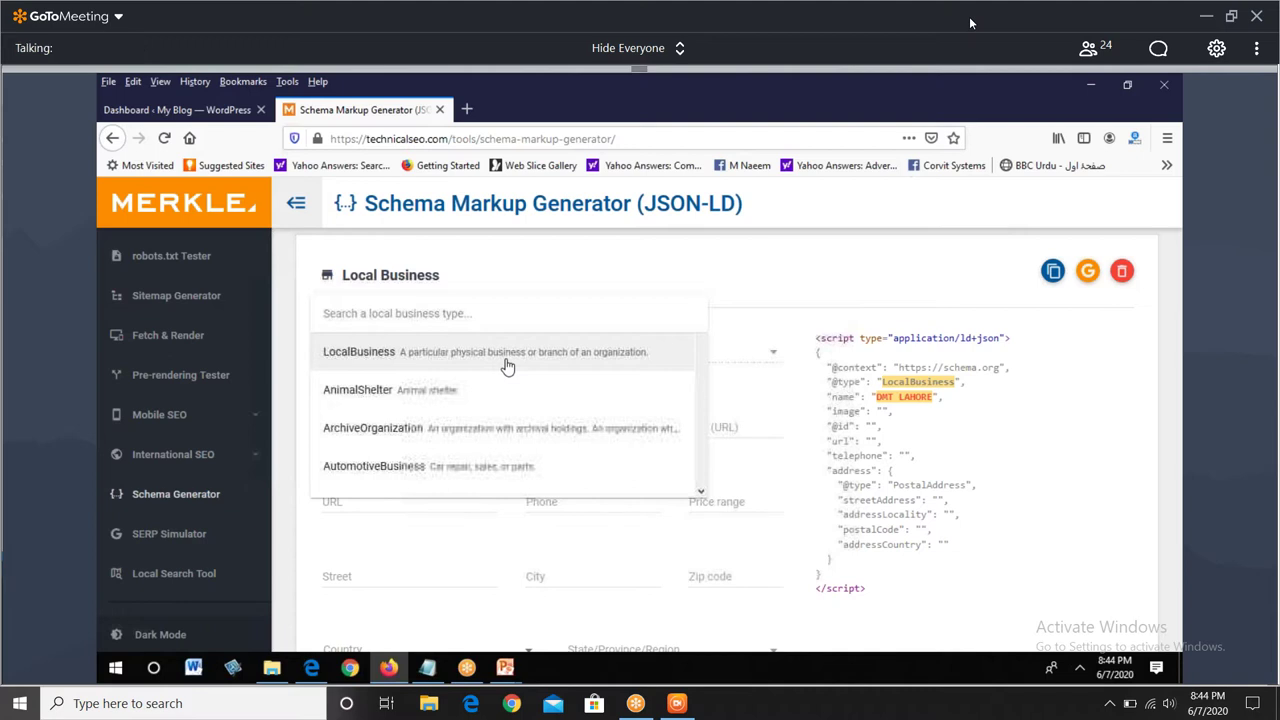
{"action": "scroll", "coordinate": [474, 363], "scroll_direction": "down", "scroll_amount": 6}
{"action": "scroll", "coordinate": [463, 427], "scroll_direction": "up", "scroll_amount": 3}
{"action": "scroll", "coordinate": [463, 427], "scroll_direction": "up", "scroll_amount": 1}
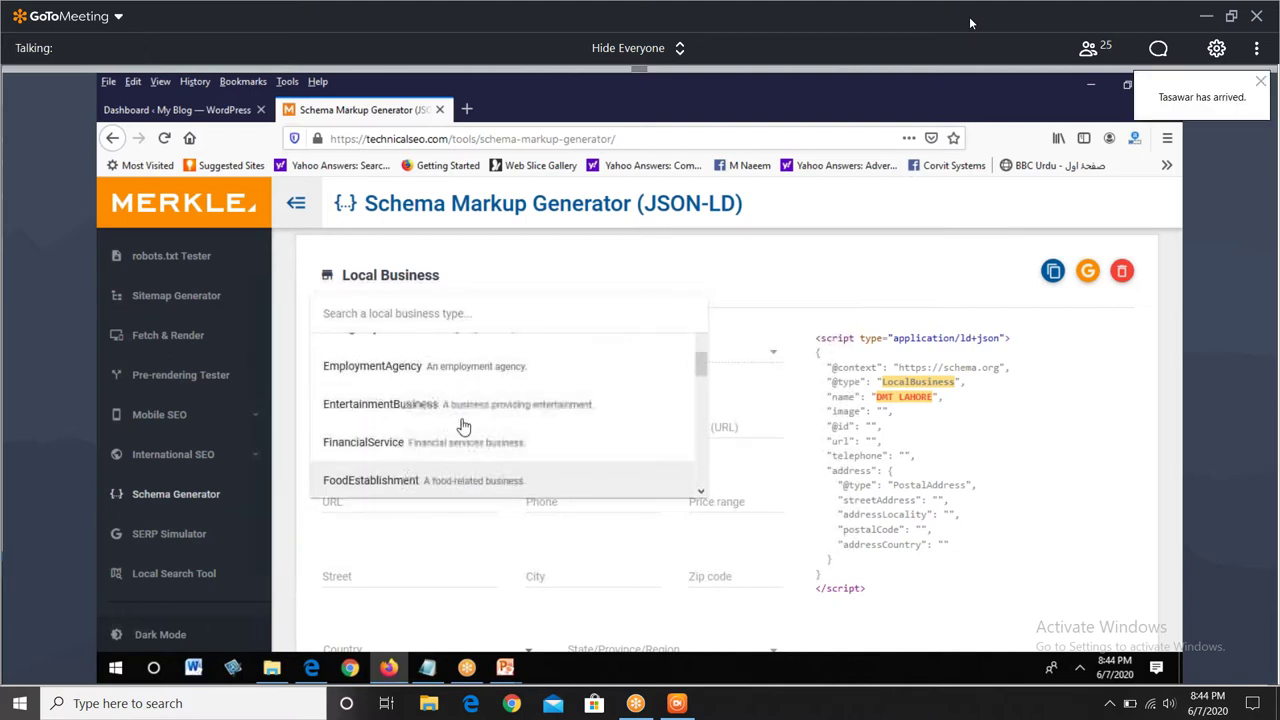
{"action": "scroll", "coordinate": [463, 427], "scroll_direction": "up", "scroll_amount": 2}
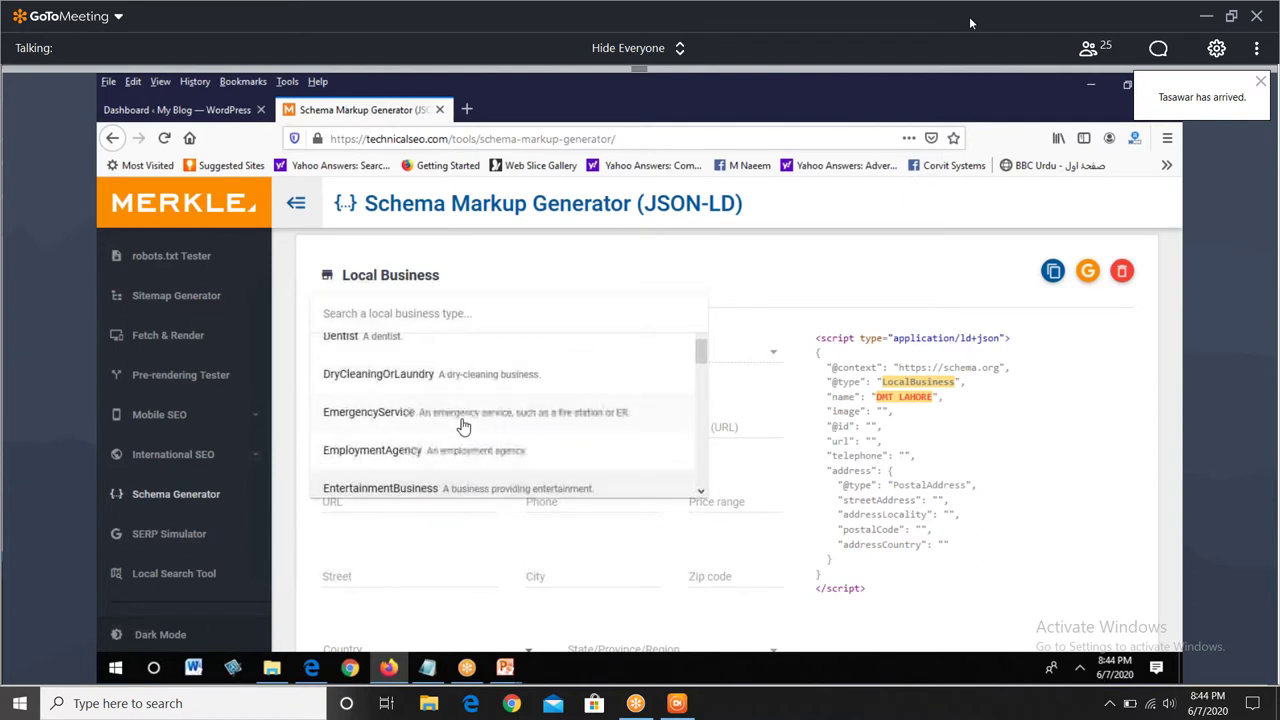
{"action": "scroll", "coordinate": [463, 427], "scroll_direction": "up", "scroll_amount": 4}
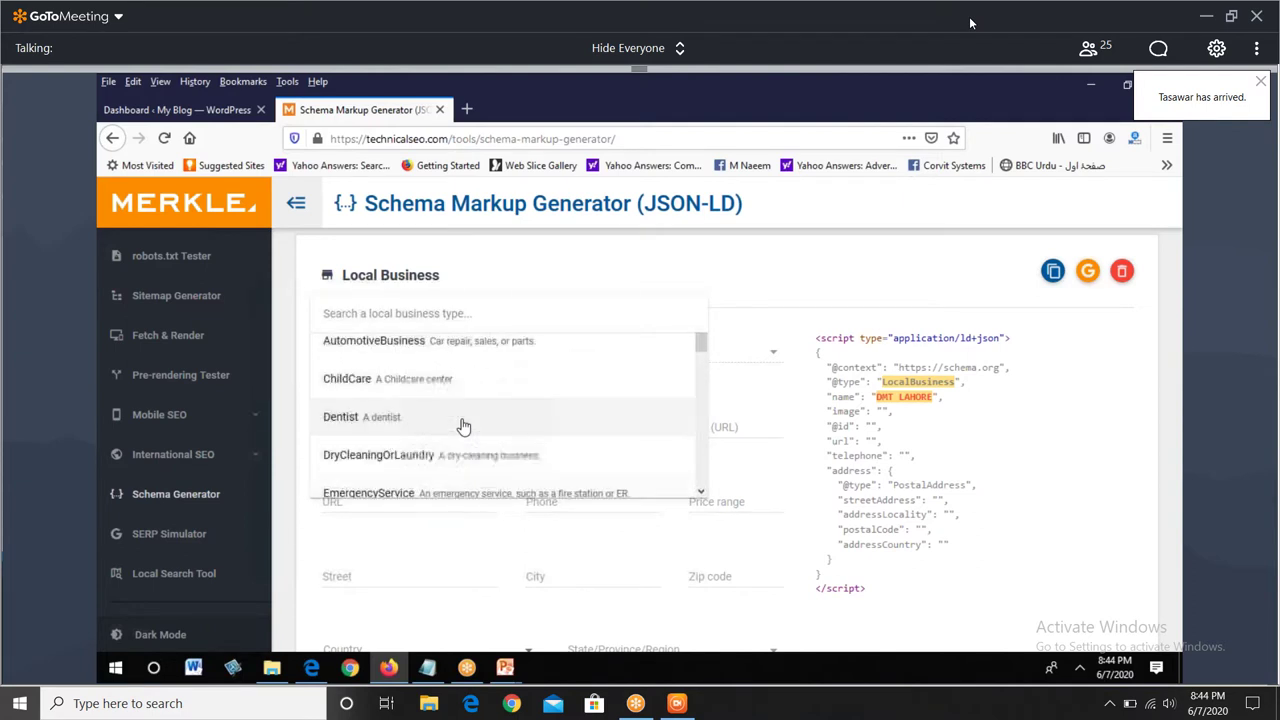
{"action": "scroll", "coordinate": [463, 427], "scroll_direction": "up", "scroll_amount": 1}
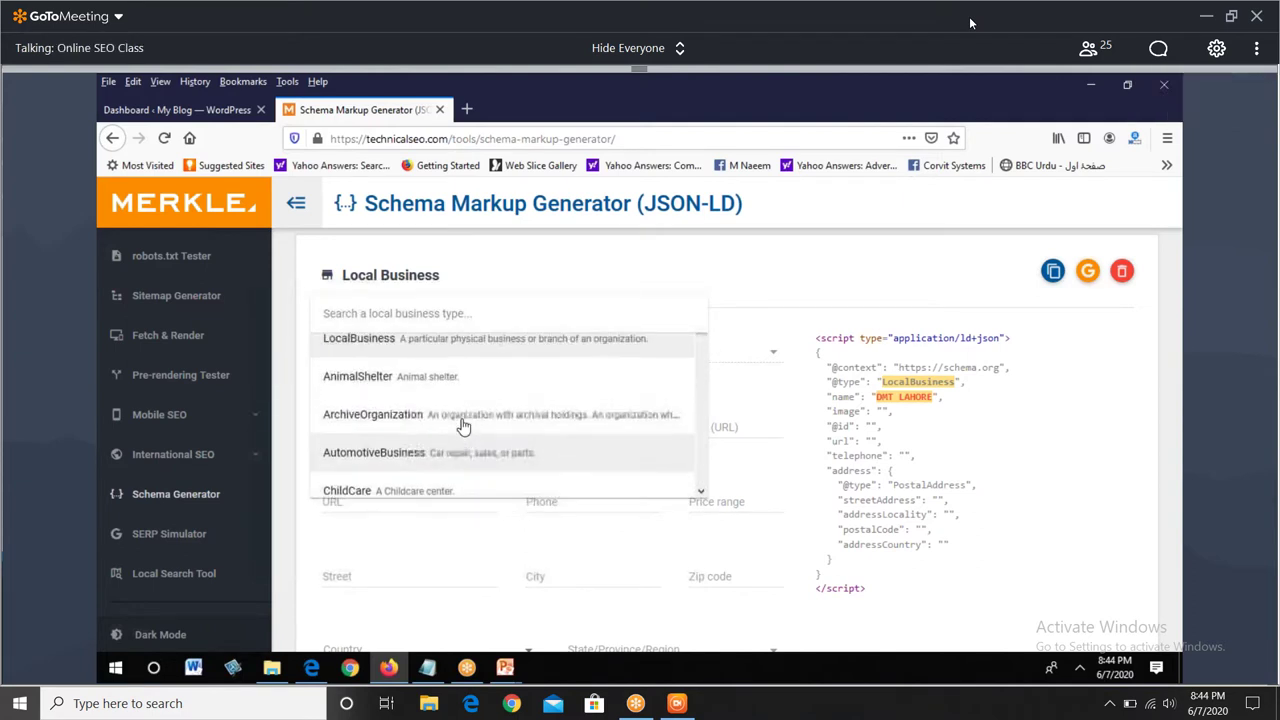
{"action": "left_click", "coordinate": [467, 356]}
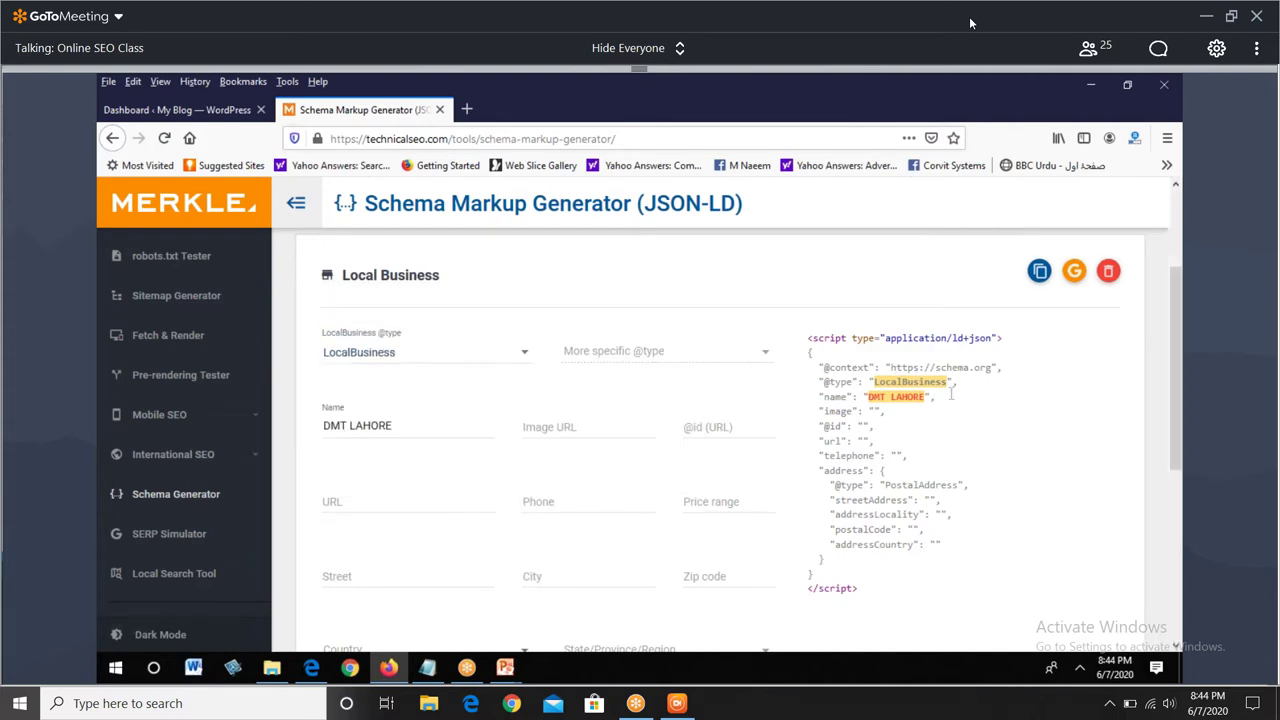
{"action": "left_click_drag", "start_coordinate": [869, 382], "coordinate": [986, 390]}
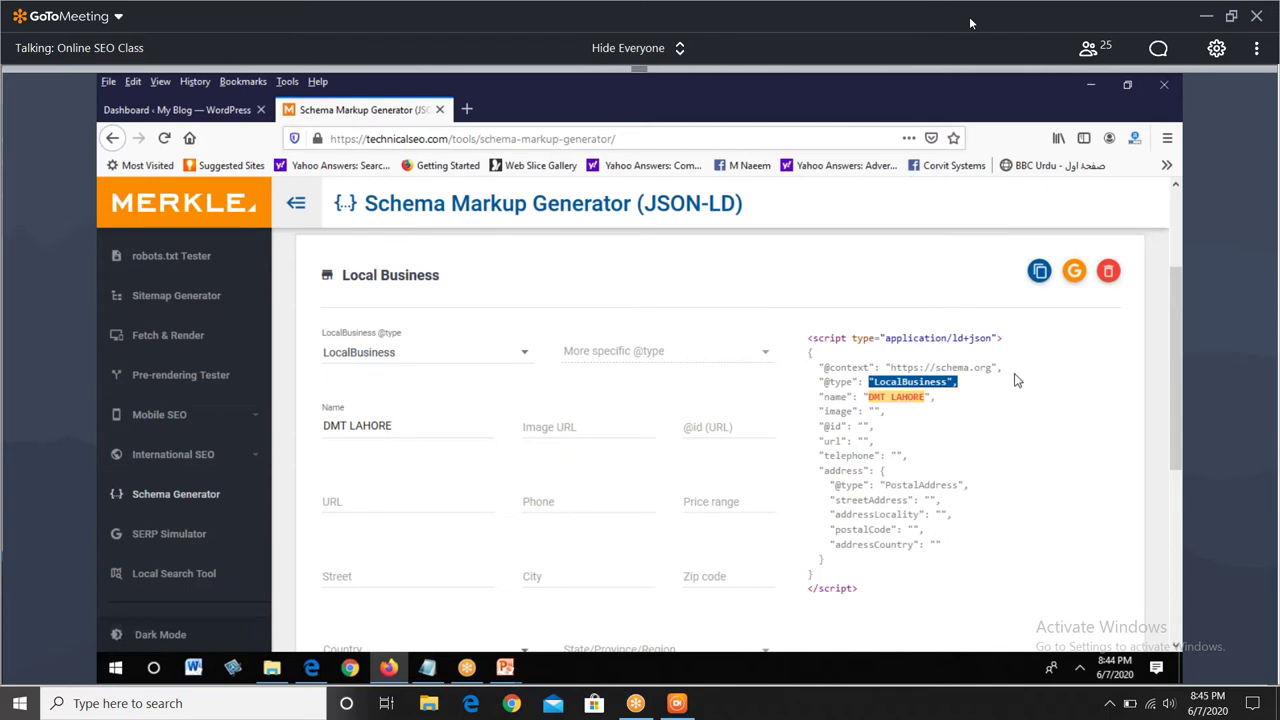
{"action": "left_click", "coordinate": [371, 509]}
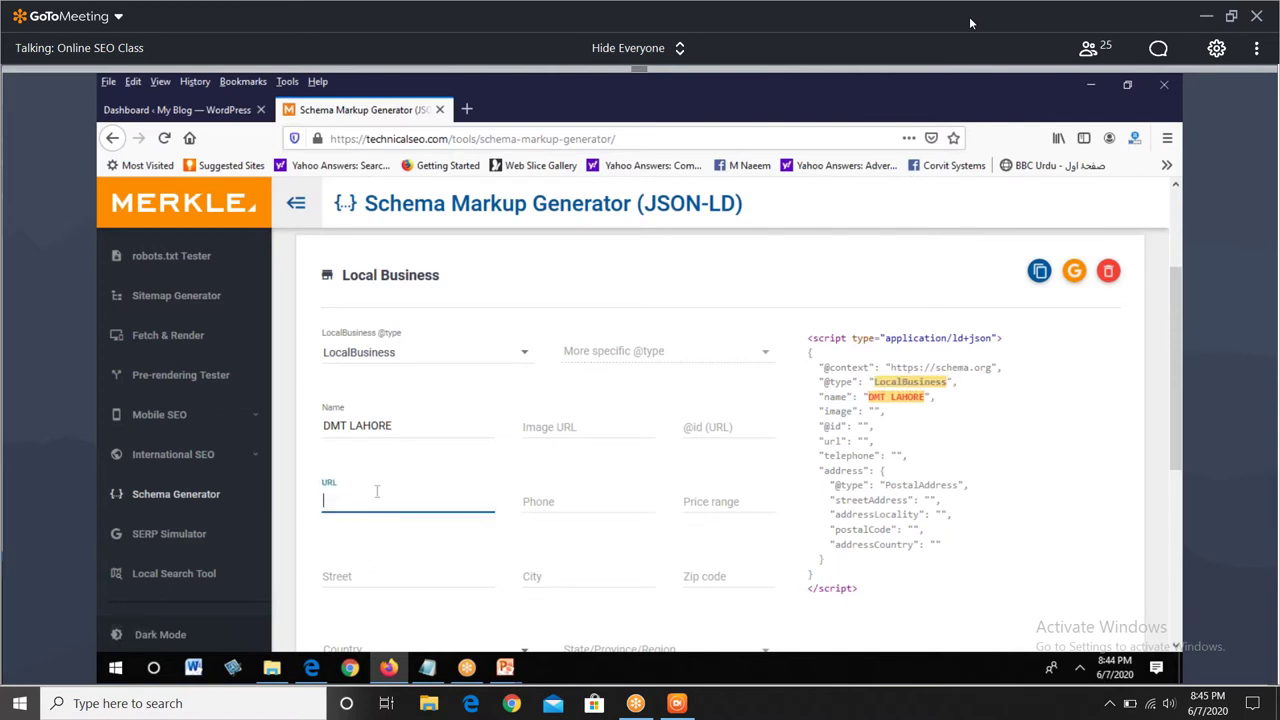
{"action": "key", "text": "BackSpace"}
{"action": "key", "text": "BackSpace"}
{"action": "key", "text": "BackSpace"}
{"action": "key", "text": "BackSpace"}
{"action": "type", "text": "www.di"}
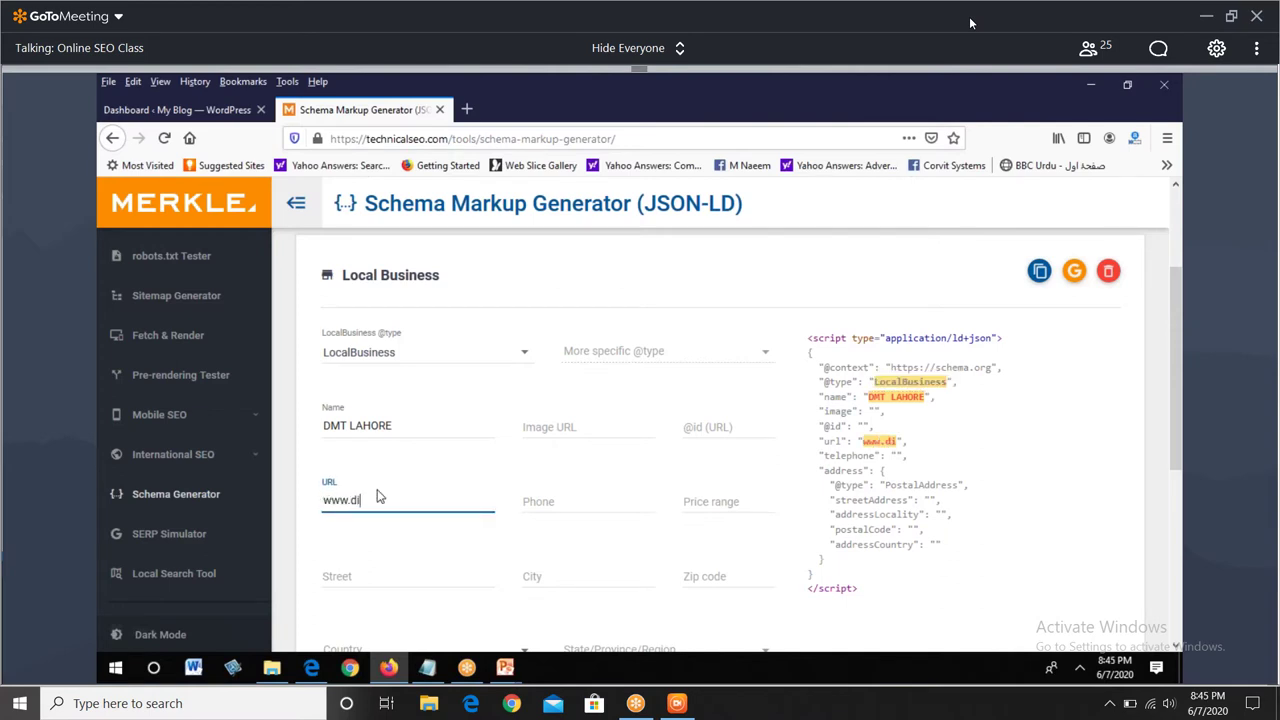
{"action": "type", "text": "gitalmediatrend.com"}
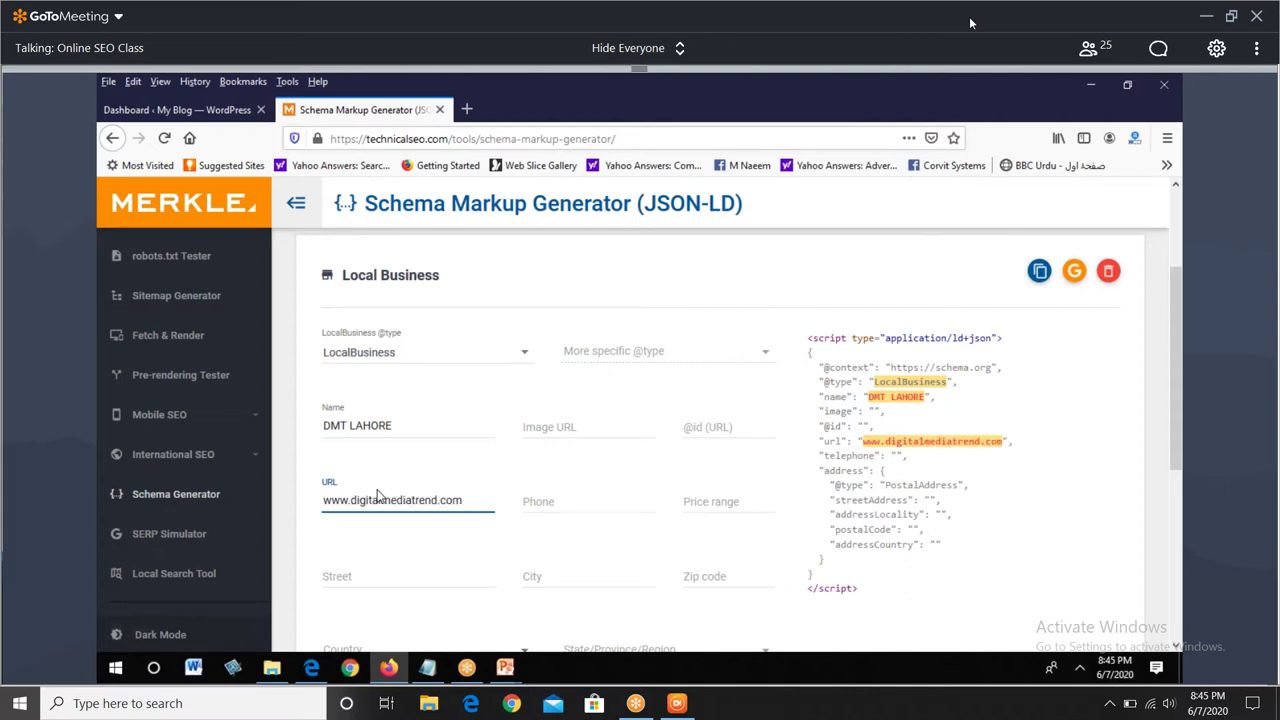
{"action": "key", "text": "Tab"}
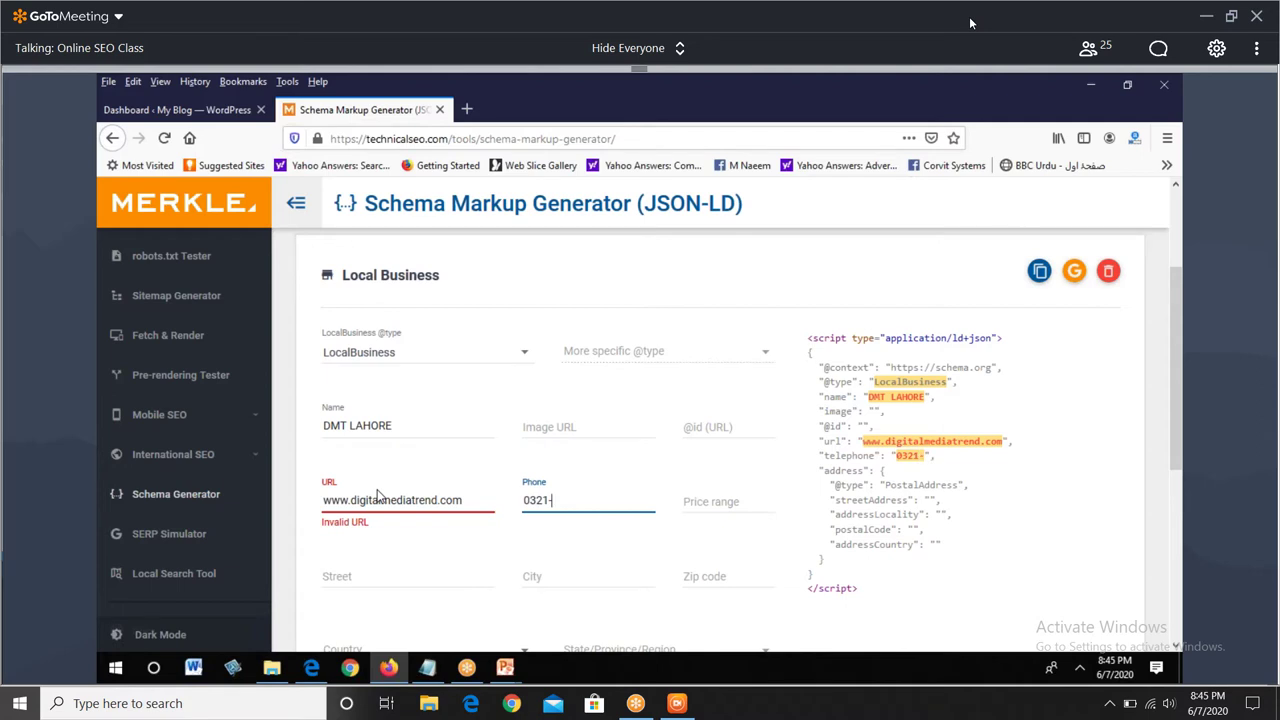
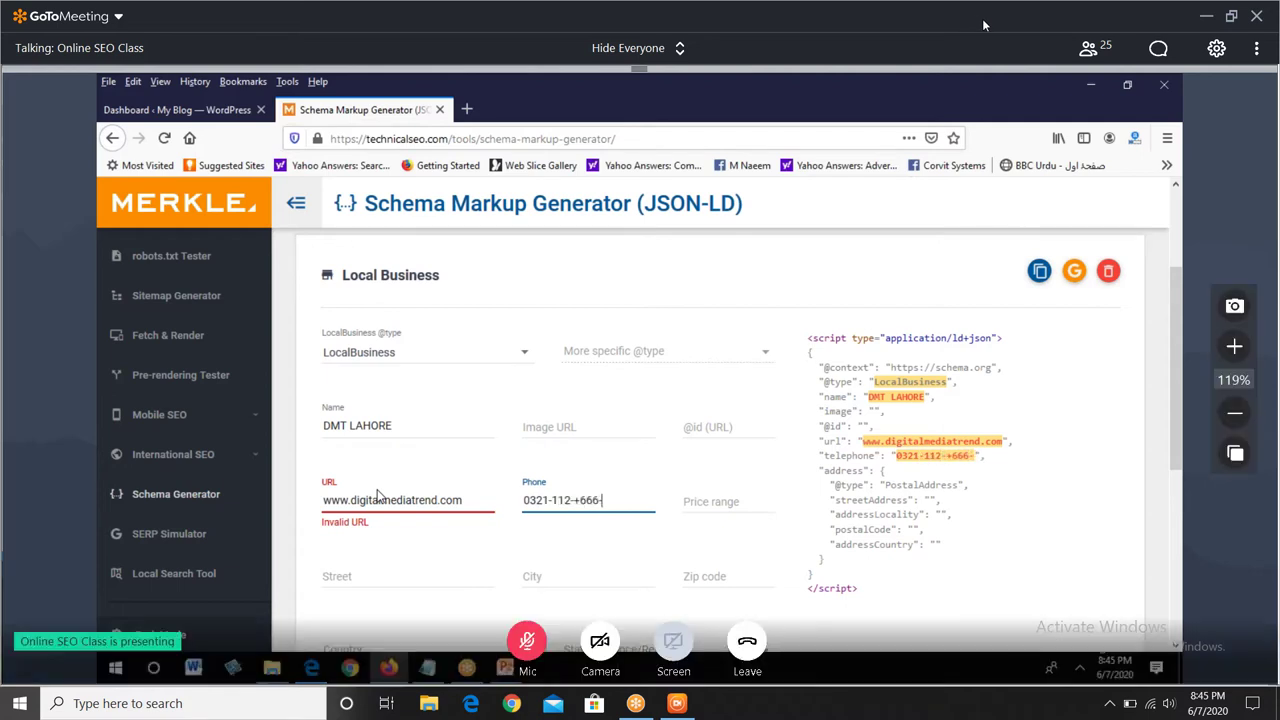
- Highlight the filled-in properties, the PostalAddress type and postalCode in the generated JSON-LD
{"action": "left_click_drag", "start_coordinate": [991, 456], "coordinate": [902, 367]}
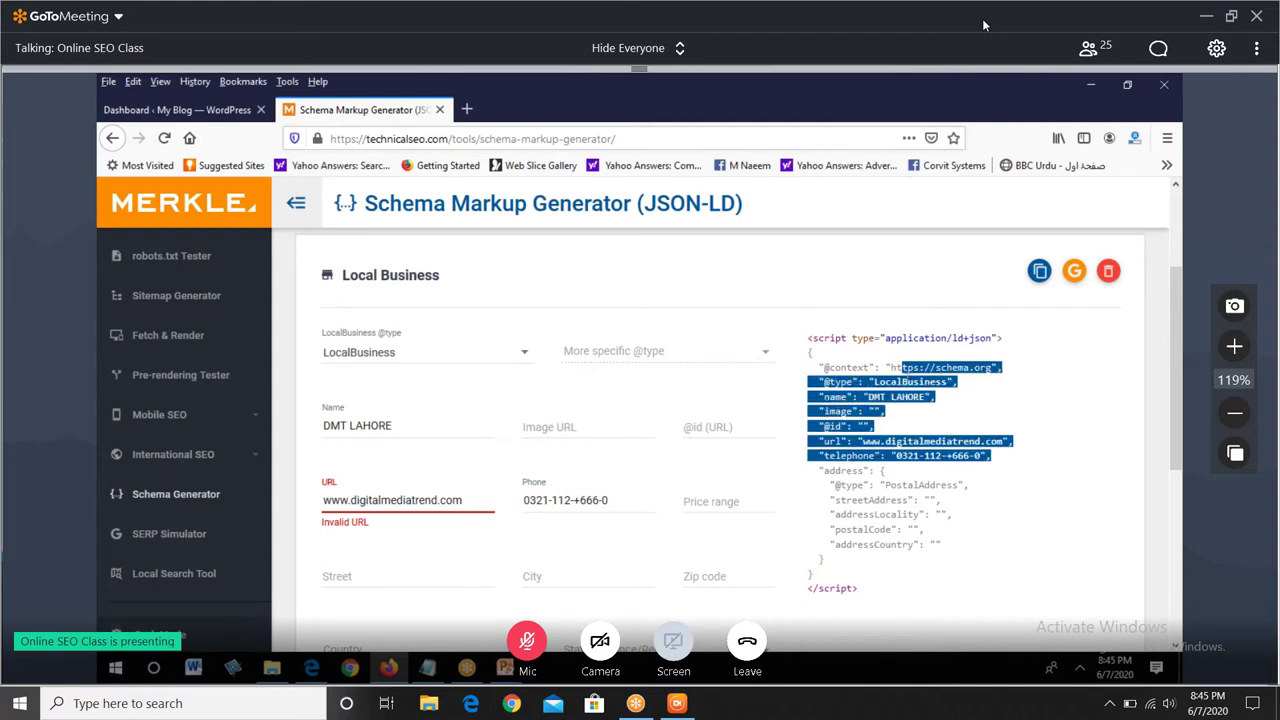
{"action": "left_click", "coordinate": [855, 472]}
{"action": "left_click_drag", "start_coordinate": [880, 487], "coordinate": [968, 487]}
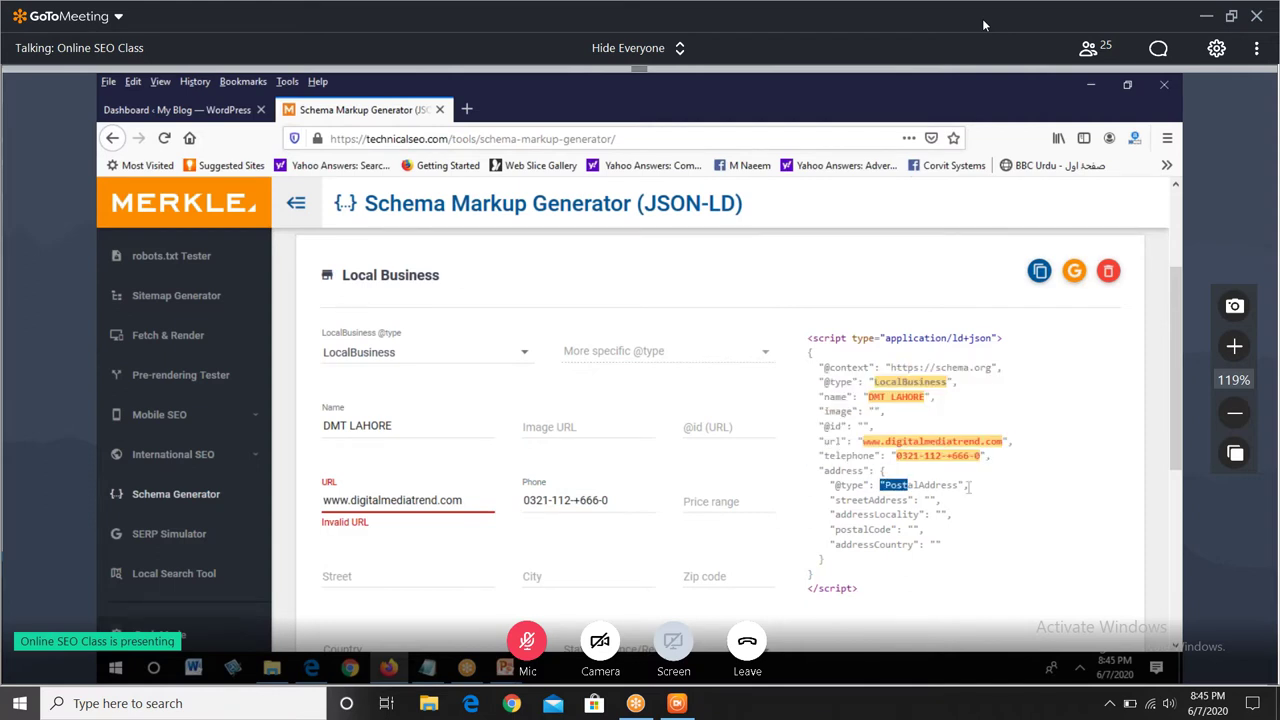
{"action": "left_click_drag", "start_coordinate": [852, 529], "coordinate": [918, 549]}
{"action": "left_click", "coordinate": [844, 544]}
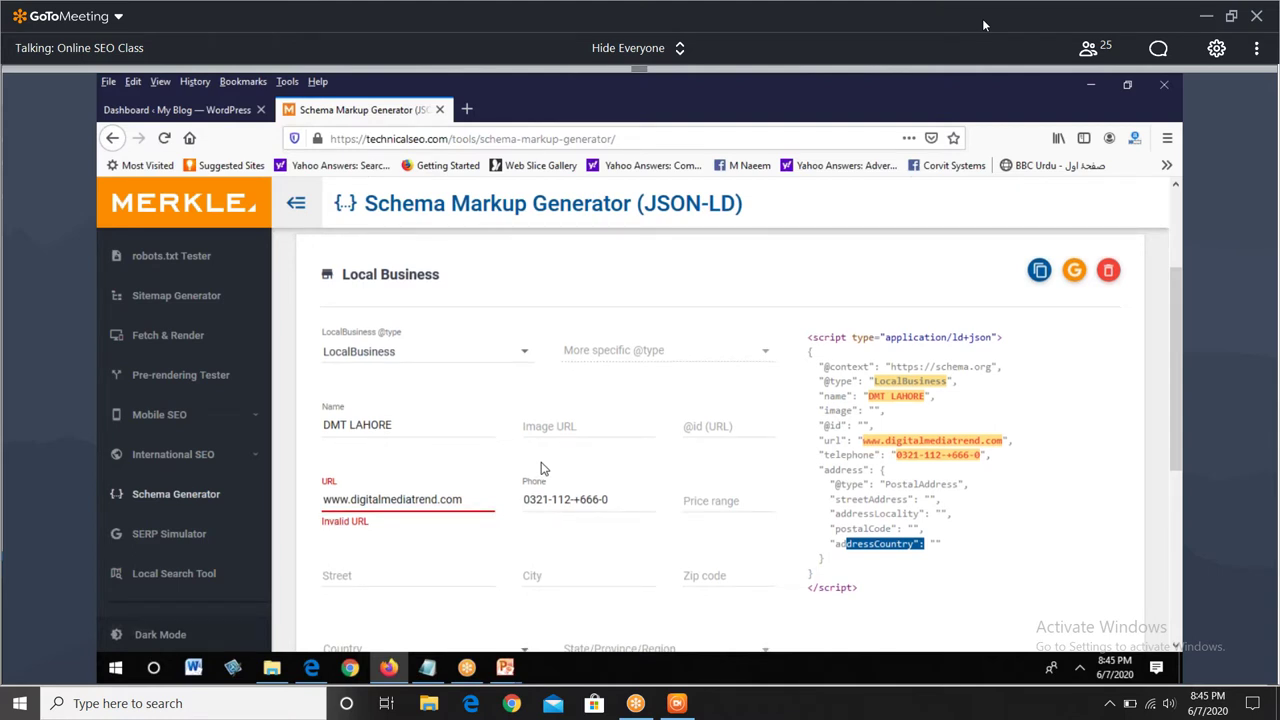
- Choose Pakistan from the Country dropdown further down the form
{"action": "scroll", "coordinate": [541, 468], "scroll_direction": "down", "scroll_amount": 1}
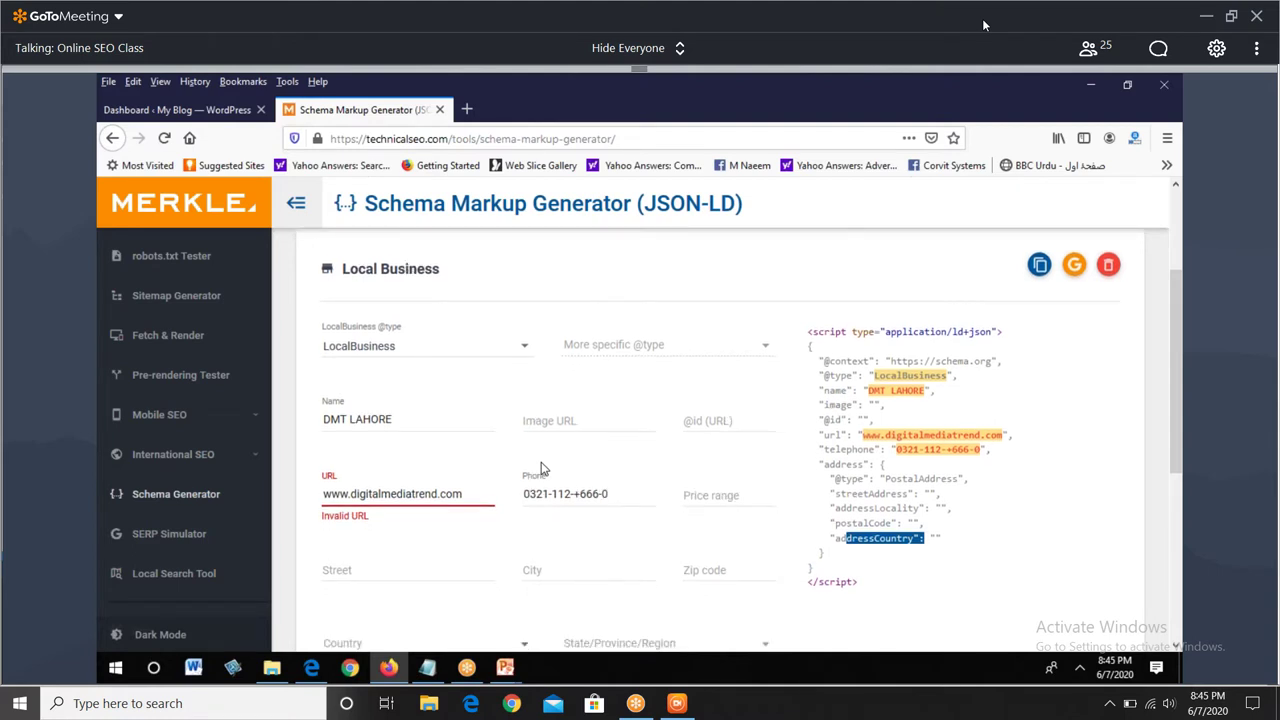
{"action": "scroll", "coordinate": [541, 468], "scroll_direction": "down", "scroll_amount": 3}
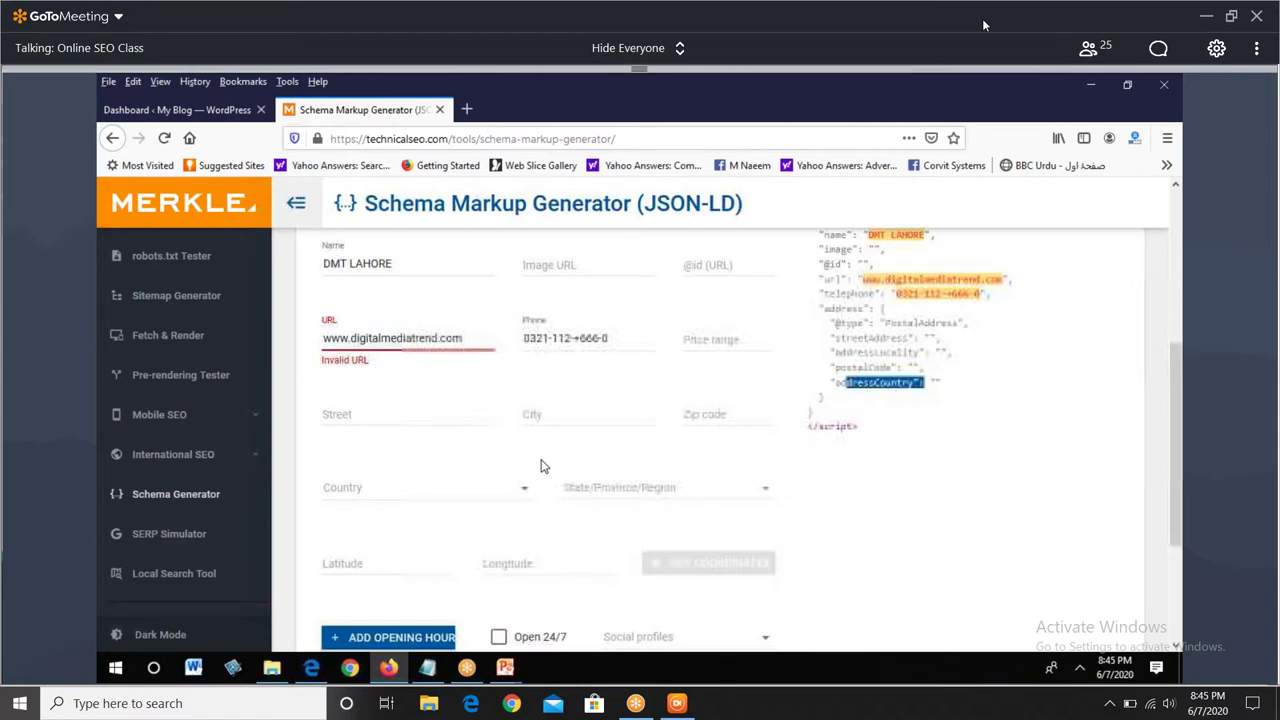
{"action": "scroll", "coordinate": [541, 468], "scroll_direction": "down", "scroll_amount": 3}
{"action": "left_click", "coordinate": [388, 401]}
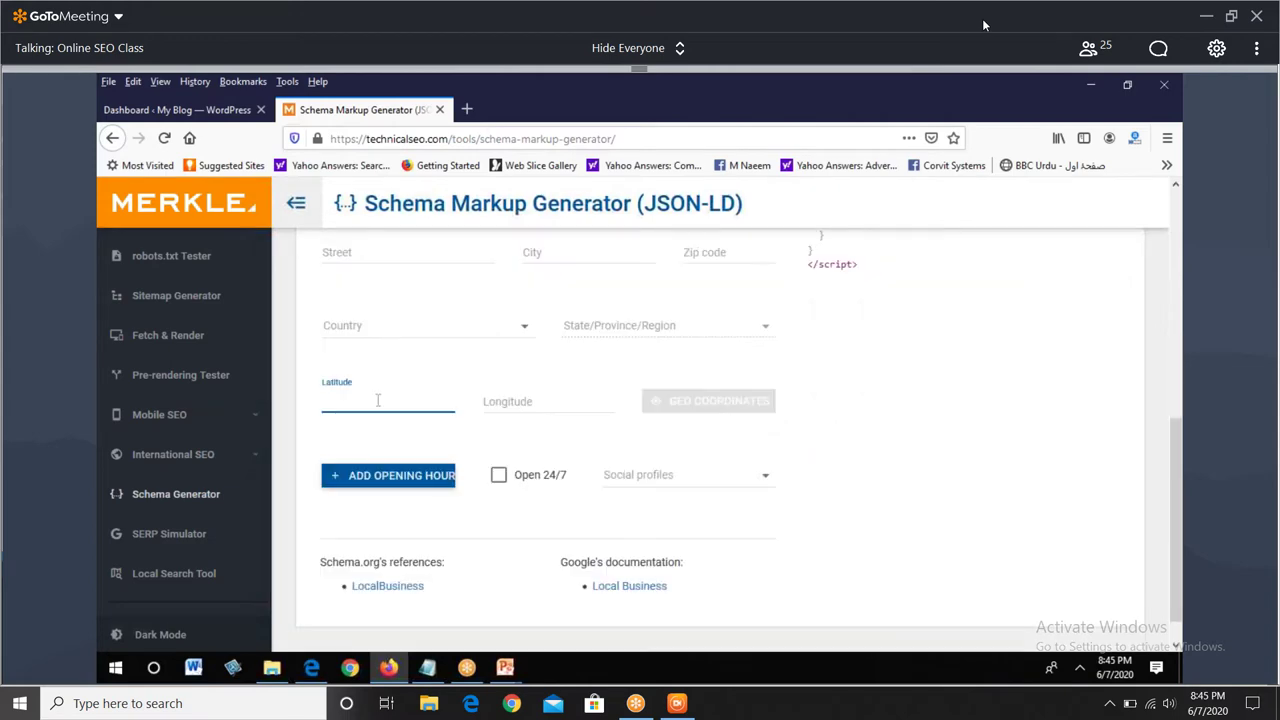
{"action": "left_click", "coordinate": [400, 330]}
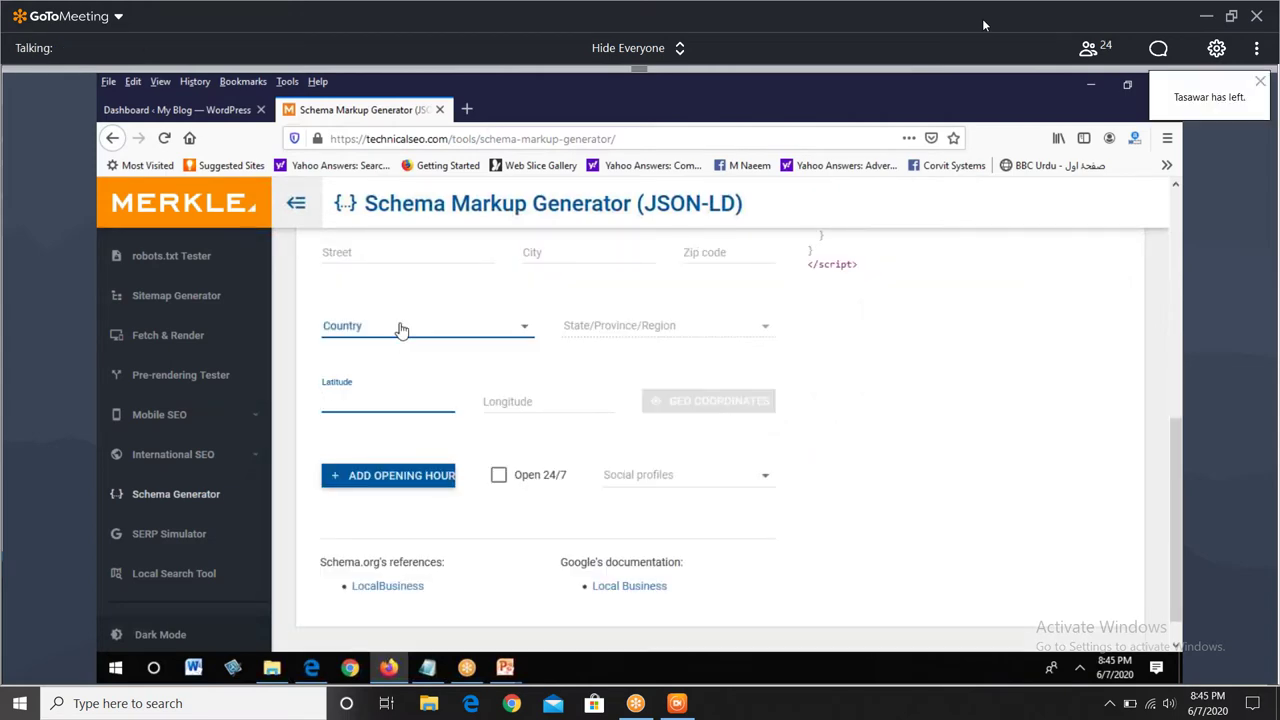
{"action": "left_click", "coordinate": [400, 330]}
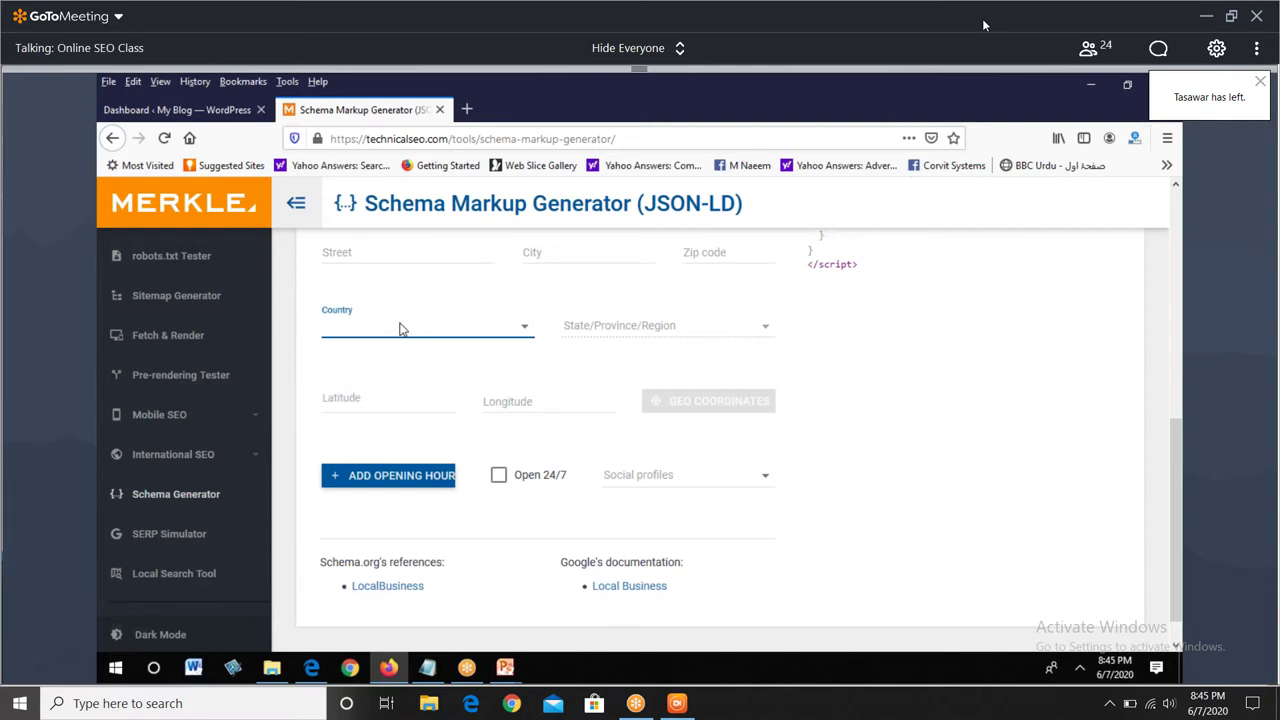
{"action": "left_click", "coordinate": [400, 330]}
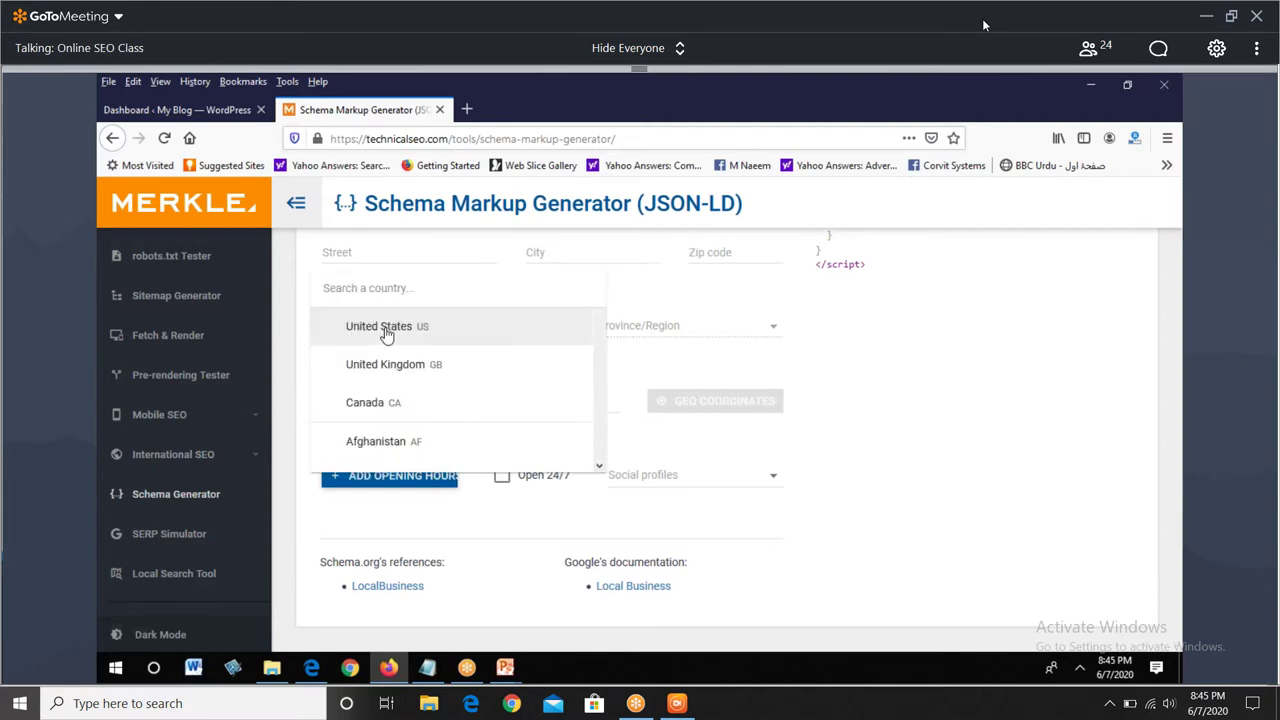
{"action": "scroll", "coordinate": [388, 335], "scroll_direction": "down", "scroll_amount": 10}
{"action": "left_click", "coordinate": [368, 453]}
- Place the cursor in the latitude field
{"action": "left_click", "coordinate": [371, 395]}
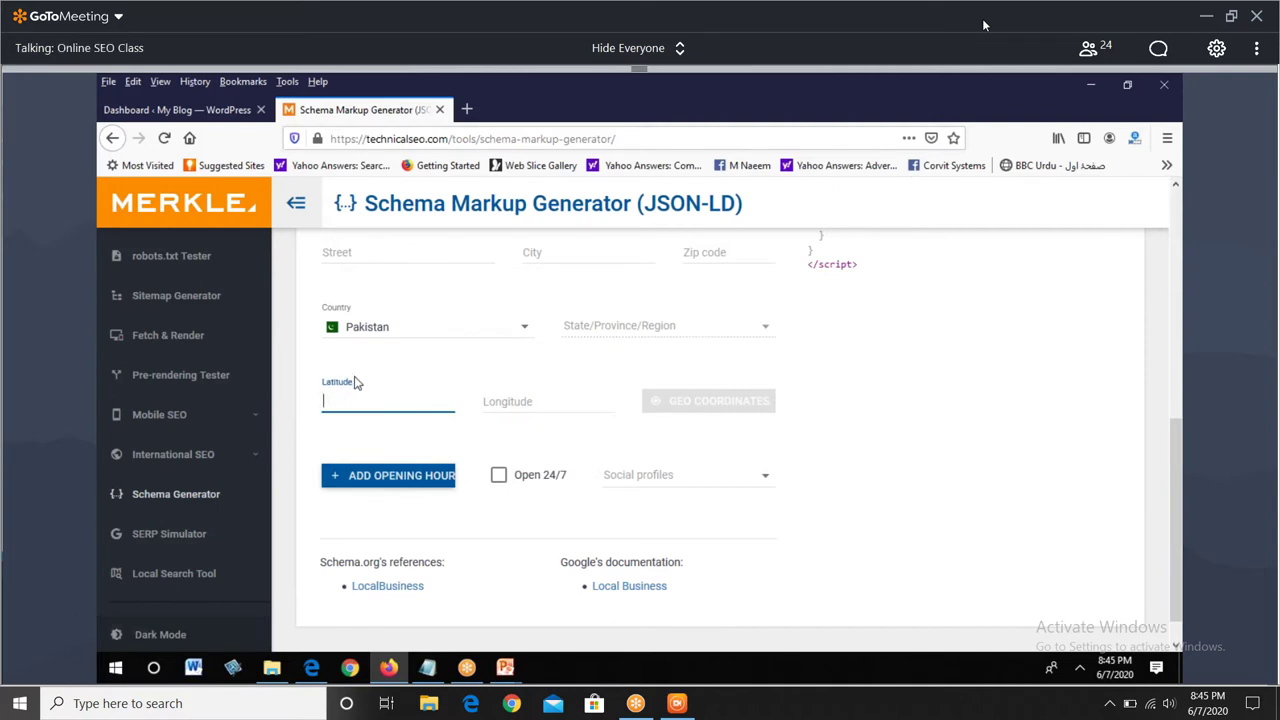
{"action": "left_click", "coordinate": [356, 384]}
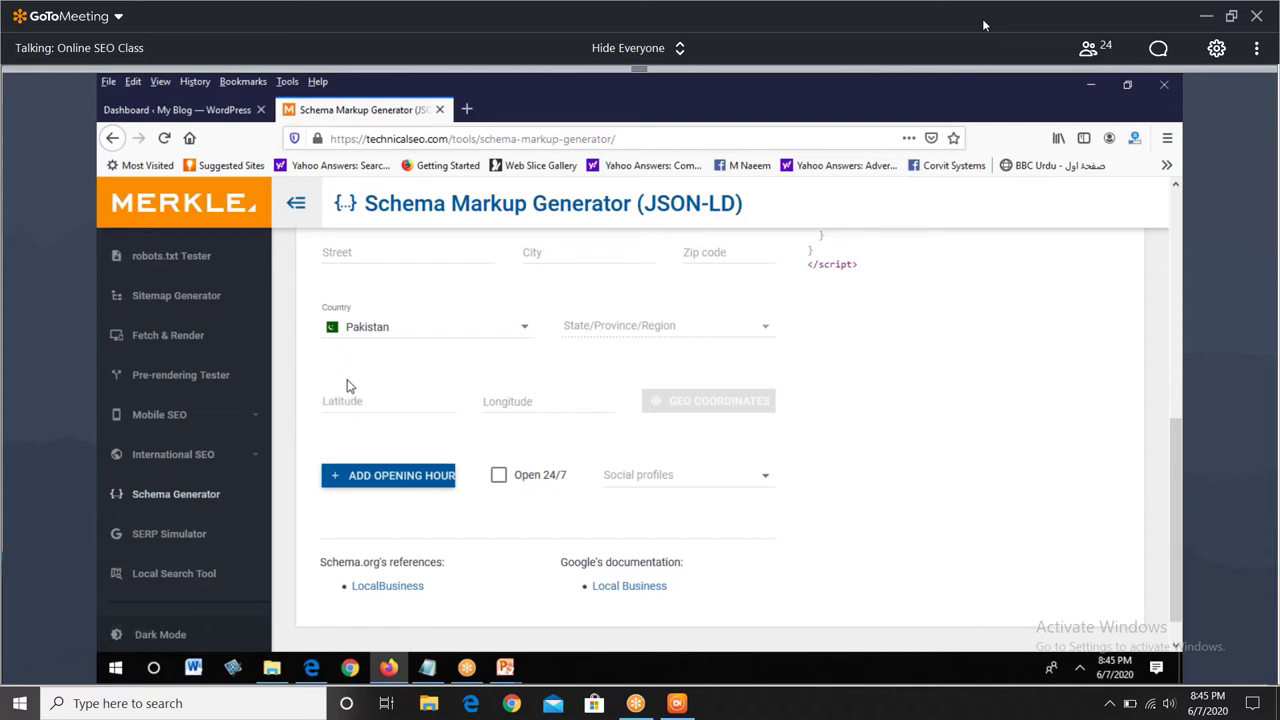
{"action": "left_click", "coordinate": [348, 387]}
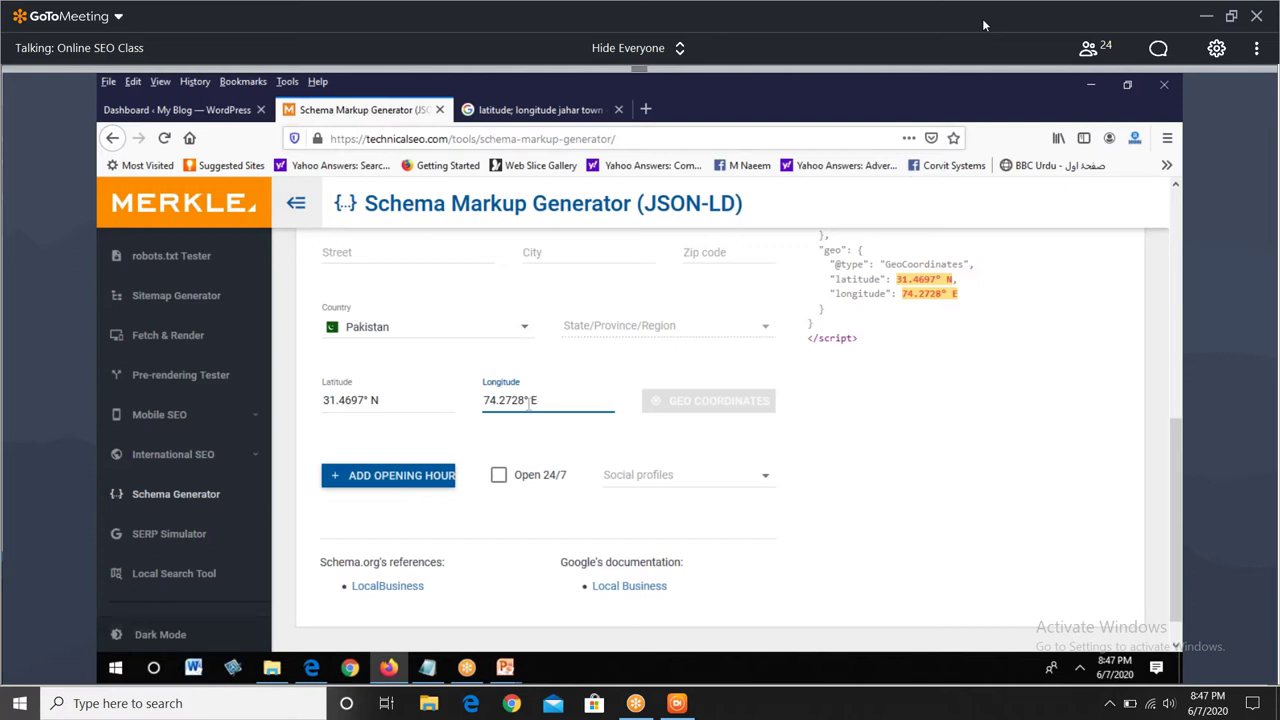
{"action": "left_click", "coordinate": [893, 102]}
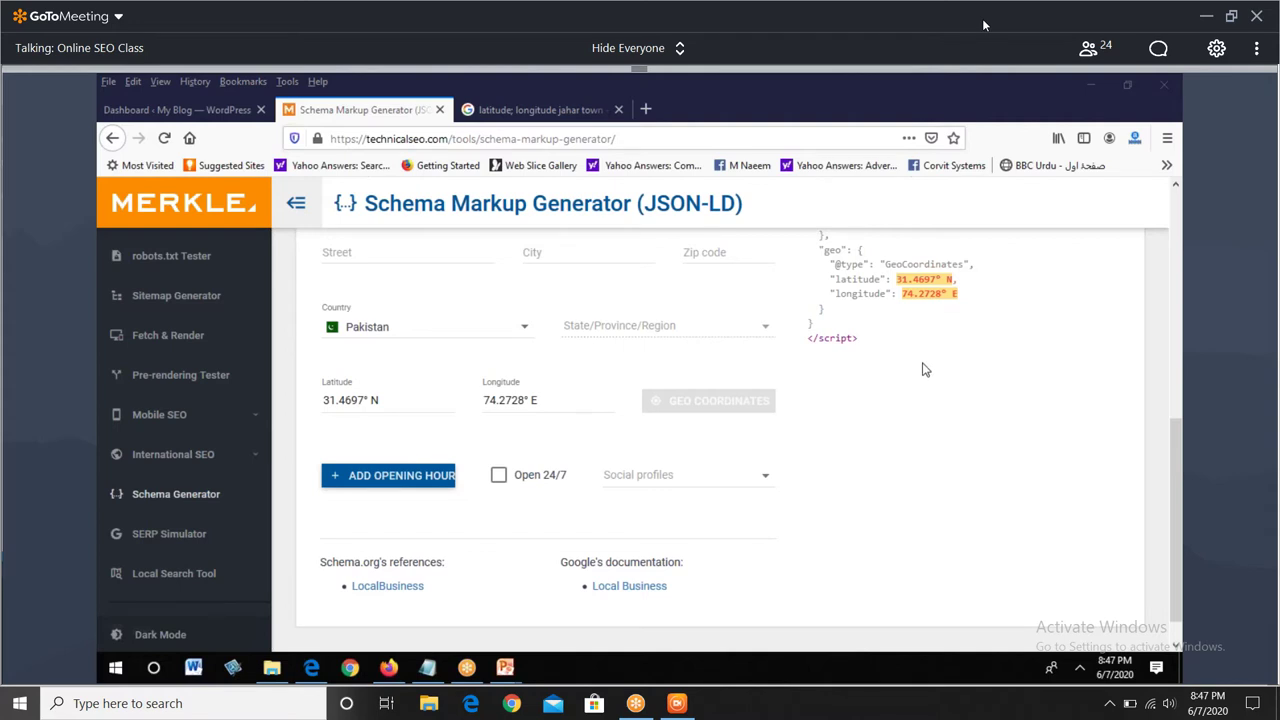
{"action": "scroll", "coordinate": [924, 370], "scroll_direction": "up", "scroll_amount": 1}
- Copy the generated Local Business JSON-LD with the card's copy icon
{"action": "scroll", "coordinate": [924, 370], "scroll_direction": "up", "scroll_amount": 1}
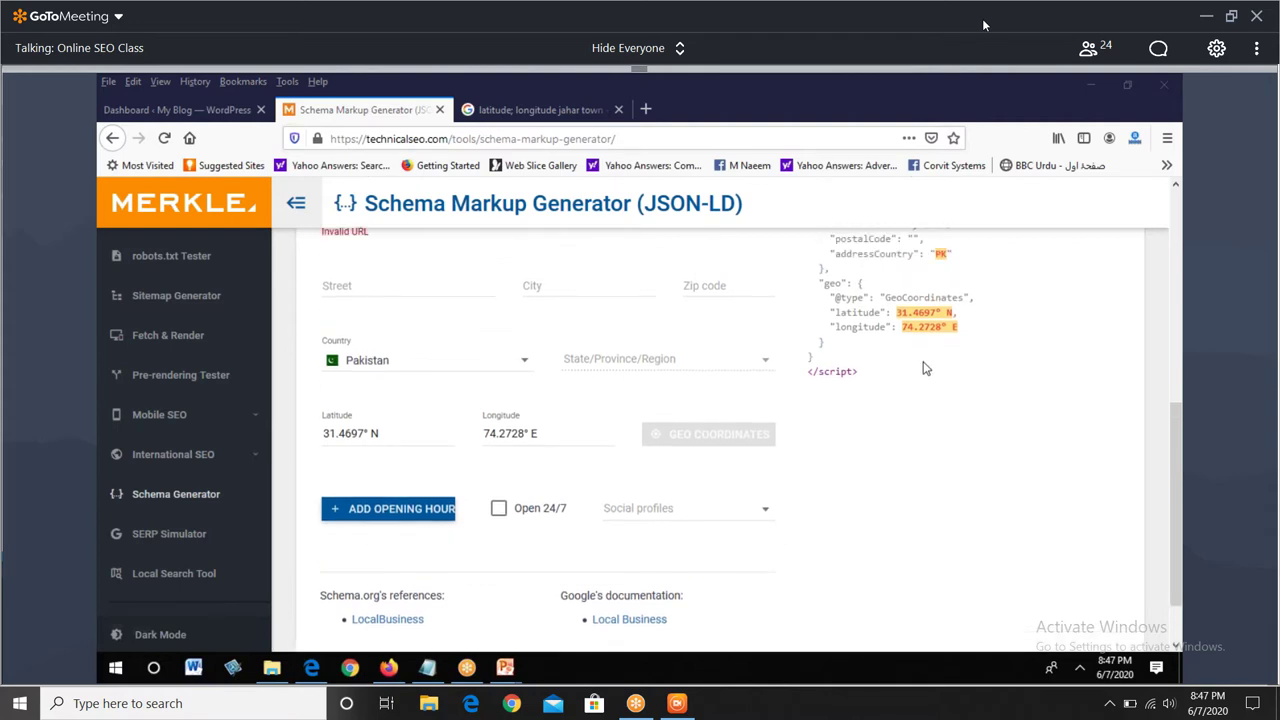
{"action": "scroll", "coordinate": [924, 369], "scroll_direction": "up", "scroll_amount": 4}
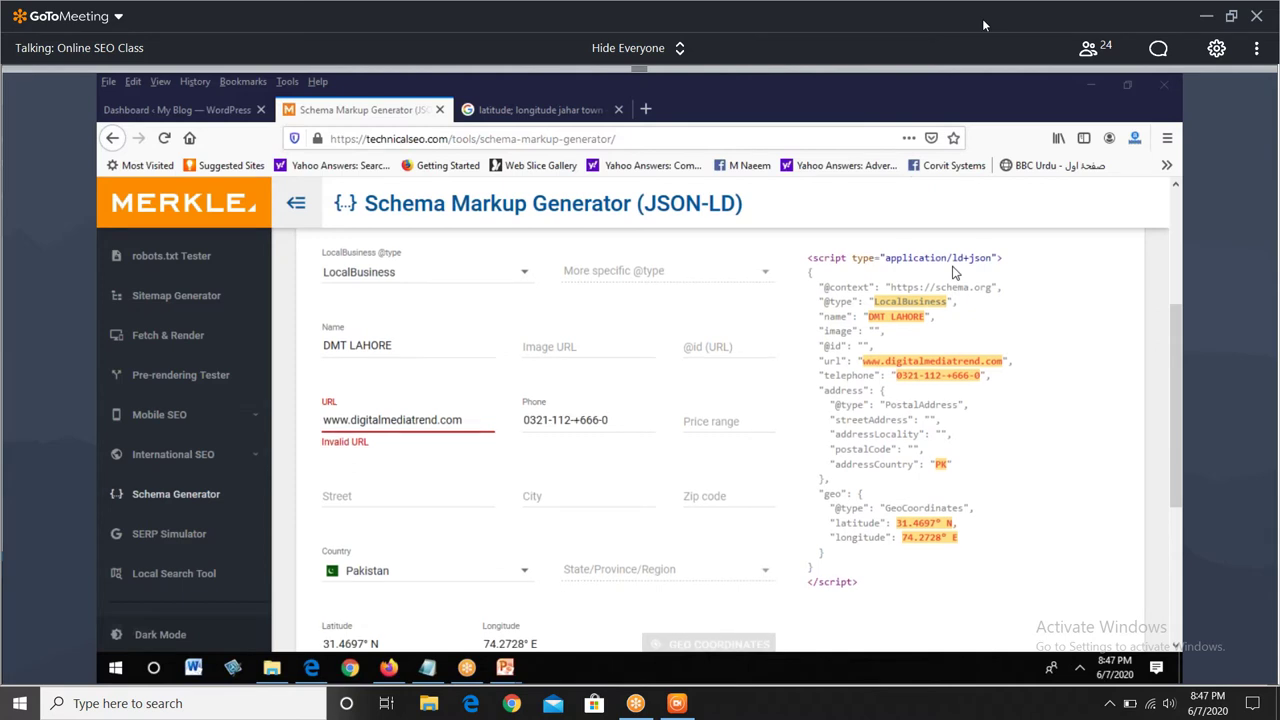
{"action": "scroll", "coordinate": [1007, 306], "scroll_direction": "up", "scroll_amount": 3}
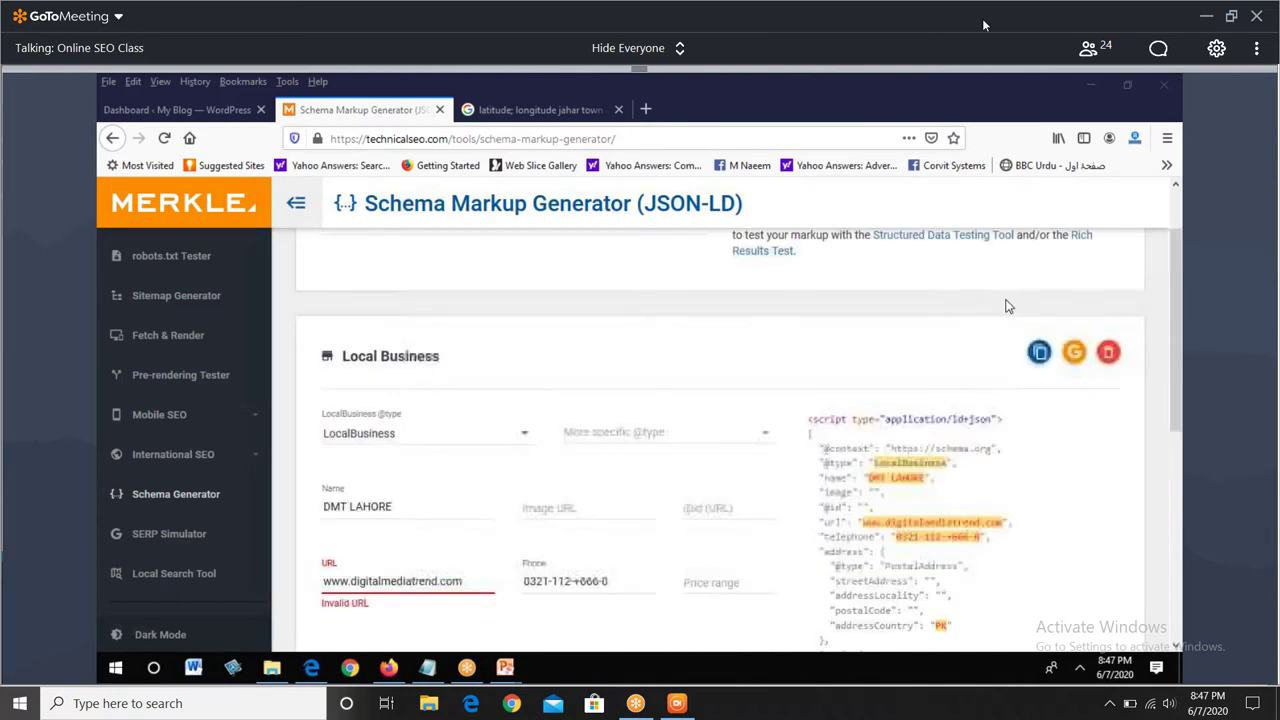
{"action": "left_click", "coordinate": [1041, 356]}
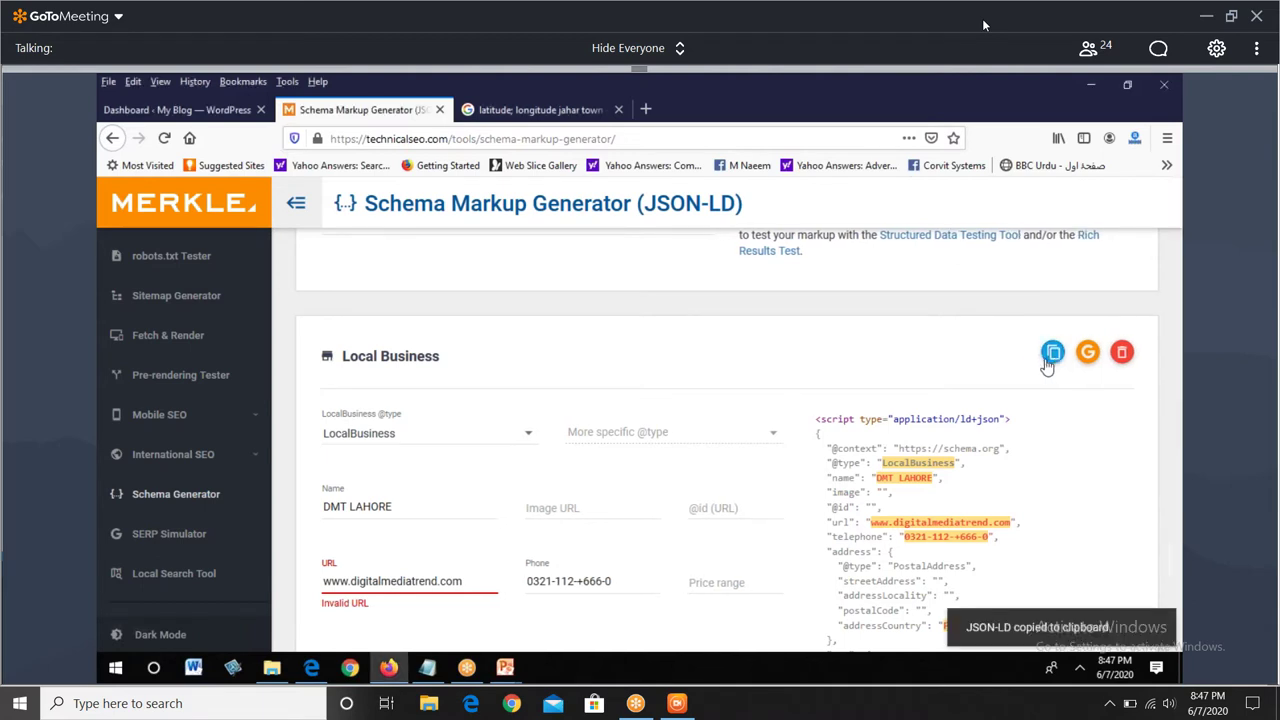
- Open the meeting chat briefly, then close it to enlarge the shared screen
{"action": "scroll", "coordinate": [897, 418], "scroll_direction": "down", "scroll_amount": 3}
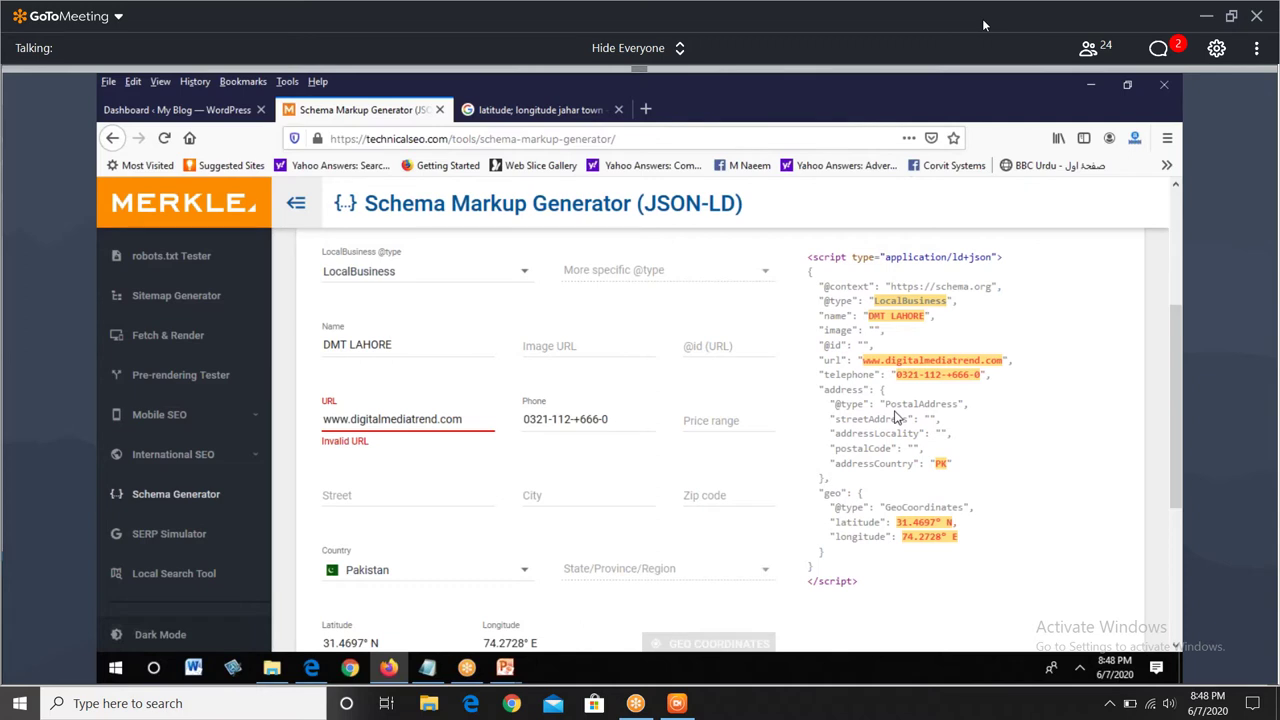
{"action": "left_click", "coordinate": [1159, 50]}
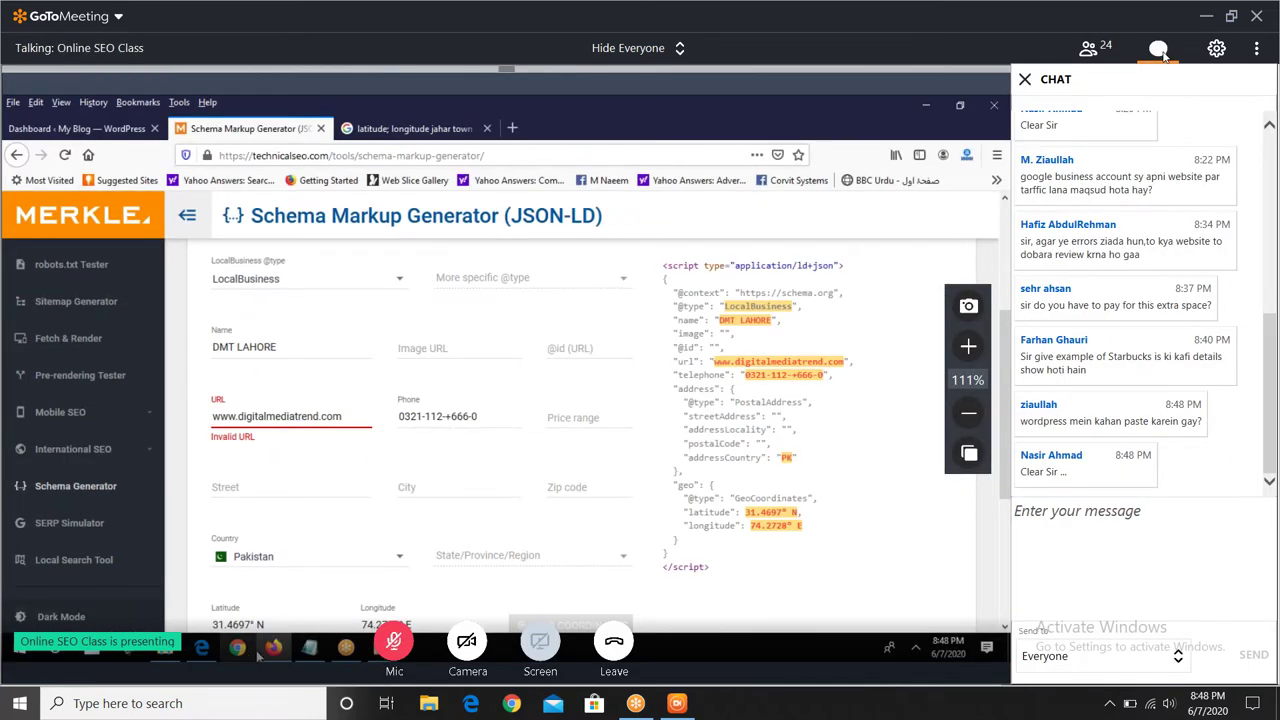
{"action": "left_click", "coordinate": [1159, 49]}
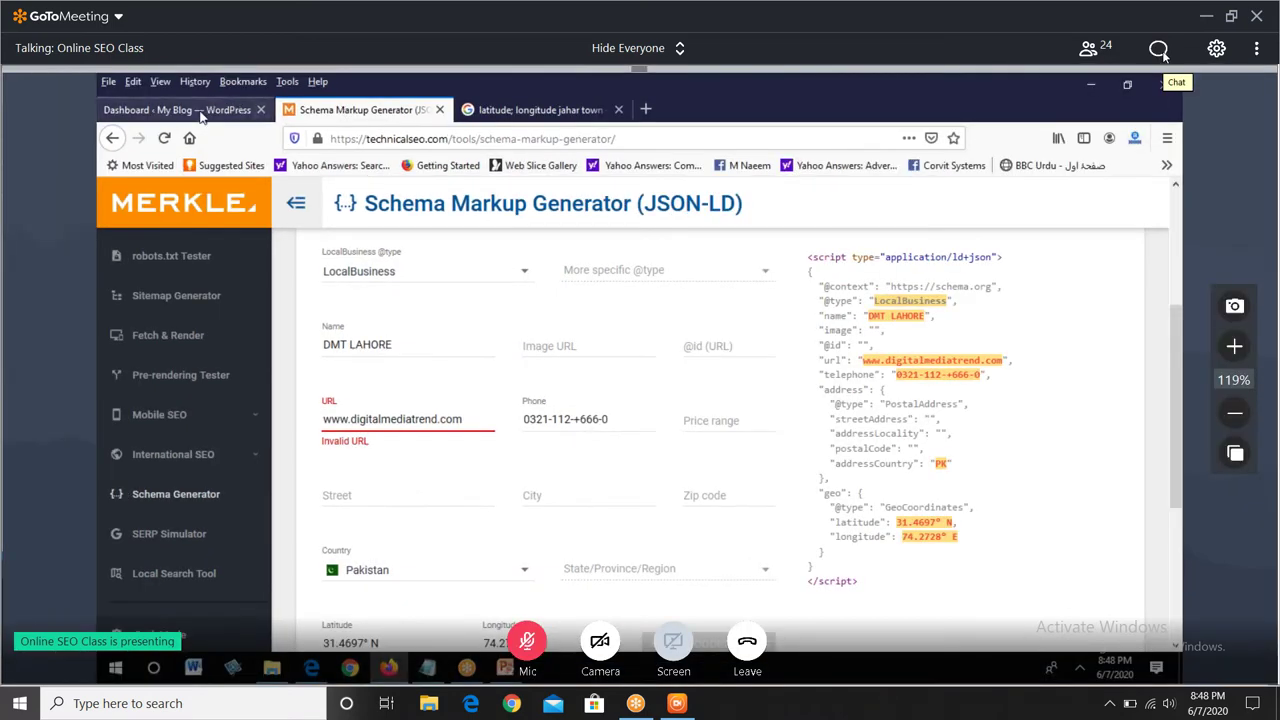
- Switch to the WordPress dashboard tab and go to Plugins > Installed Plugins
{"action": "left_click", "coordinate": [201, 111]}
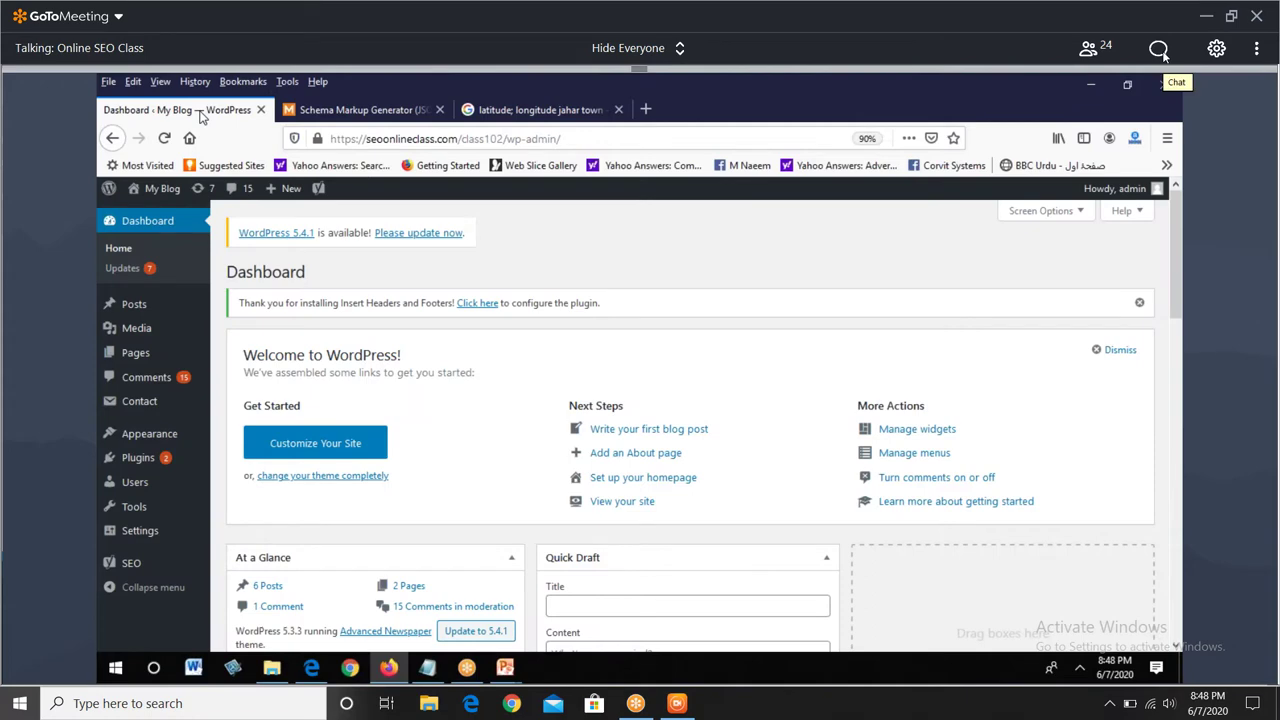
{"action": "mouse_move", "coordinate": [138, 457]}
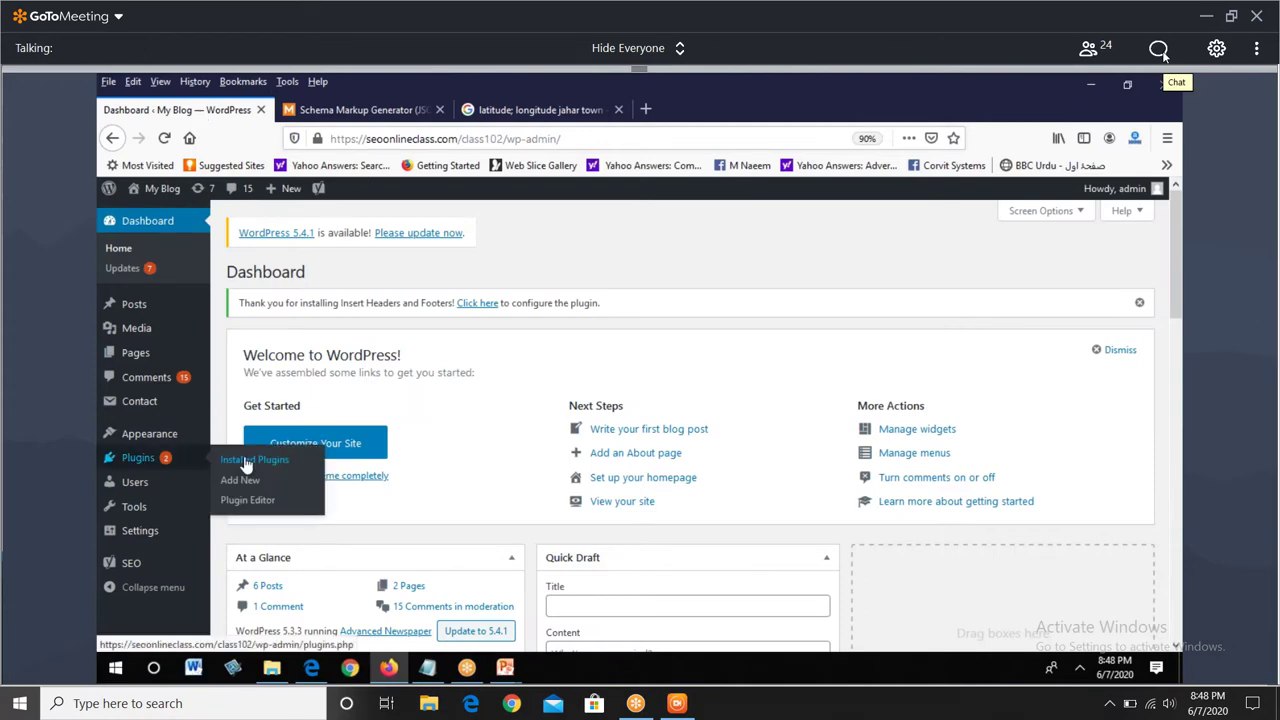
{"action": "left_click", "coordinate": [246, 462]}
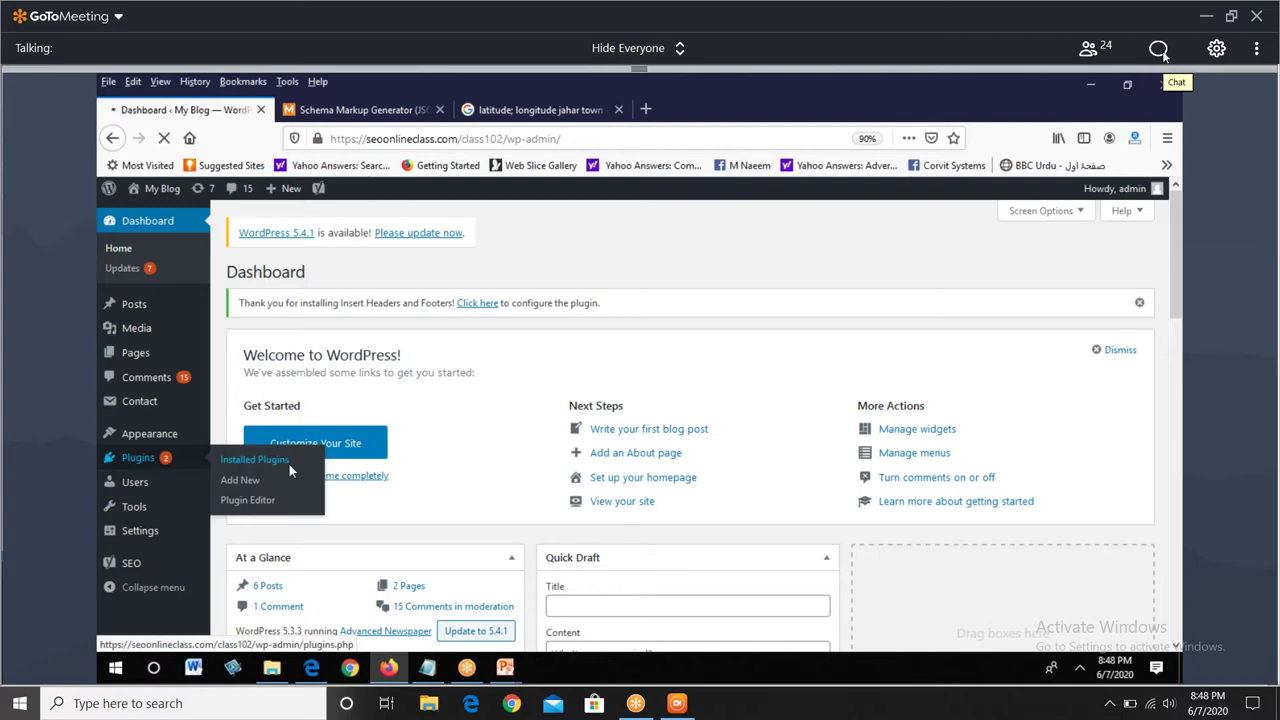
{"action": "scroll", "coordinate": [463, 519], "scroll_direction": "down", "scroll_amount": 5}
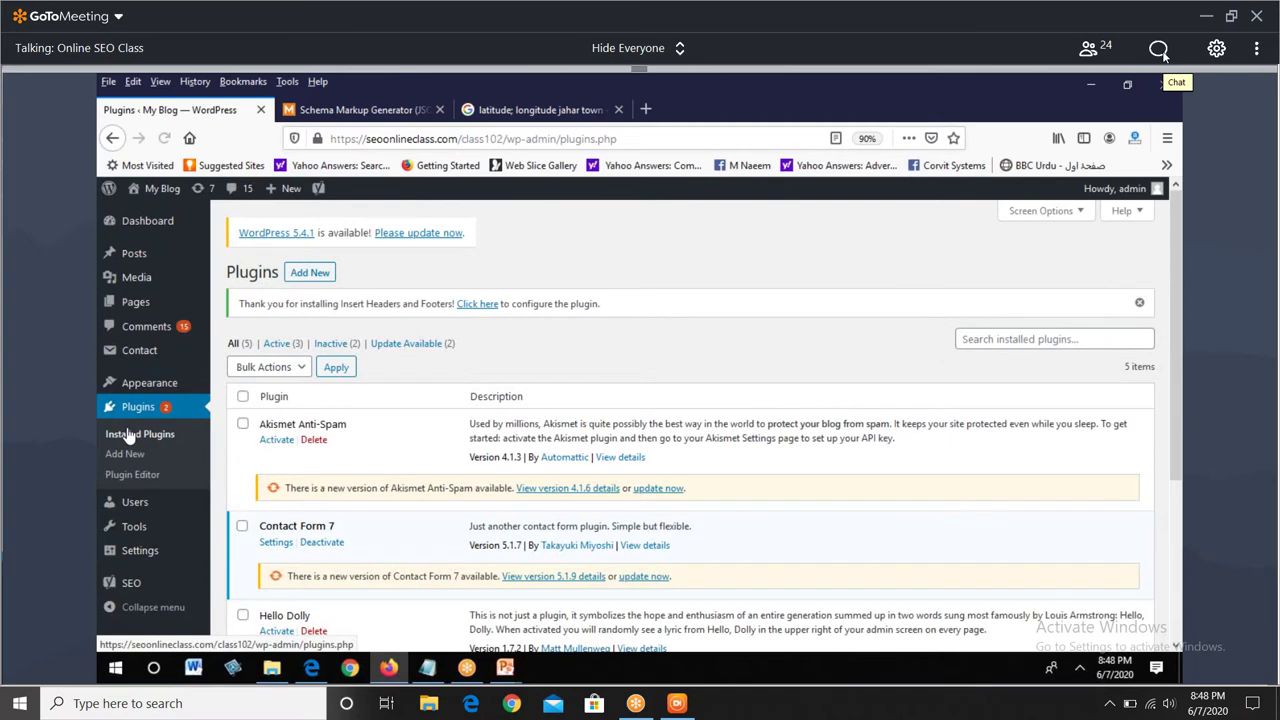
- Open the chat, close it, then reopen it to read the latest message
{"action": "scroll", "coordinate": [389, 483], "scroll_direction": "down", "scroll_amount": 3}
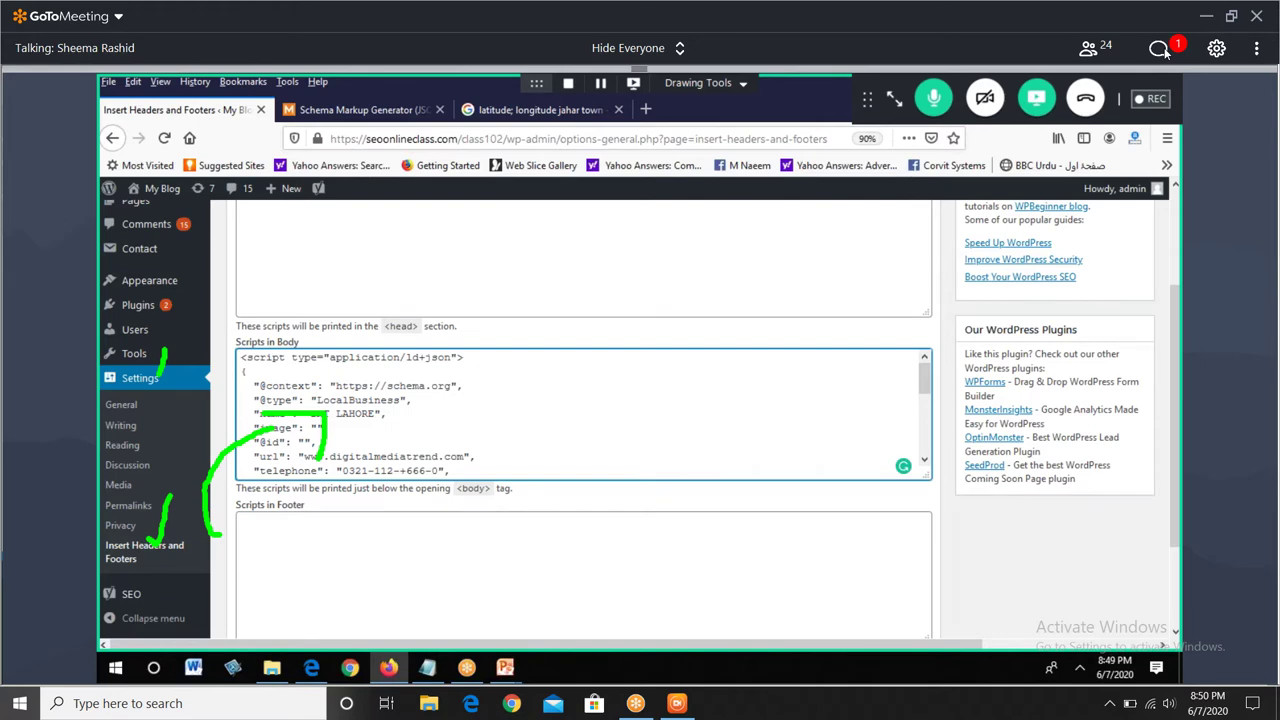
{"action": "left_click", "coordinate": [1159, 49]}
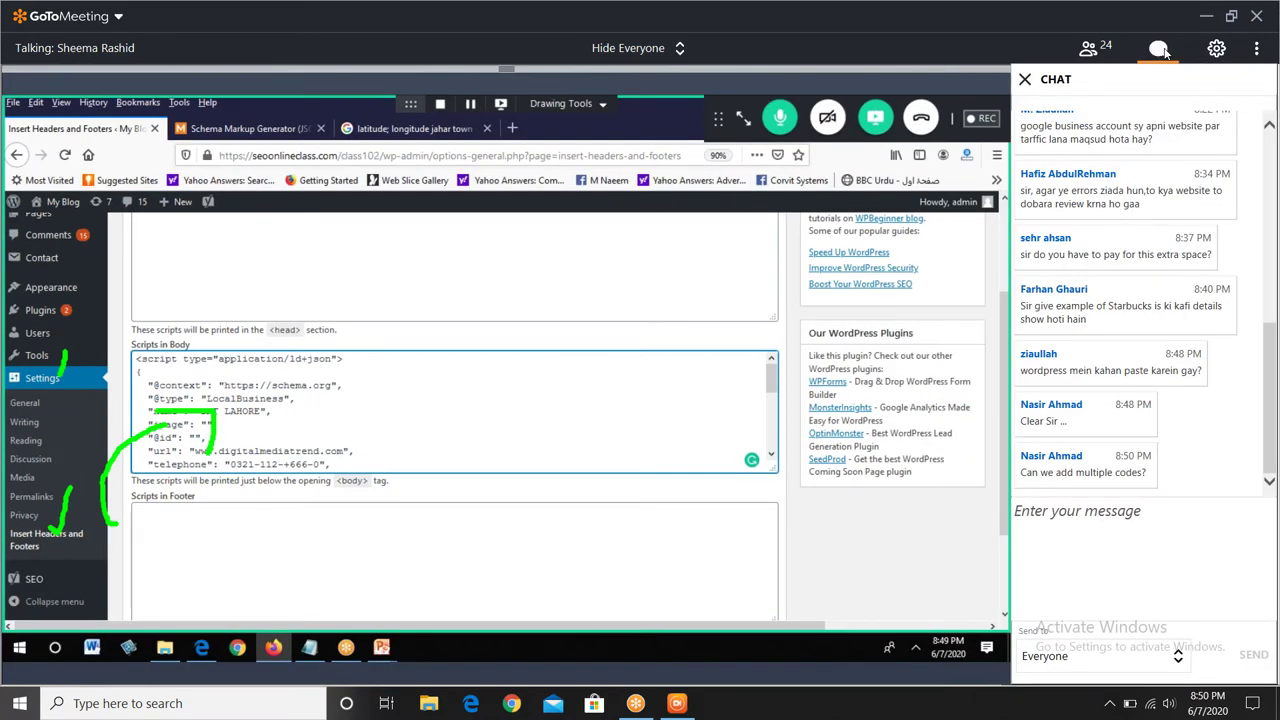
{"action": "left_click", "coordinate": [1162, 50]}
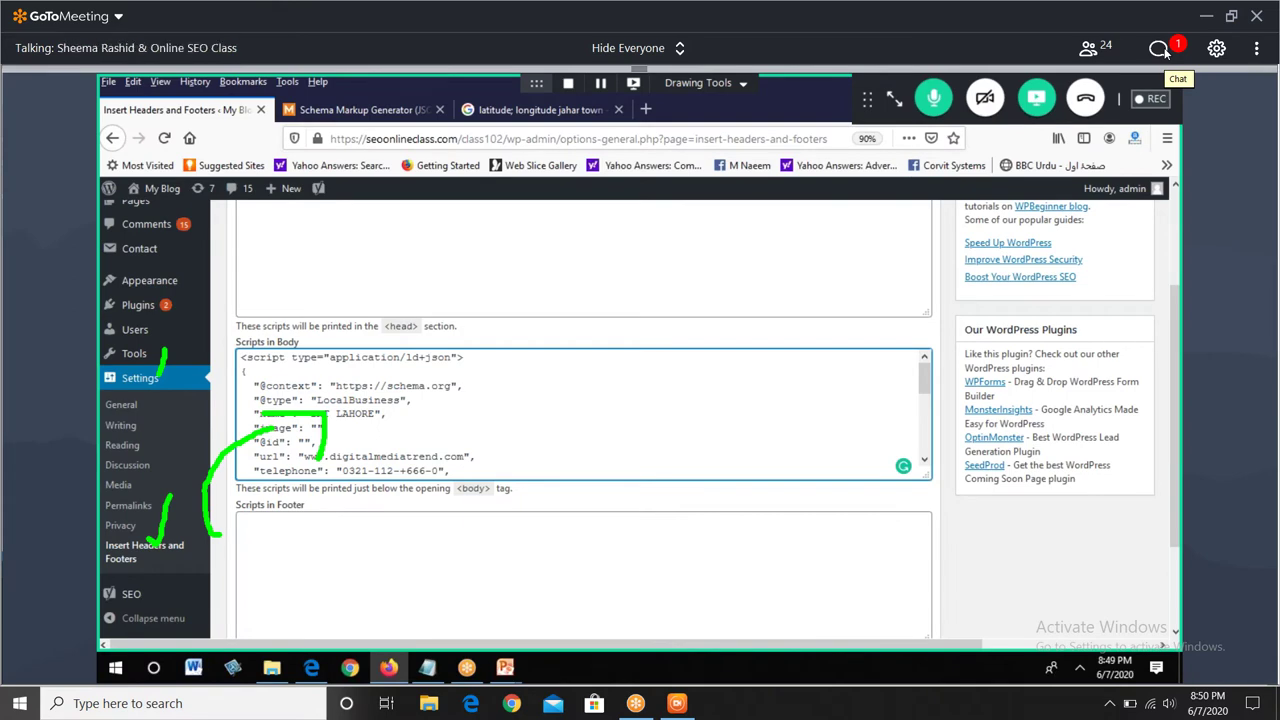
{"action": "left_click", "coordinate": [1160, 50]}
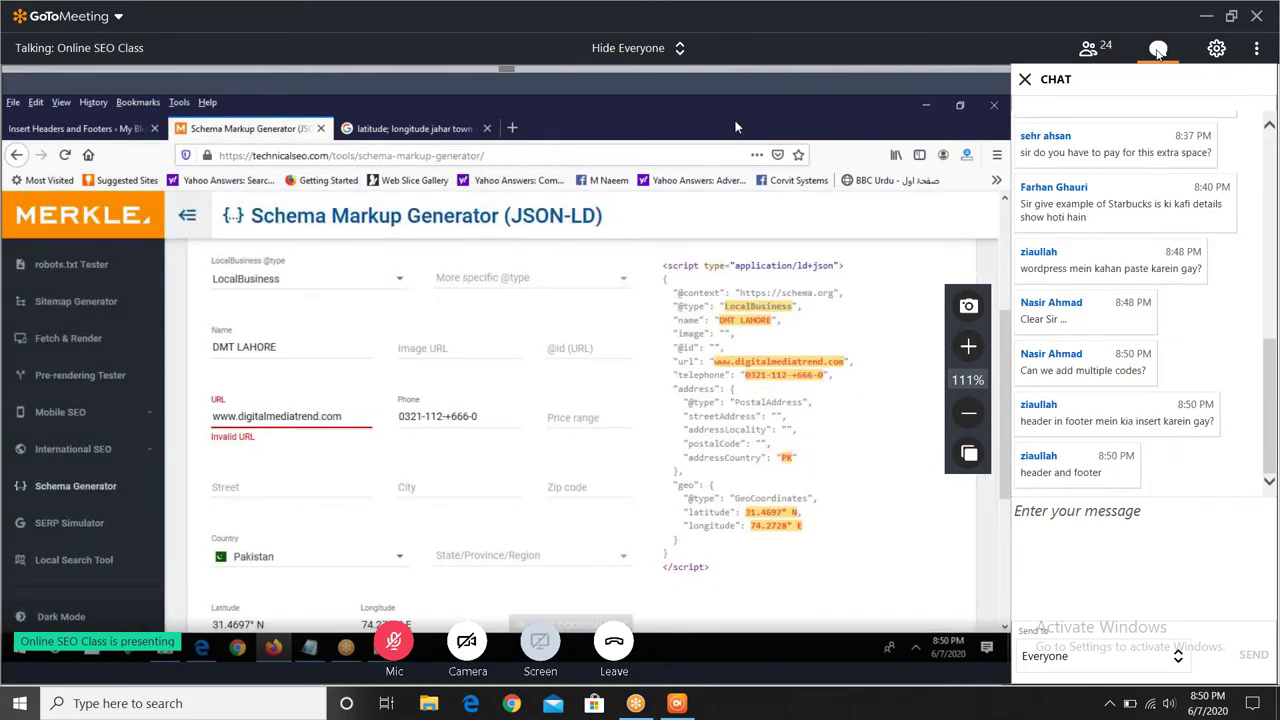
- Close the chat panel with the Chat icon in the top bar
{"action": "left_click", "coordinate": [1158, 50]}
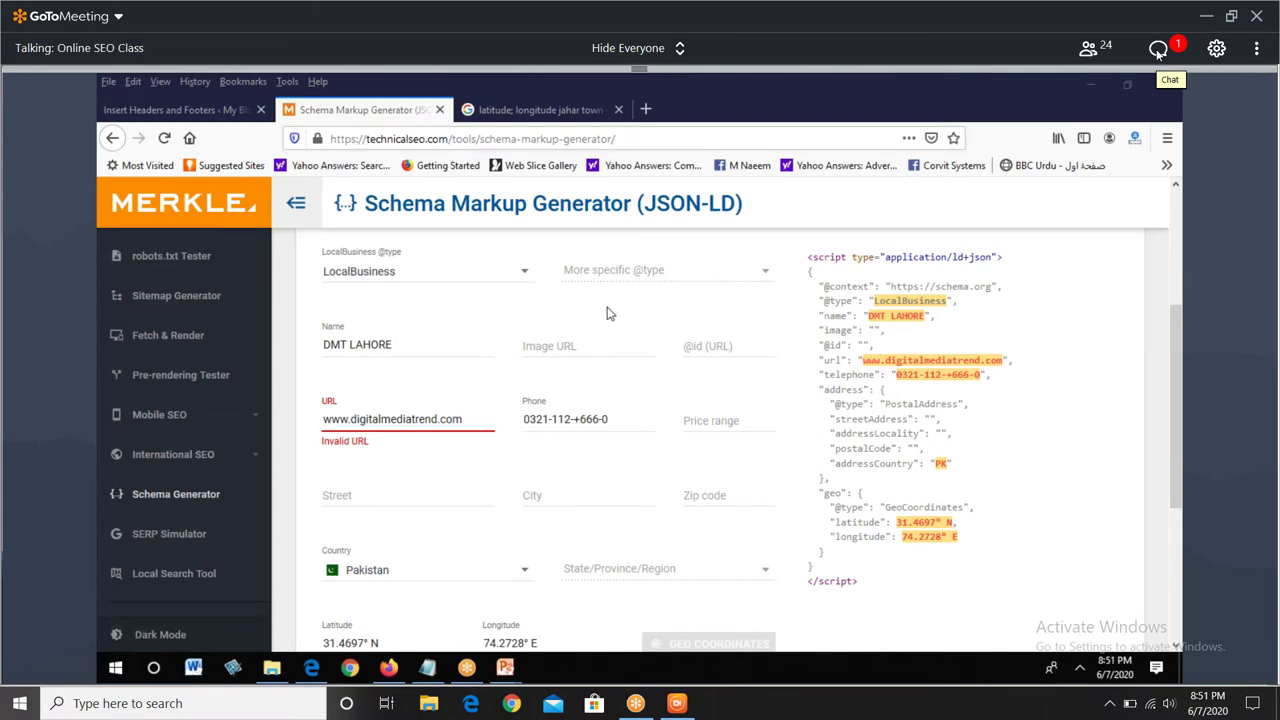
{"action": "left_click", "coordinate": [1158, 50]}
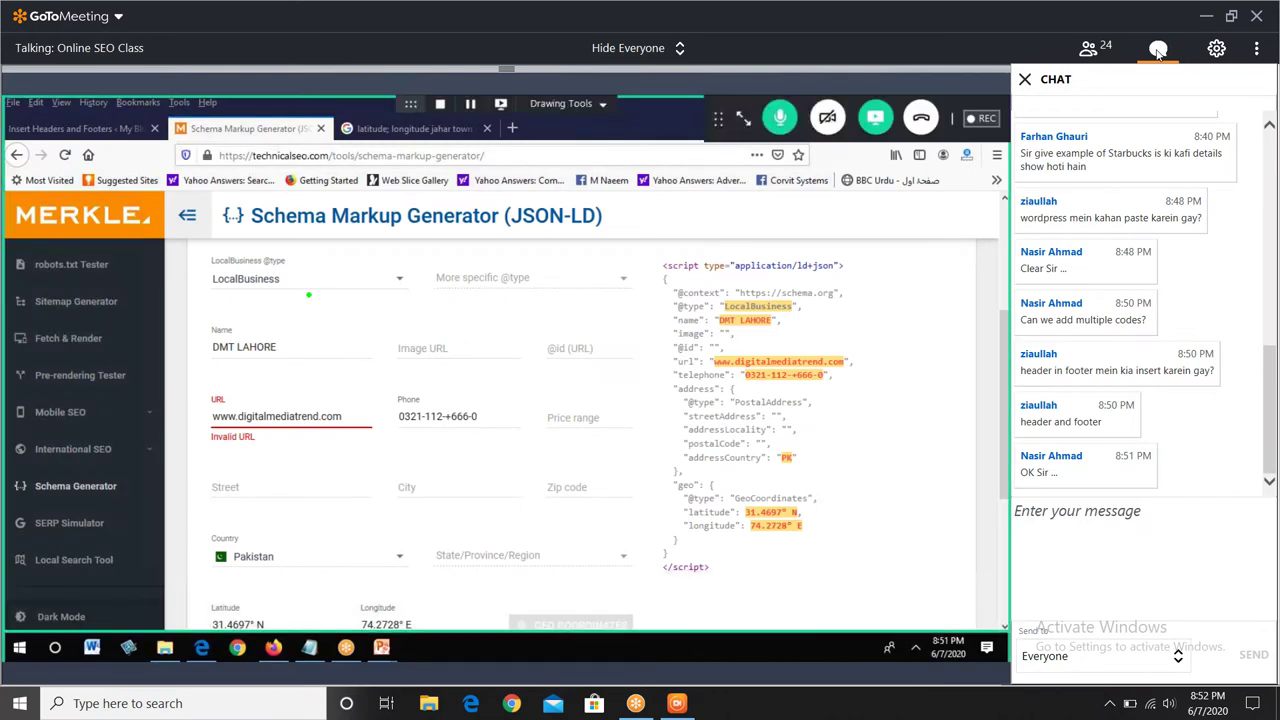
{"action": "left_click", "coordinate": [1158, 50]}
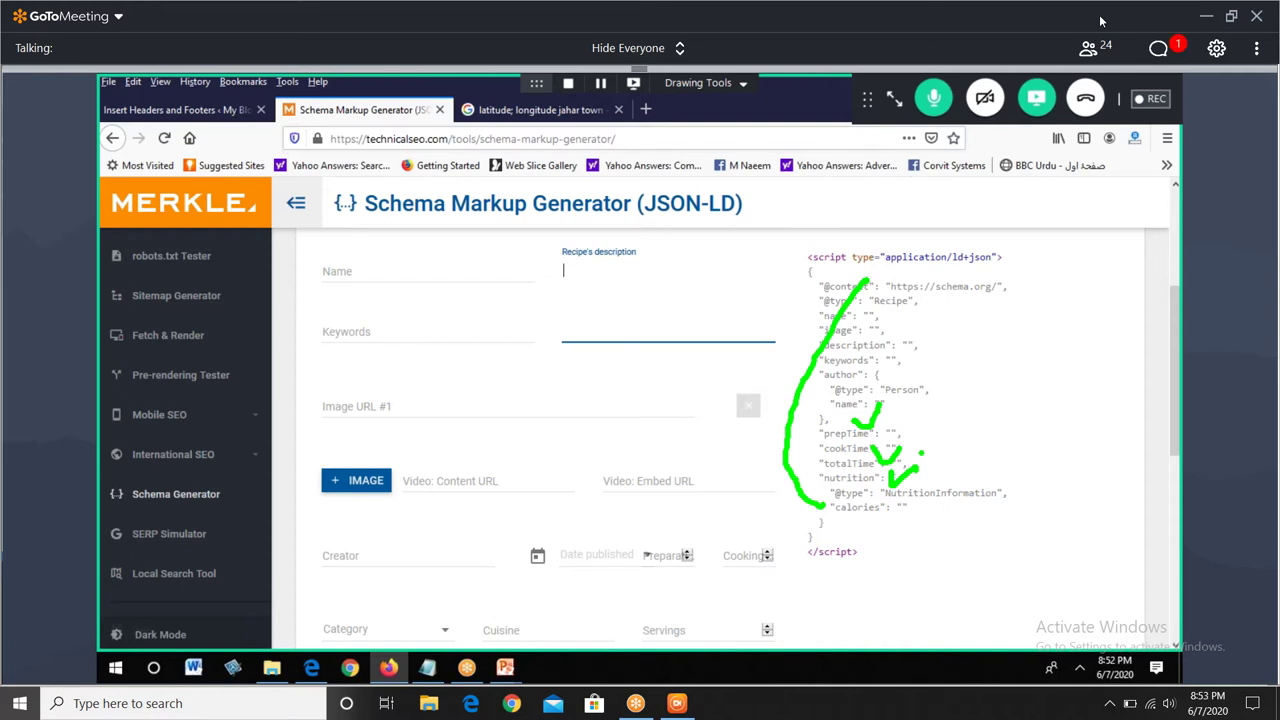
{"action": "left_click", "coordinate": [1158, 49]}
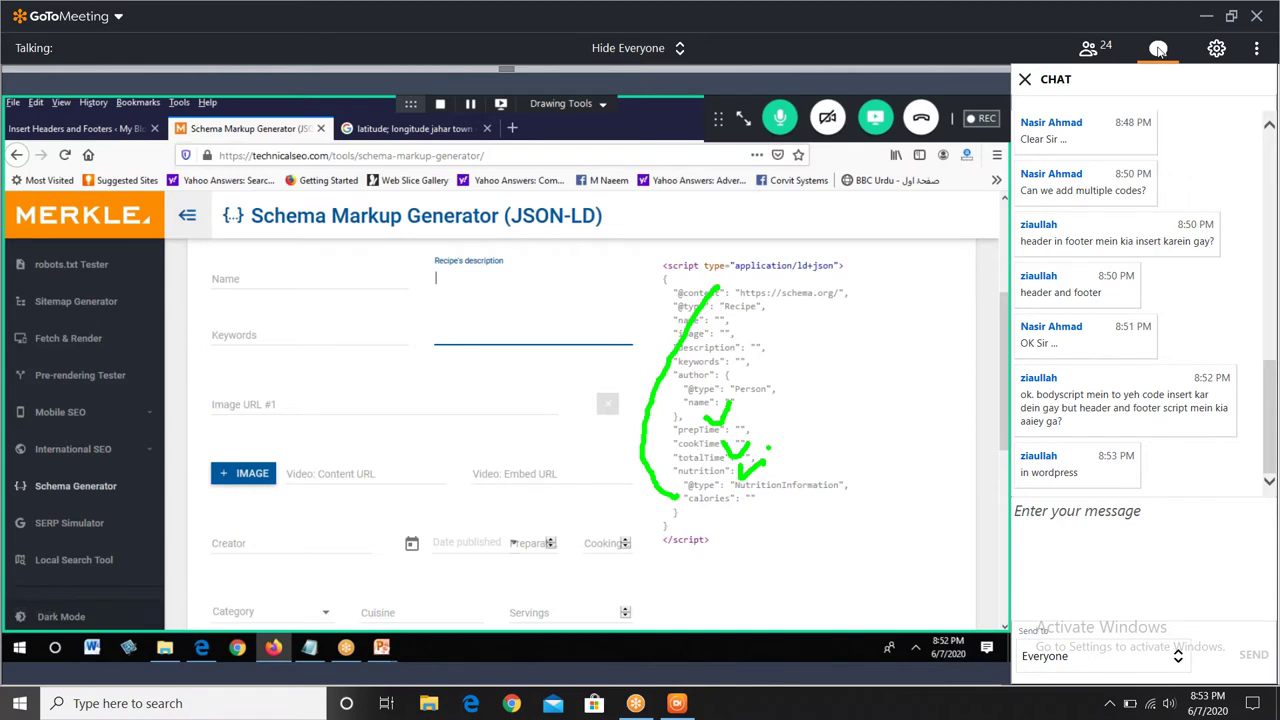
{"action": "left_click", "coordinate": [1158, 49]}
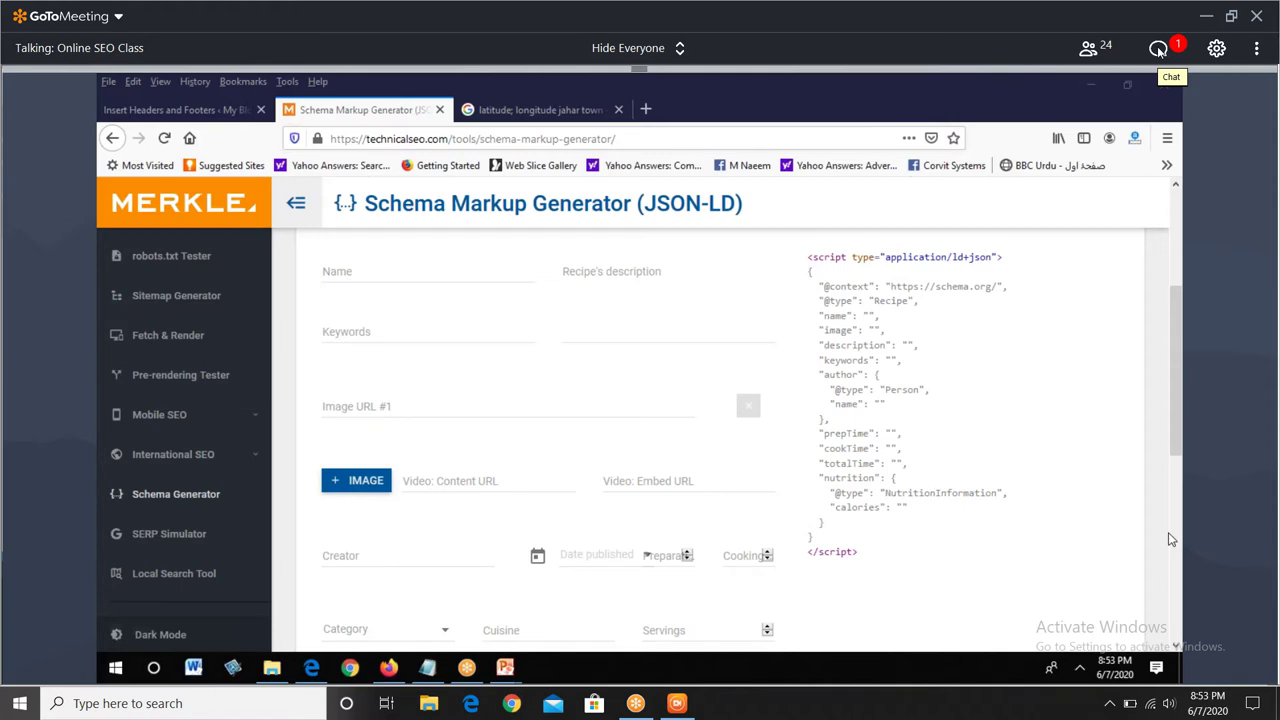
{"action": "left_click", "coordinate": [1158, 48]}
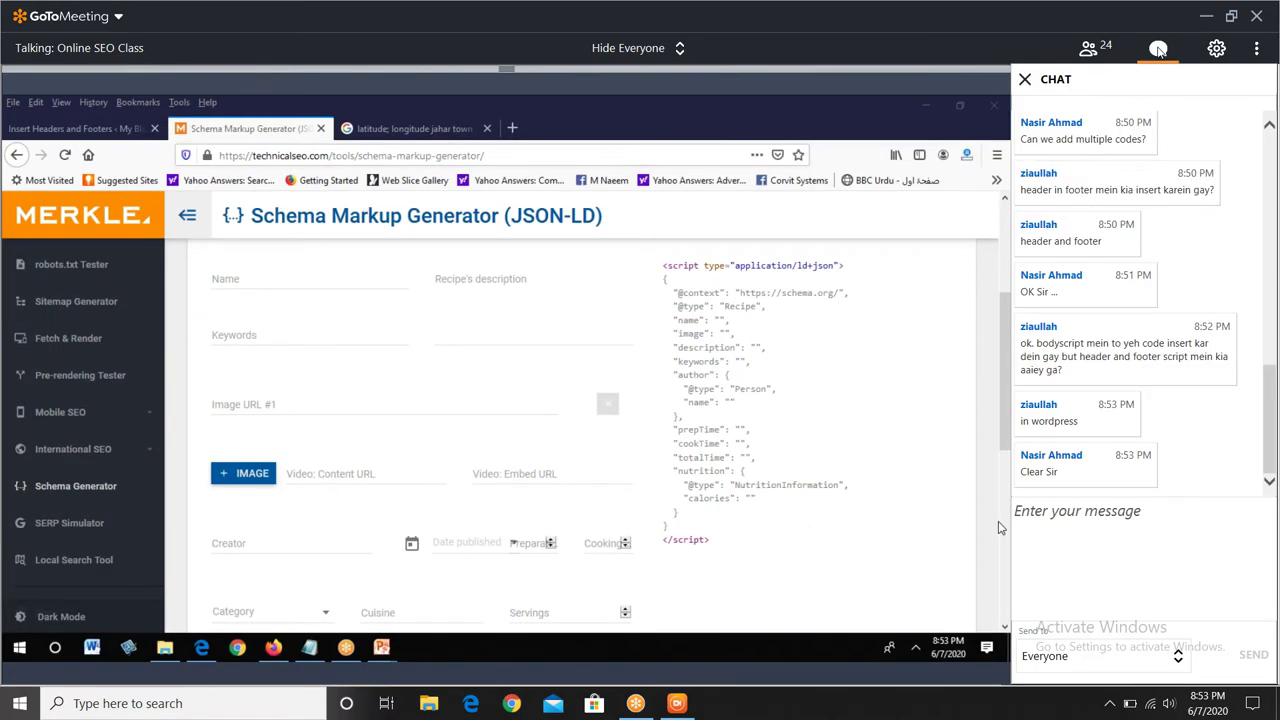
{"action": "left_click", "coordinate": [1158, 48]}
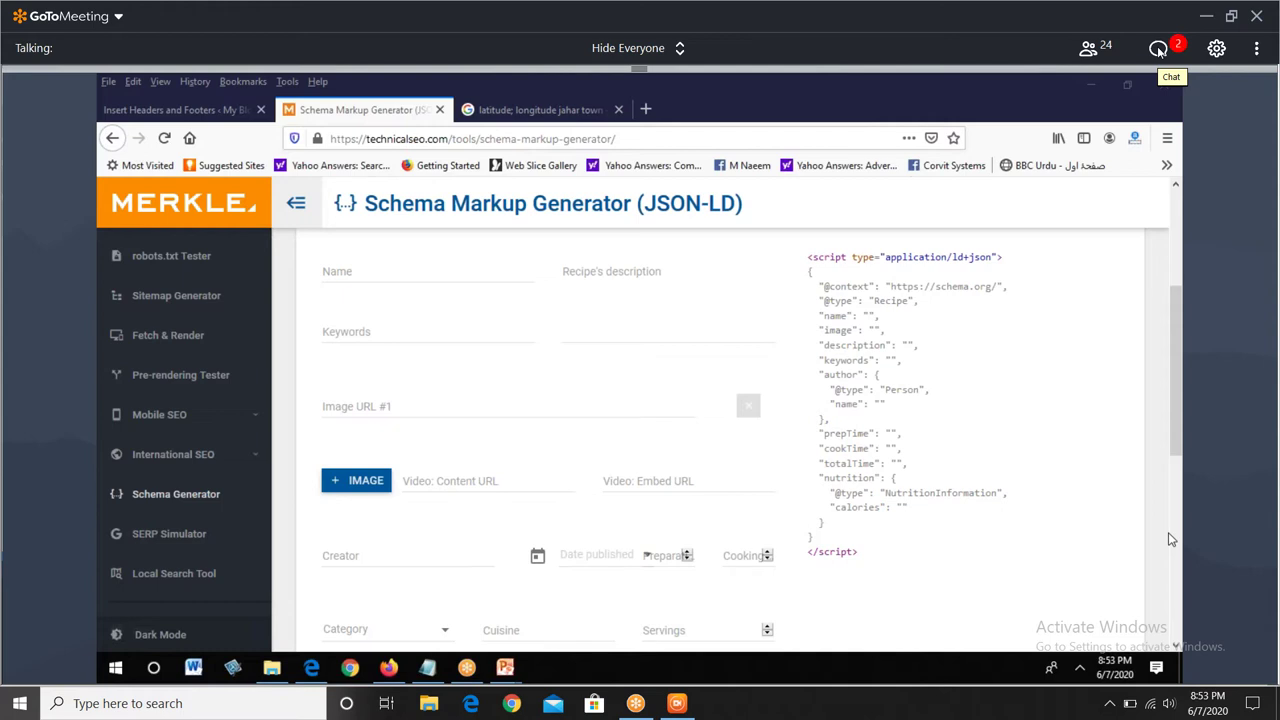
{"action": "left_click", "coordinate": [1158, 49]}
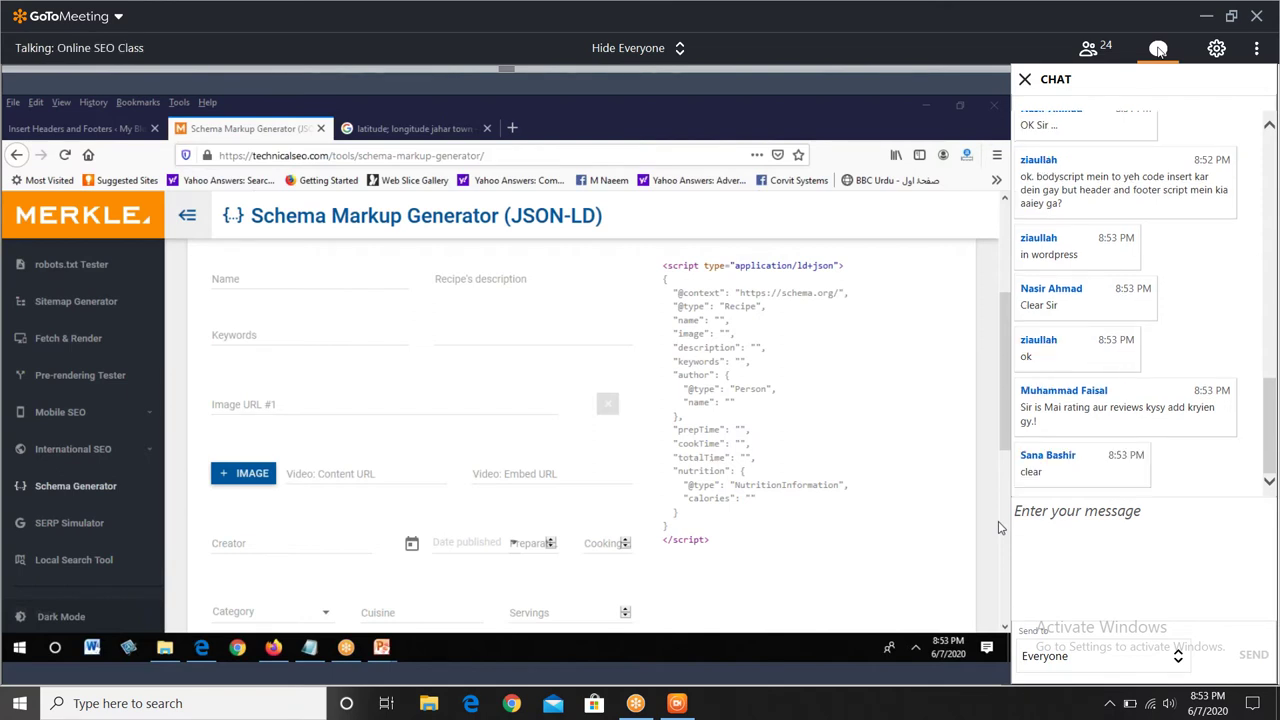
{"action": "left_click", "coordinate": [1158, 49]}
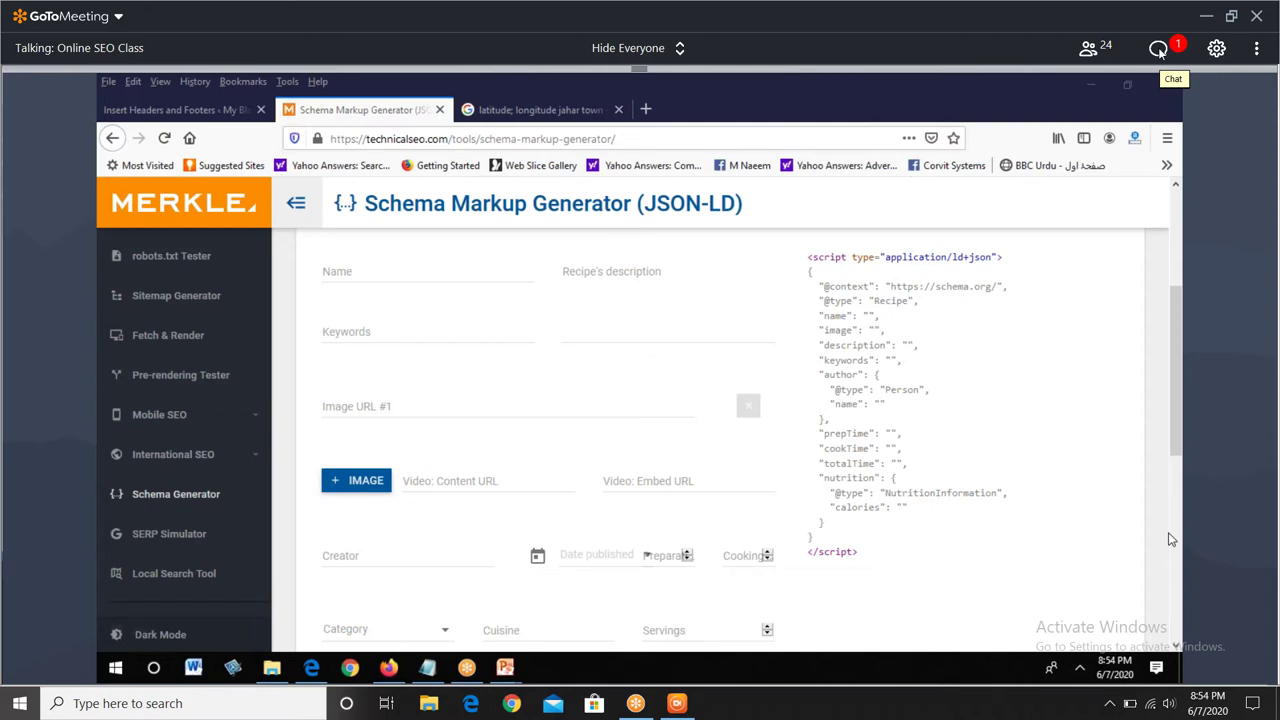
- Toggle the chat panel several times, finally leaving it open on the right
{"action": "left_click", "coordinate": [1159, 49]}
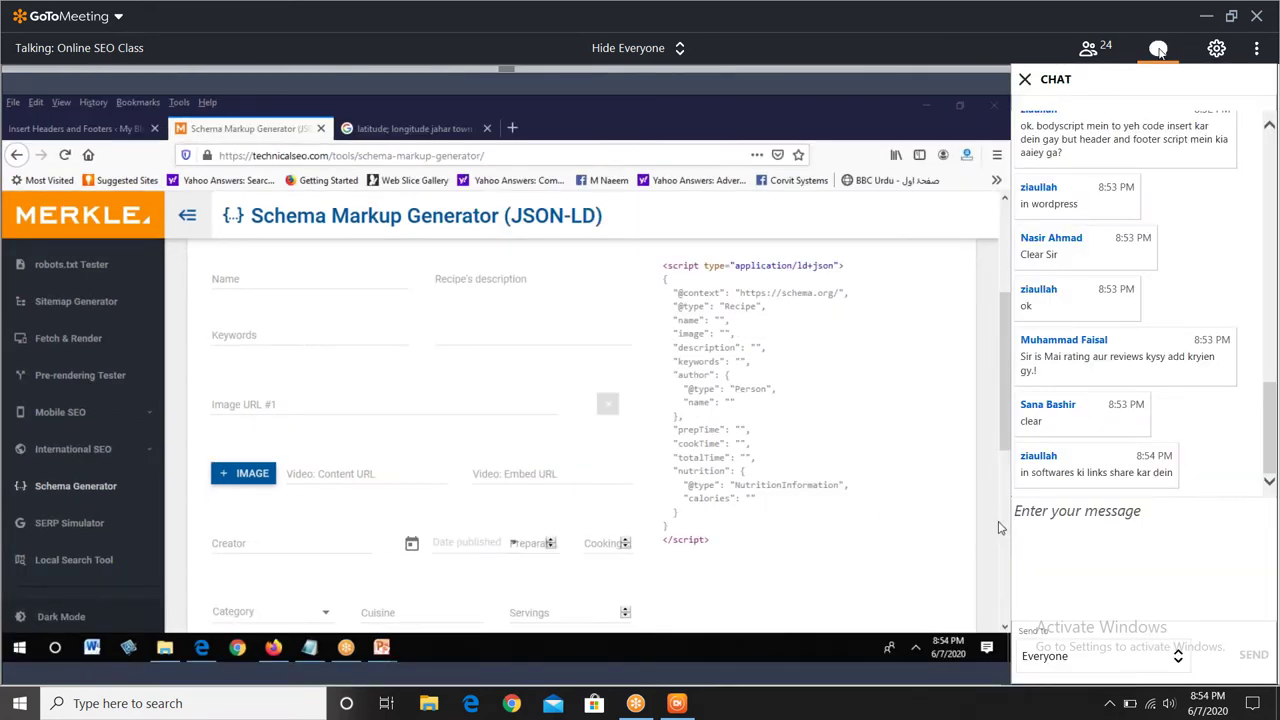
{"action": "left_click", "coordinate": [1159, 49]}
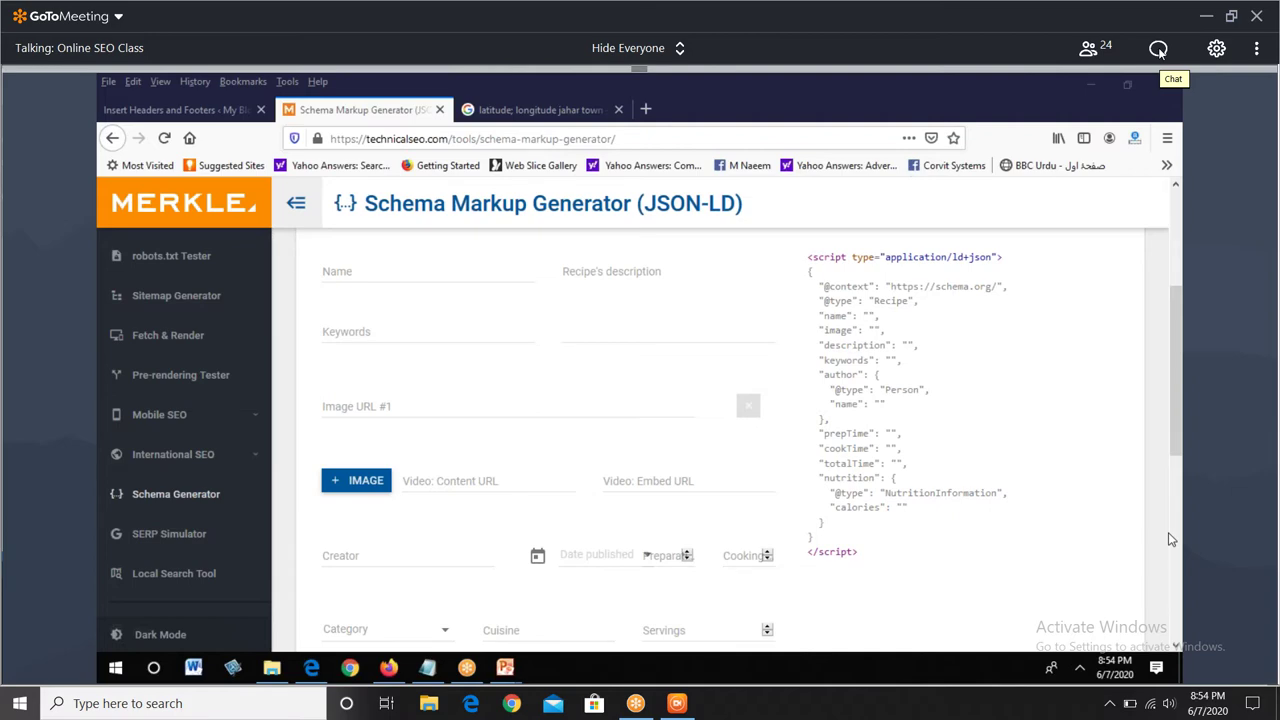
{"action": "left_click", "coordinate": [1159, 49]}
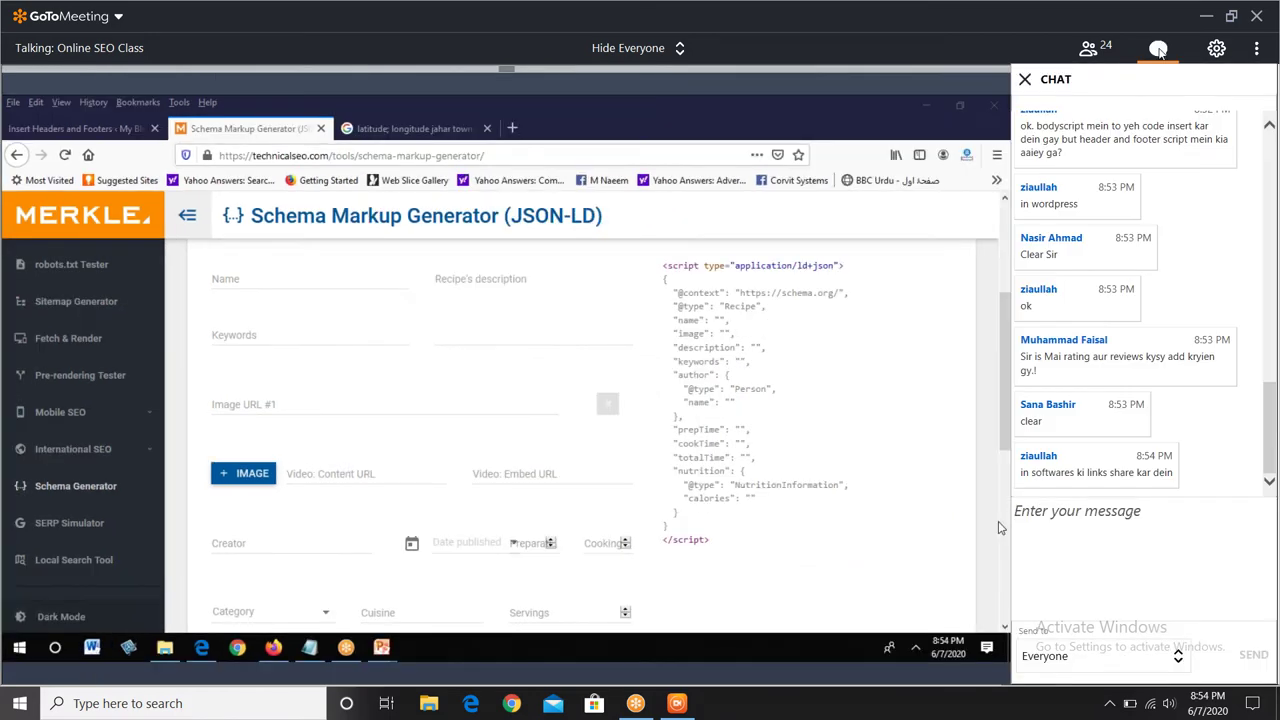
{"action": "left_click", "coordinate": [1159, 49]}
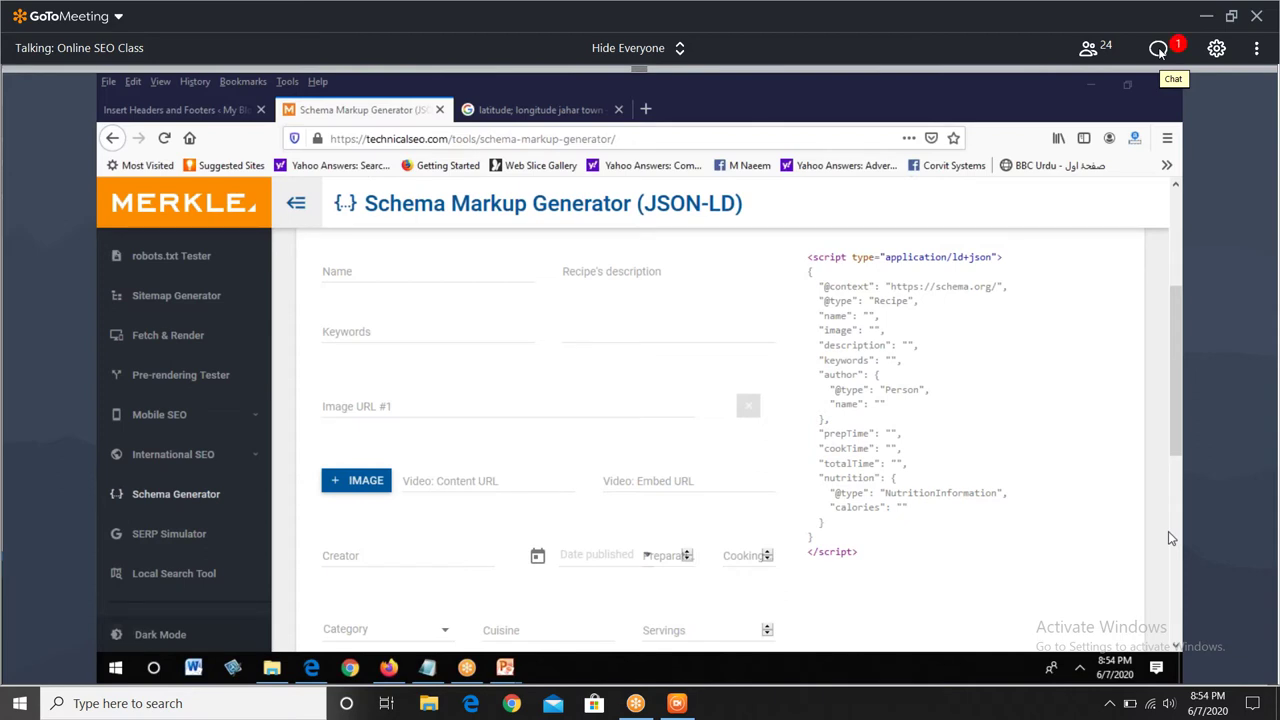
{"action": "left_click", "coordinate": [1159, 49]}
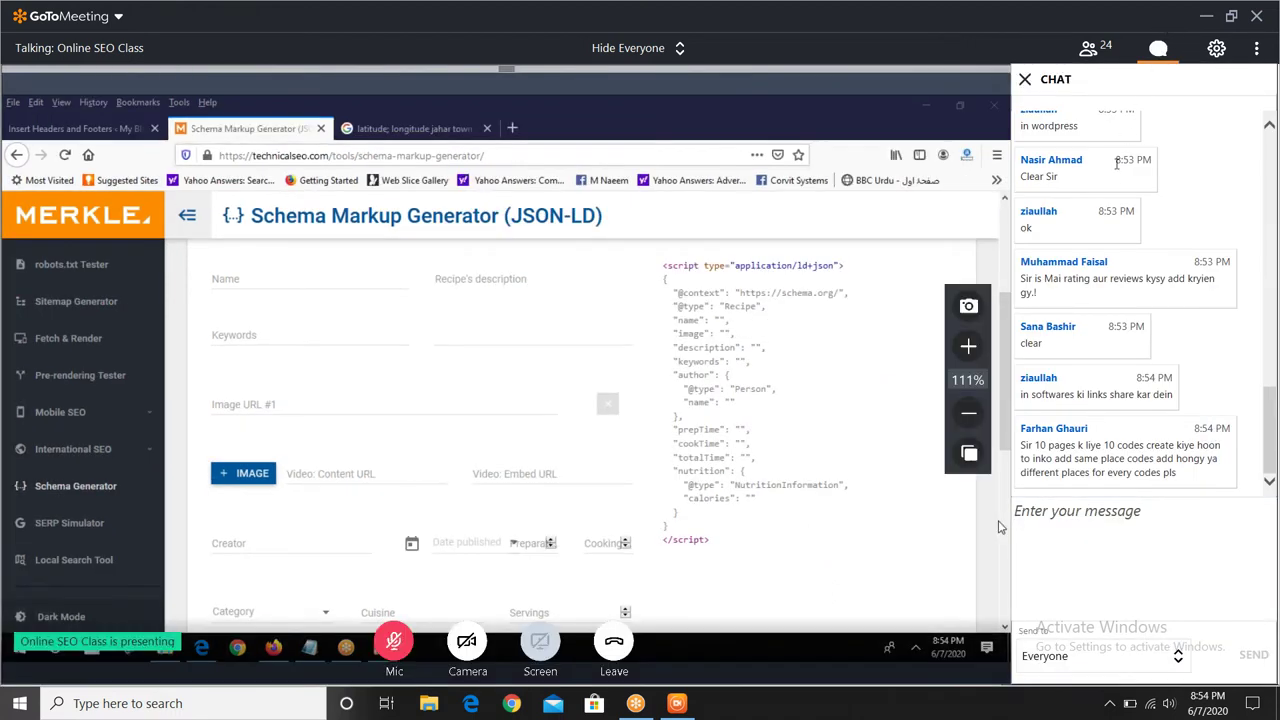
{"action": "left_click", "coordinate": [1161, 50]}
{"action": "left_click", "coordinate": [1160, 49]}
- Close the chat panel with the Chat icon in the top bar
{"action": "left_click", "coordinate": [1161, 49]}
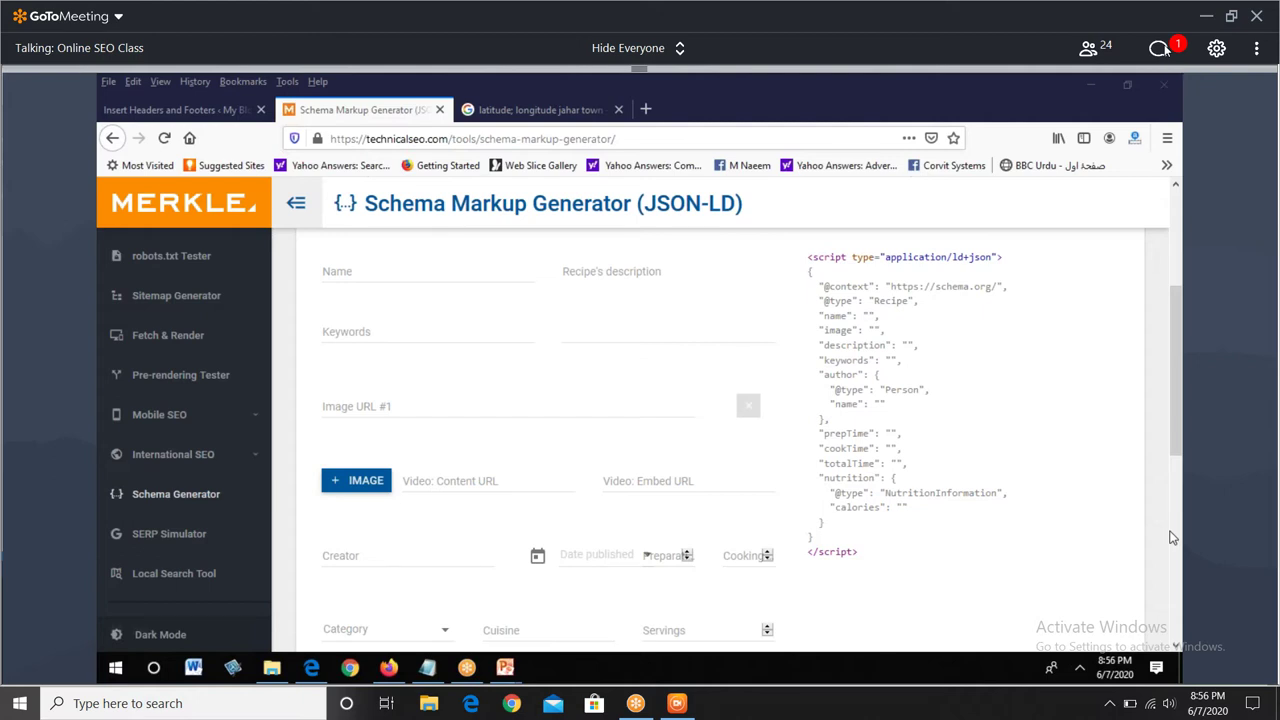
{"action": "left_click", "coordinate": [1160, 48]}
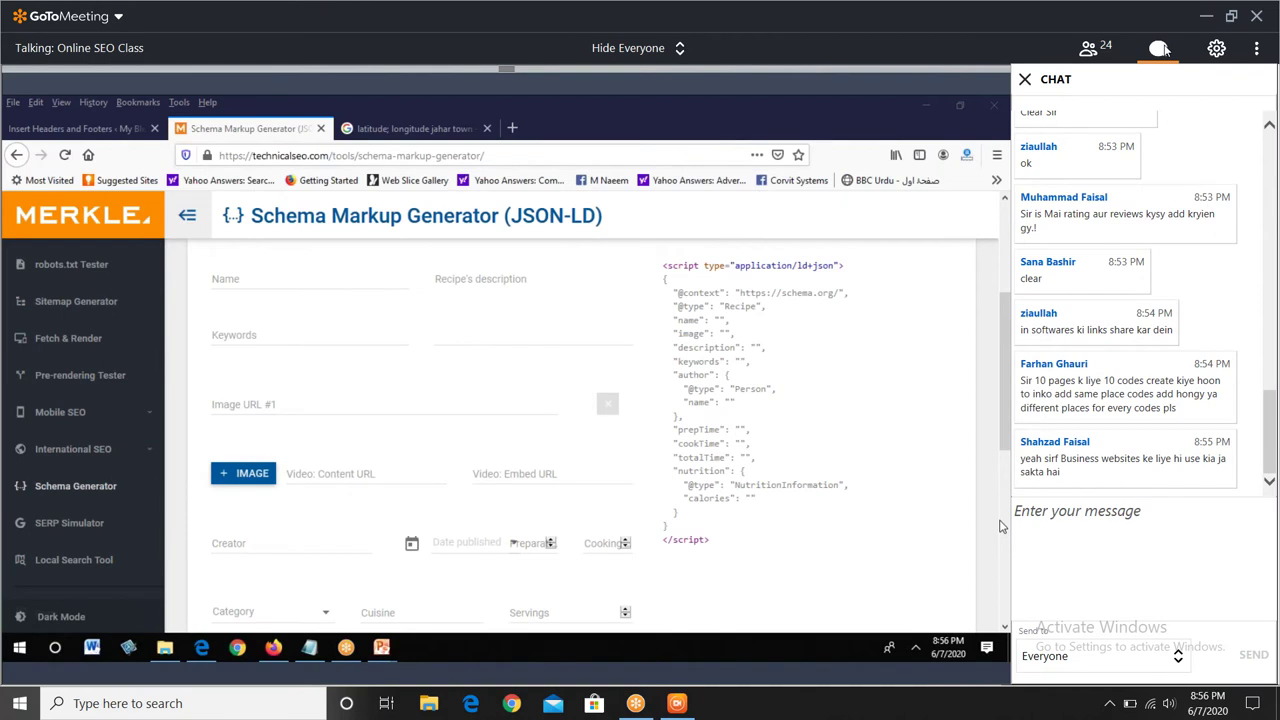
{"action": "left_click", "coordinate": [1160, 48]}
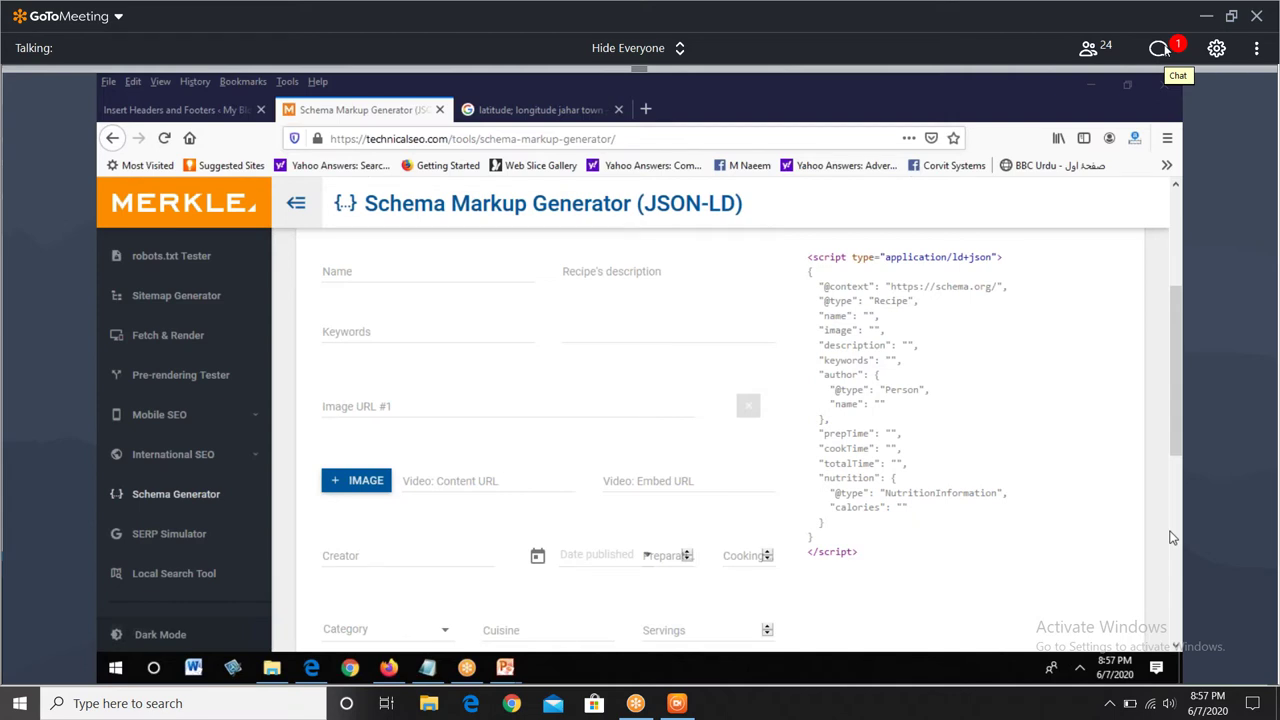
- Open and close the chat twice to read the new messages
{"action": "left_click", "coordinate": [1159, 48]}
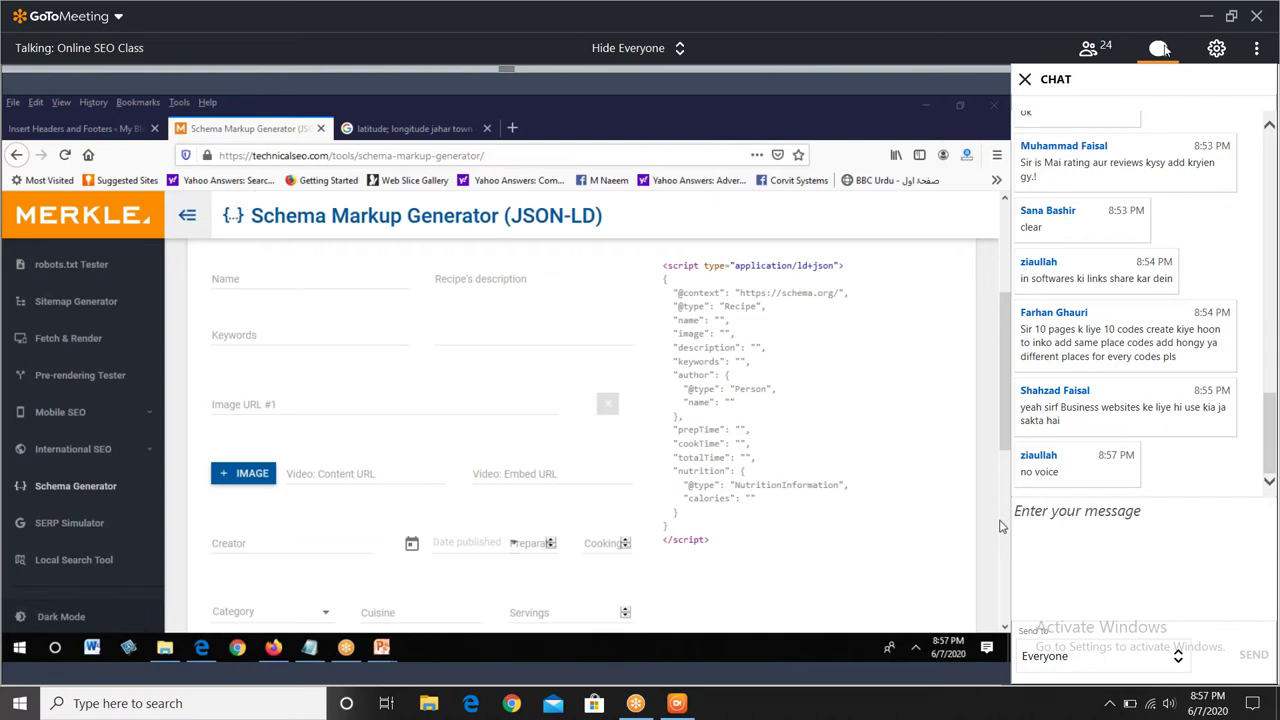
{"action": "left_click", "coordinate": [1160, 48]}
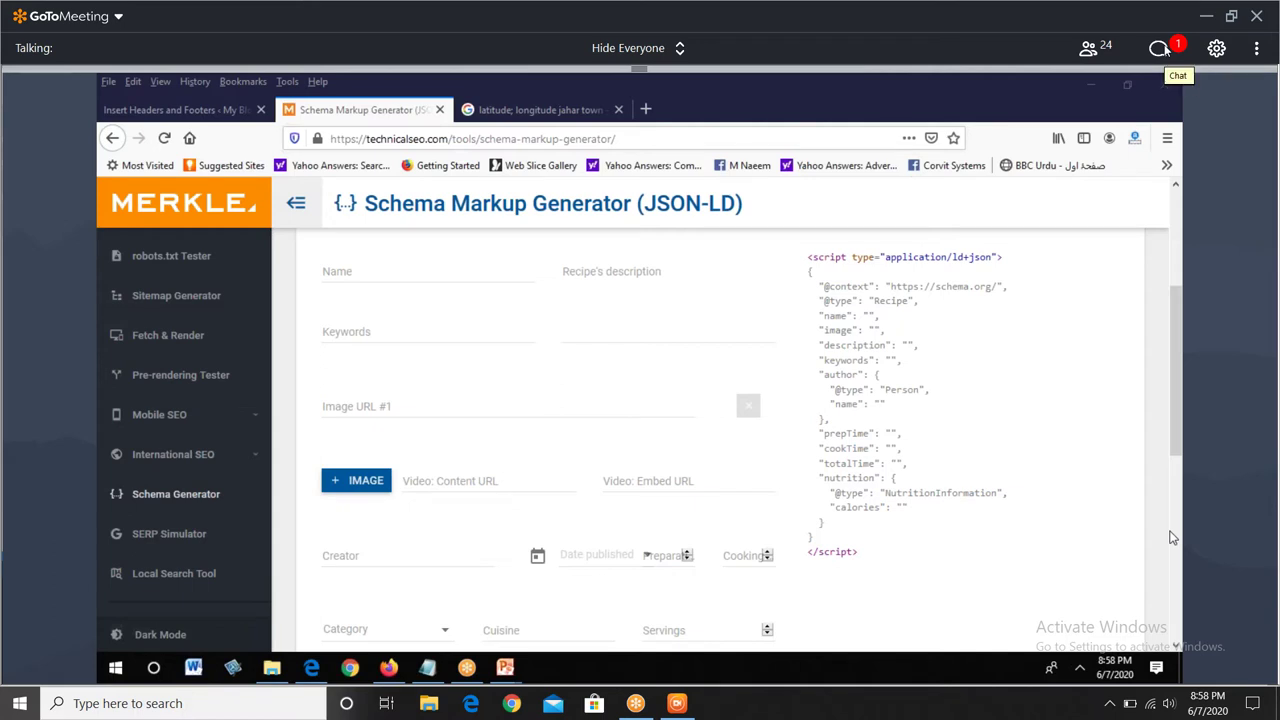
{"action": "left_click", "coordinate": [1160, 48]}
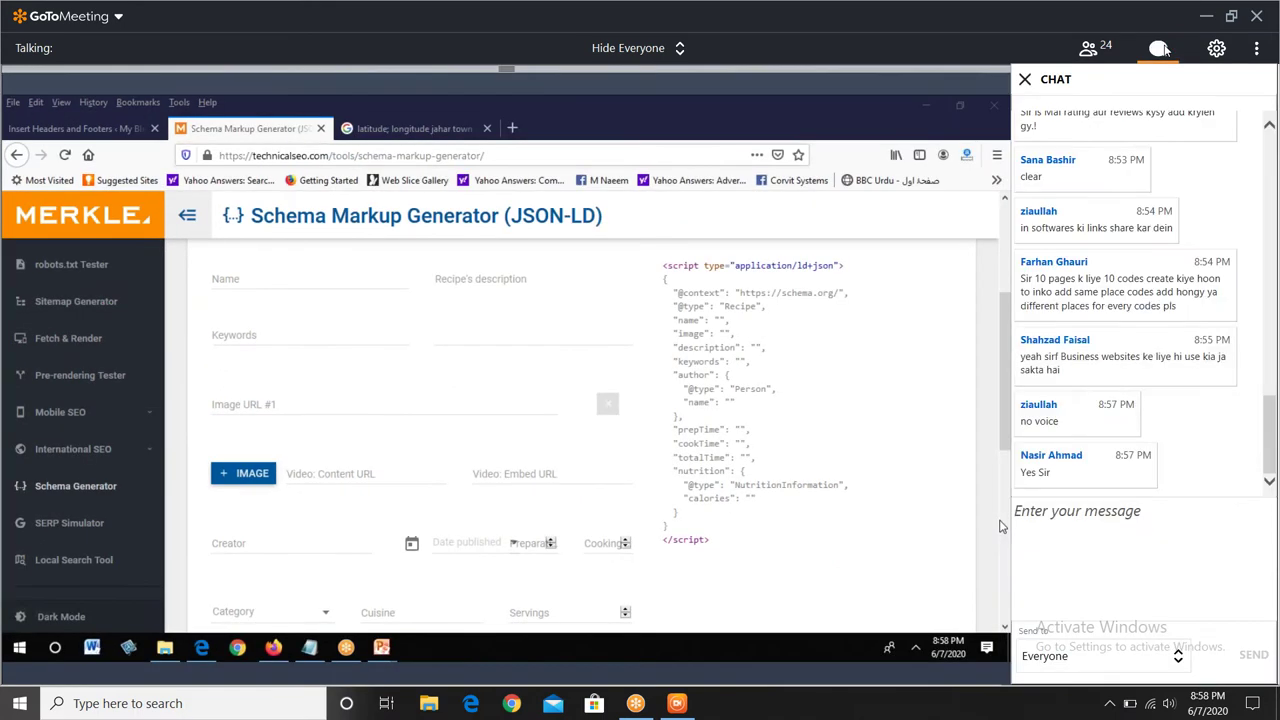
{"action": "left_click", "coordinate": [1160, 48]}
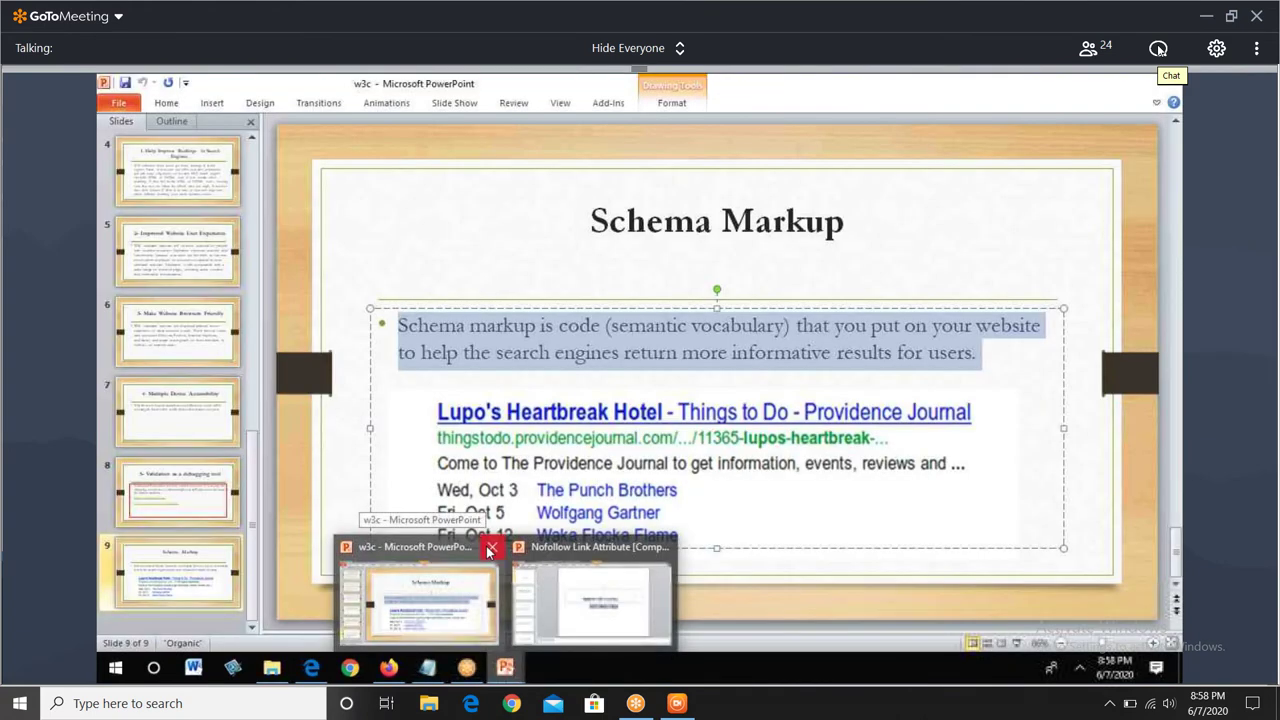
- Close the w3c presentation and bring the Firefox Schema Markup Generator back to the front
{"action": "left_click", "coordinate": [490, 549]}
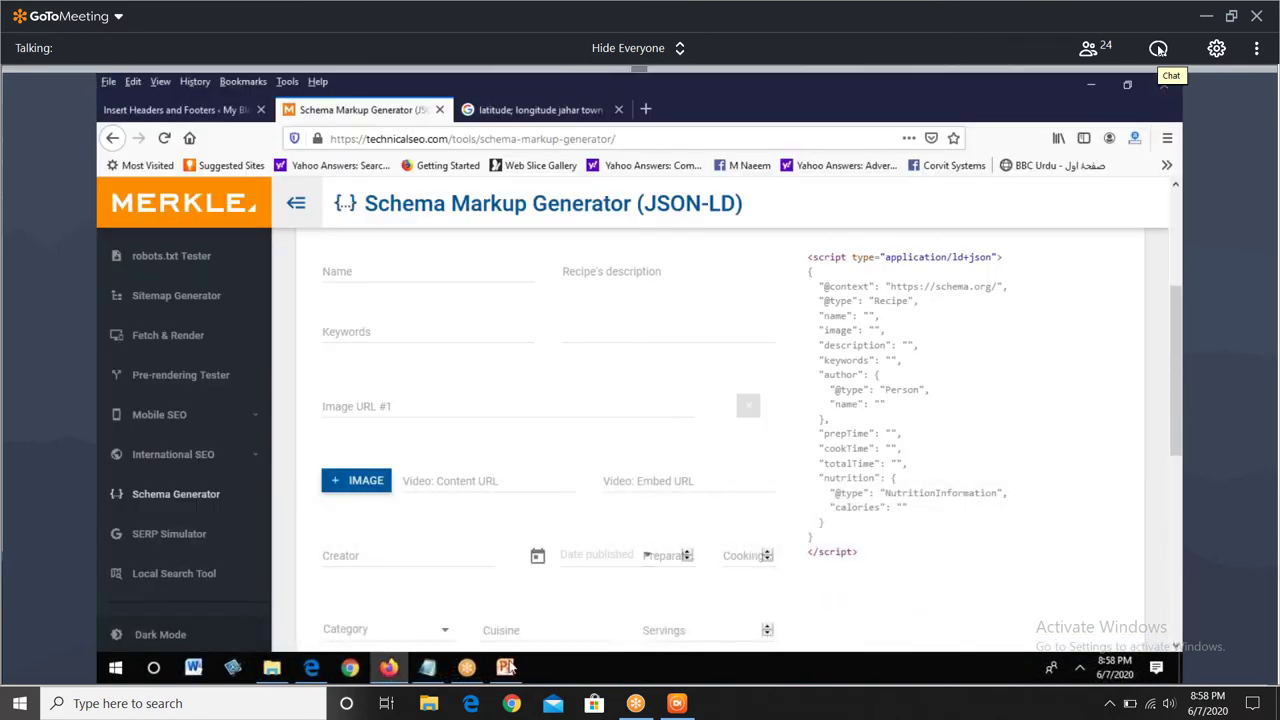
{"action": "left_click", "coordinate": [508, 665]}
{"action": "left_click", "coordinate": [606, 510]}
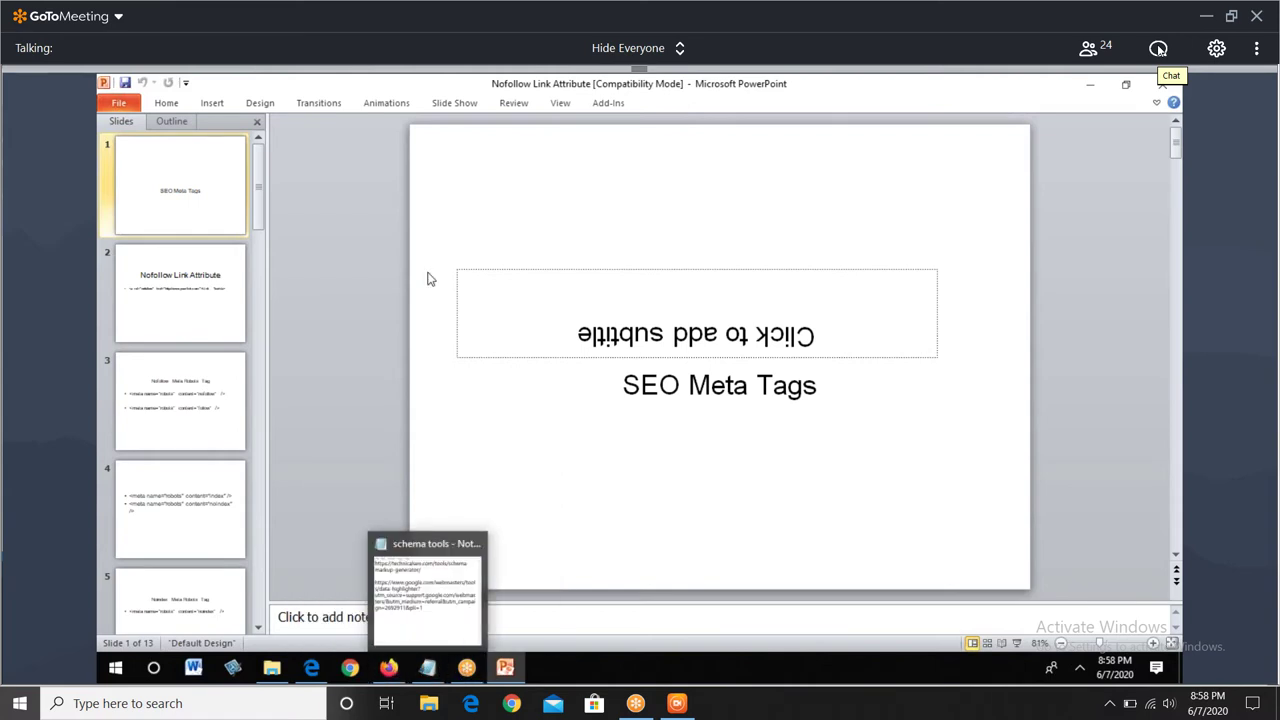
{"action": "left_click", "coordinate": [388, 667]}
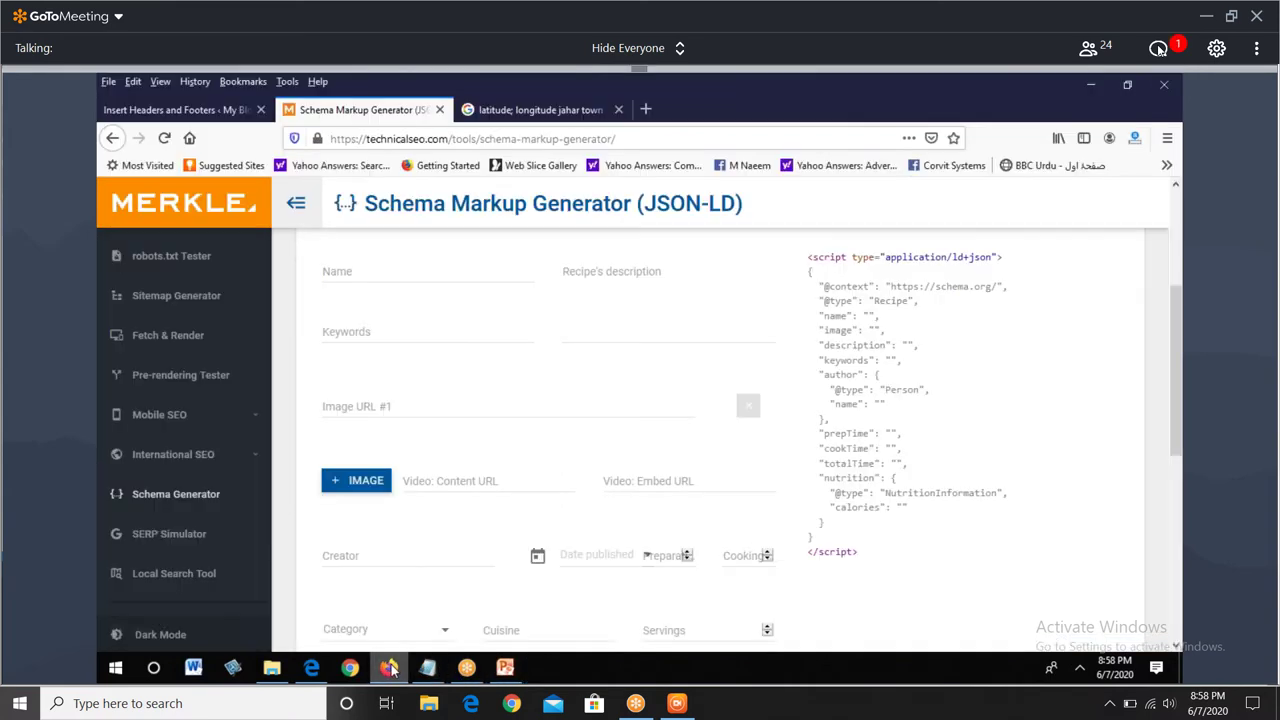
{"action": "left_click", "coordinate": [196, 257]}
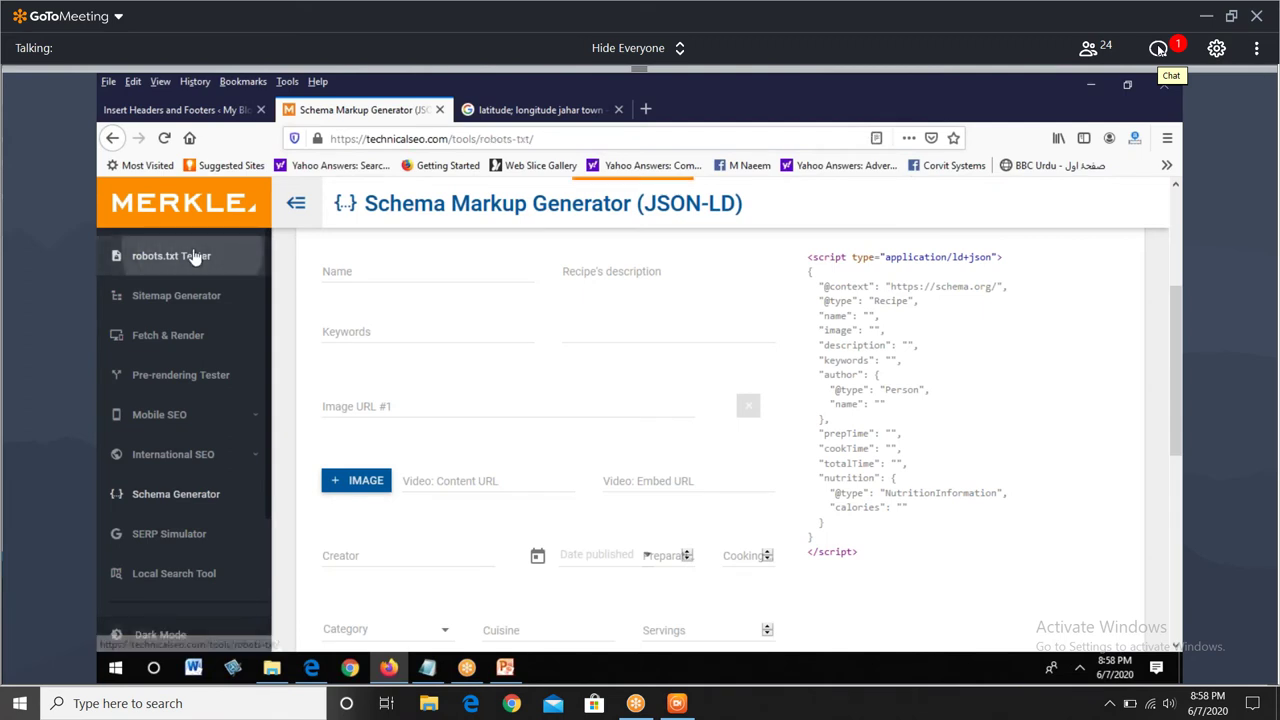
{"action": "left_click", "coordinate": [1158, 48]}
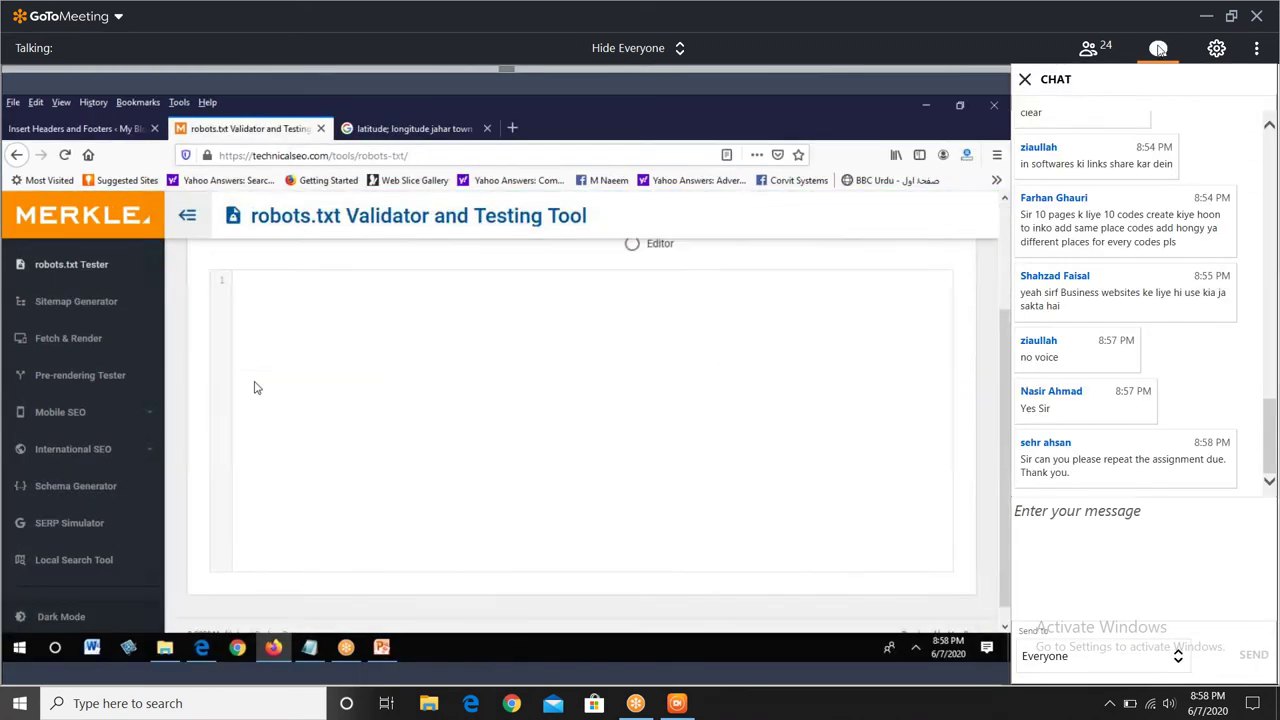
{"action": "left_click", "coordinate": [255, 371]}
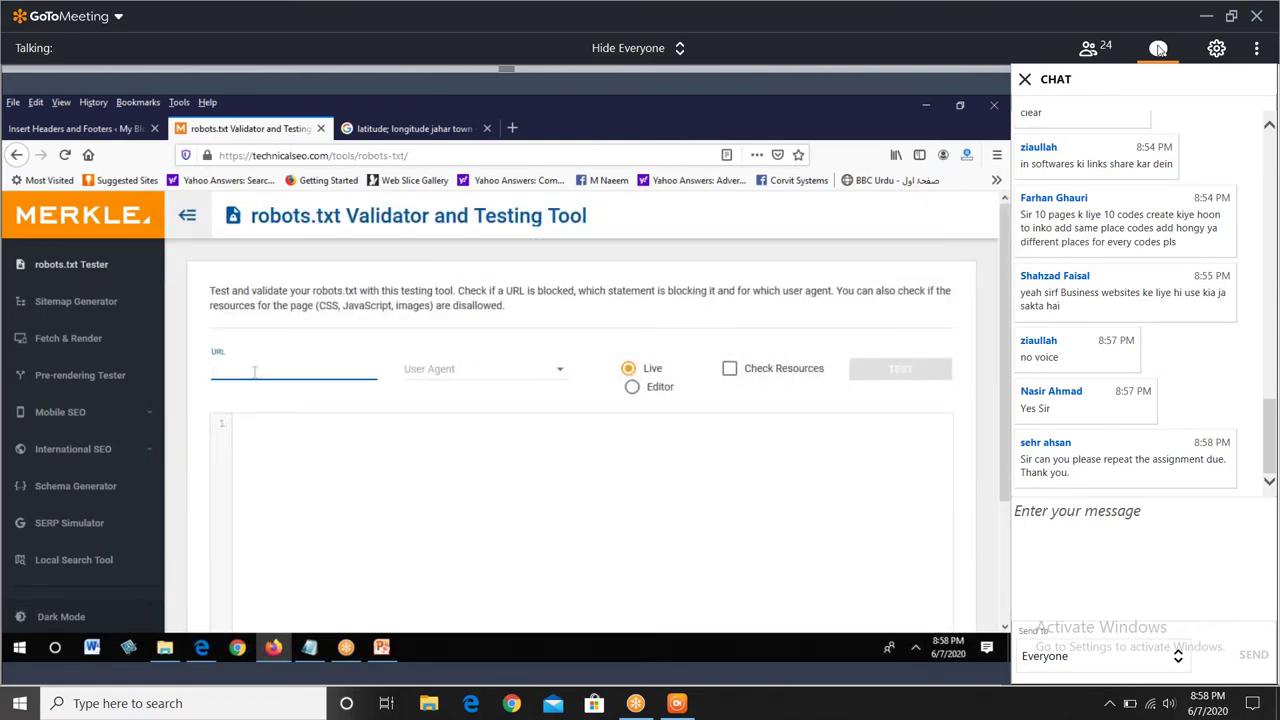
{"action": "type", "text": "www"}
{"action": "left_click", "coordinate": [1158, 48]}
{"action": "type", "text": ".avc"}
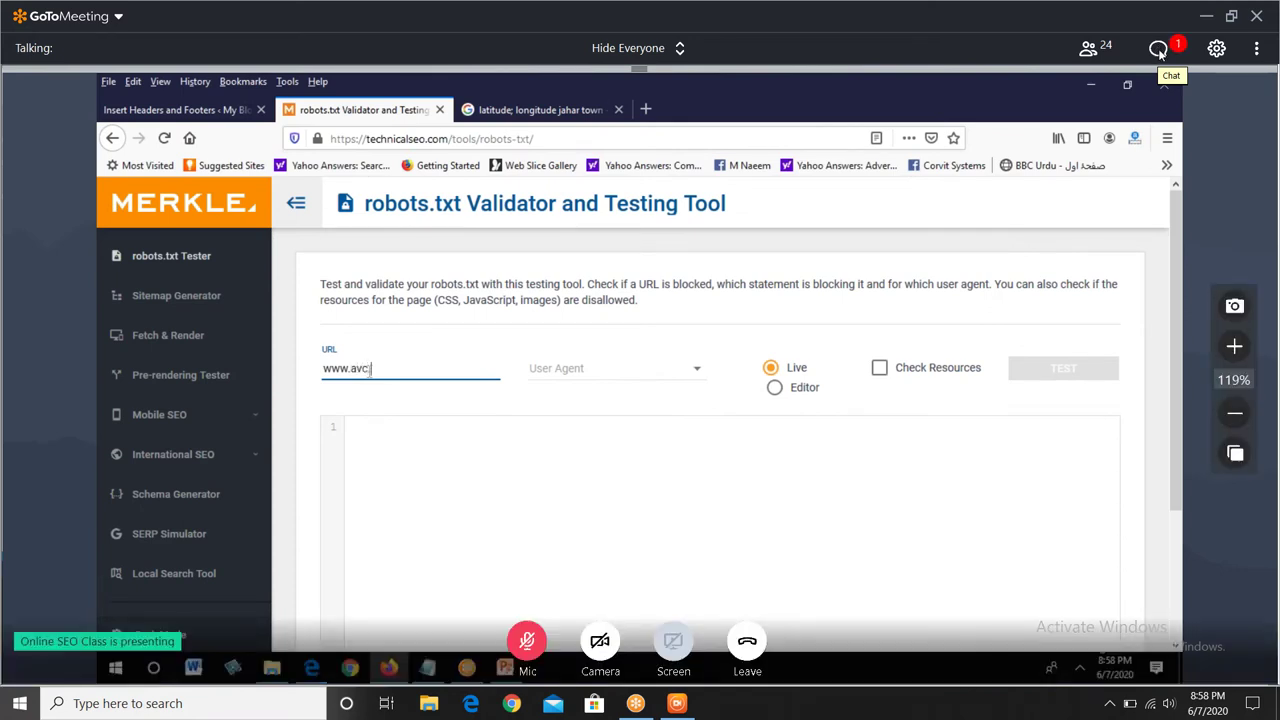
{"action": "type", "text": "."}
{"action": "left_click", "coordinate": [1160, 50]}
{"action": "type", "text": "com"}
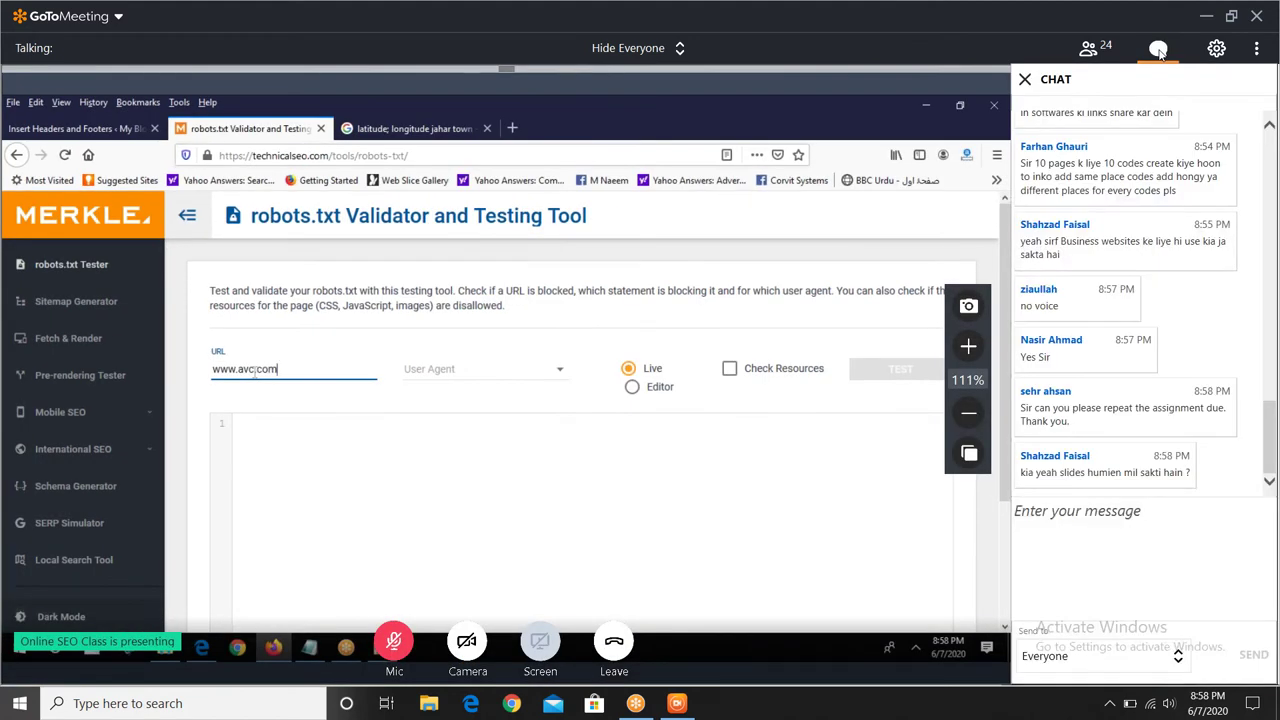
- Open the user-agent list, close the chat, and dismiss the participant-arrival notice
{"action": "left_click", "coordinate": [552, 370]}
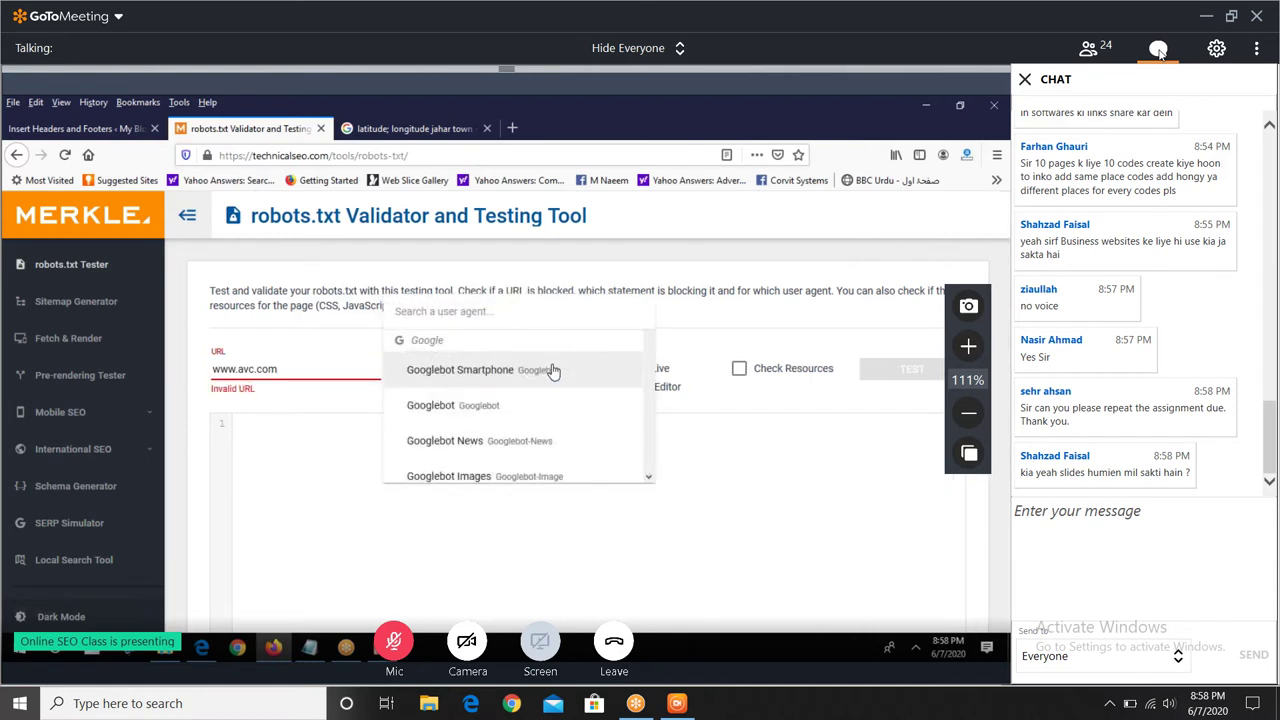
{"action": "left_click", "coordinate": [1158, 49]}
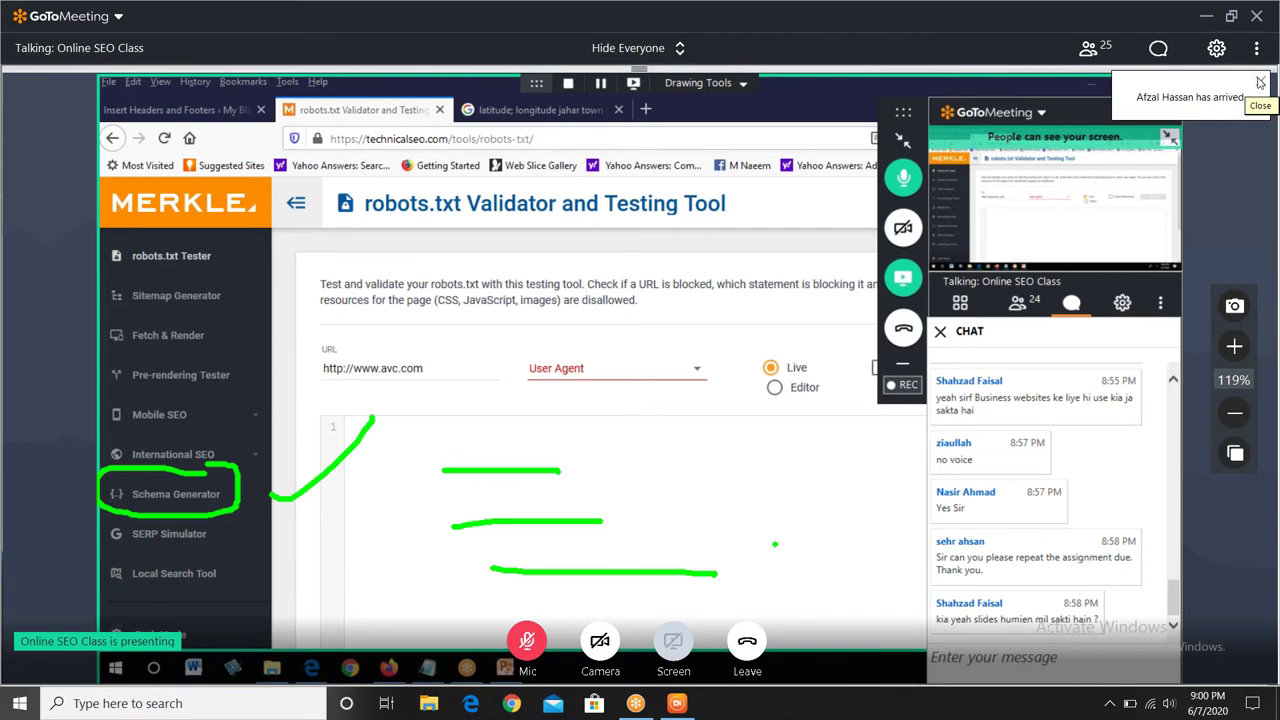
{"action": "left_click", "coordinate": [1260, 82]}
- Reopen the chat to read the unread message, then close it so the tester fills the window
{"action": "left_click", "coordinate": [1158, 48]}
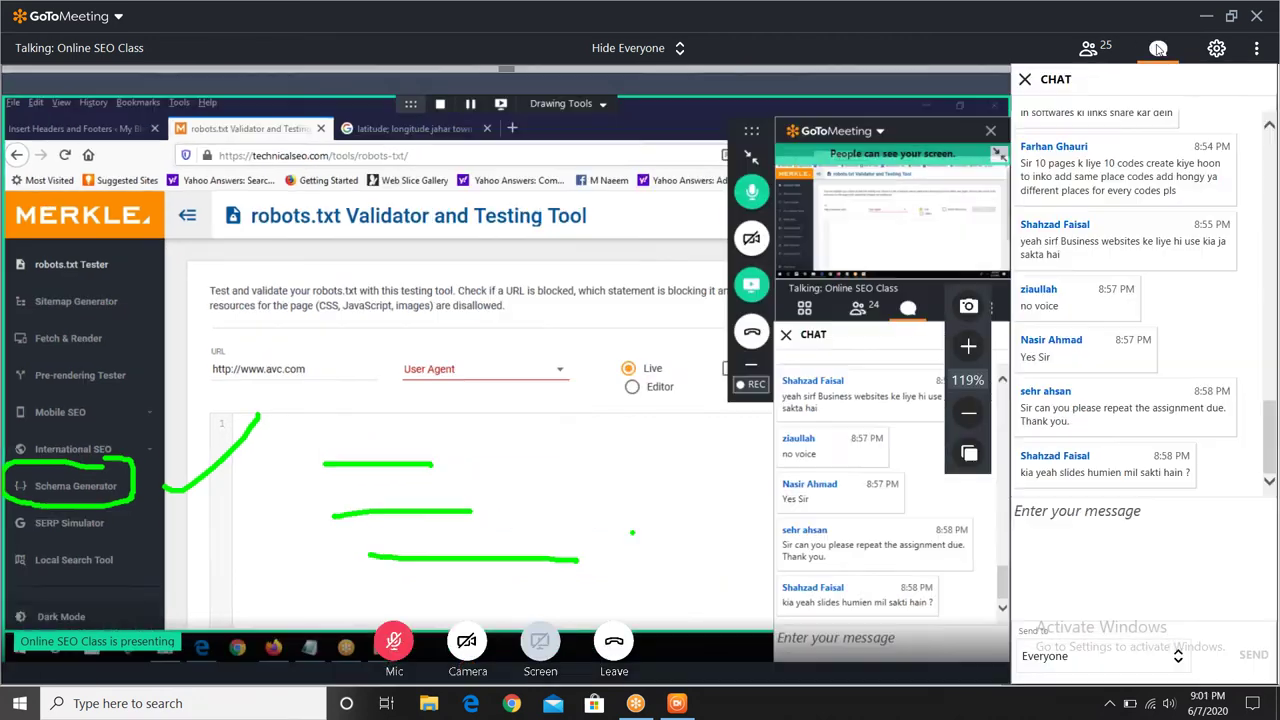
{"action": "left_click", "coordinate": [1158, 48]}
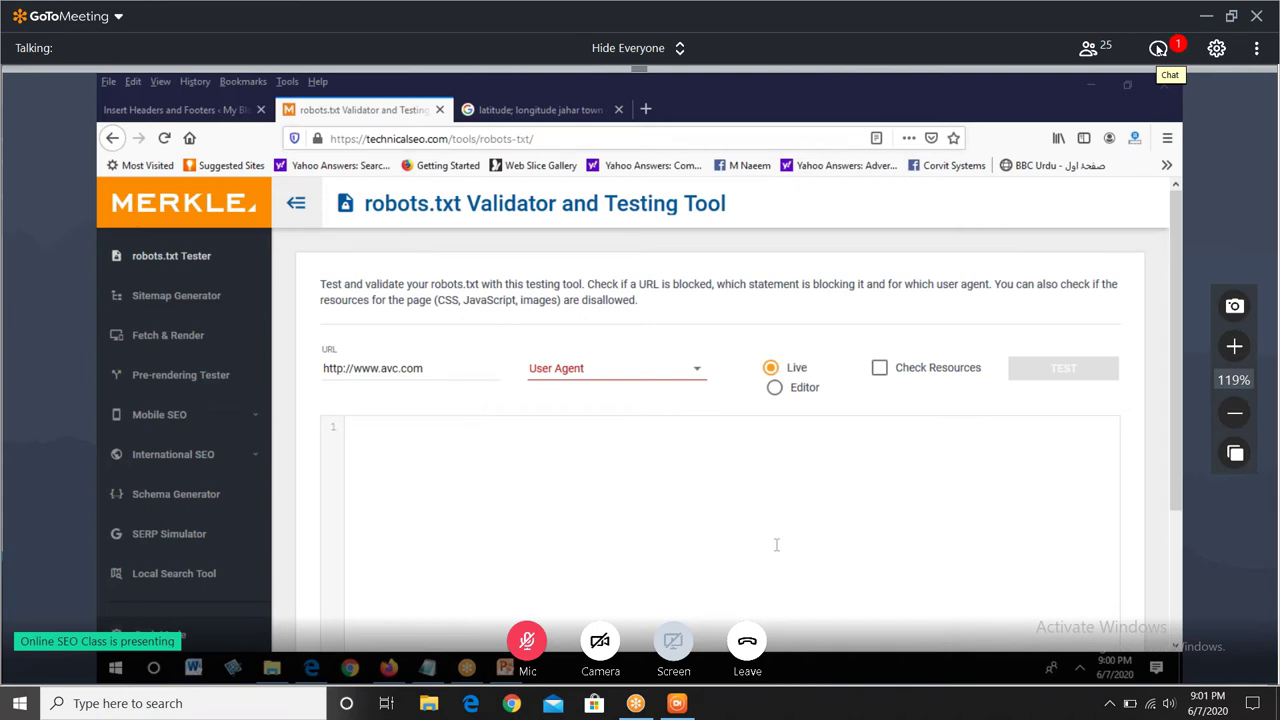
{"action": "left_click", "coordinate": [1158, 48]}
{"action": "left_click", "coordinate": [1158, 48]}
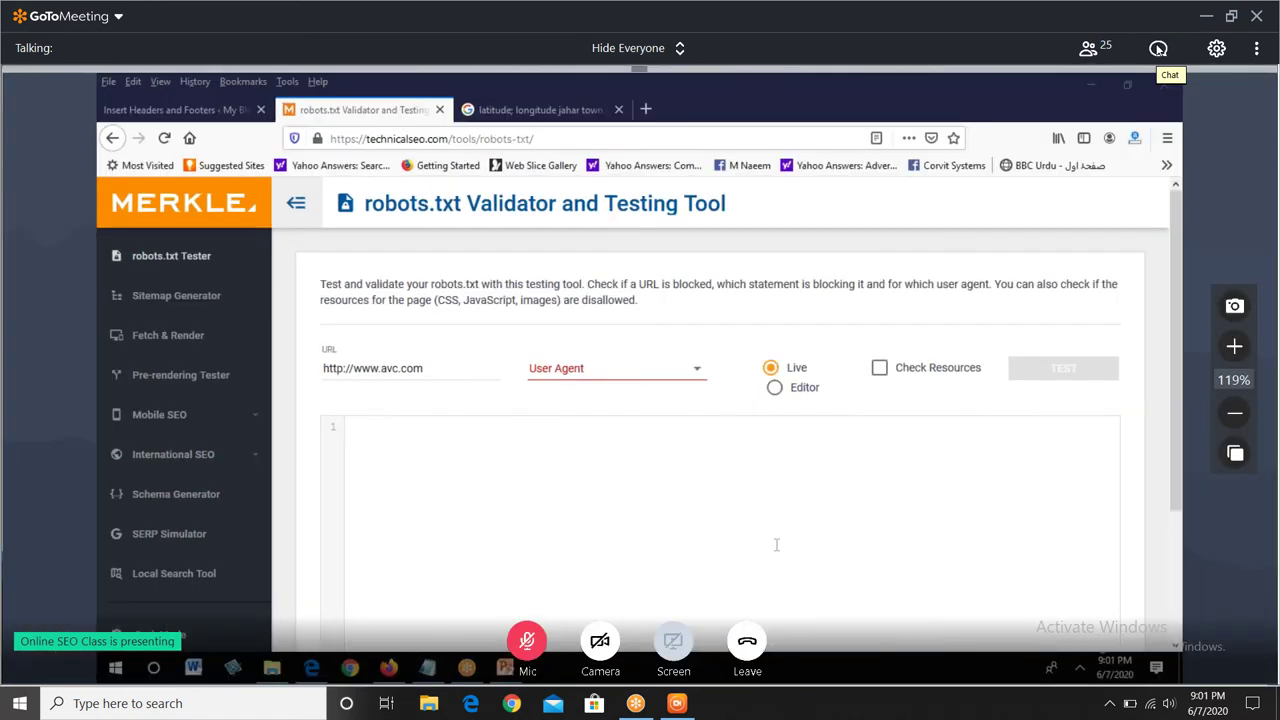
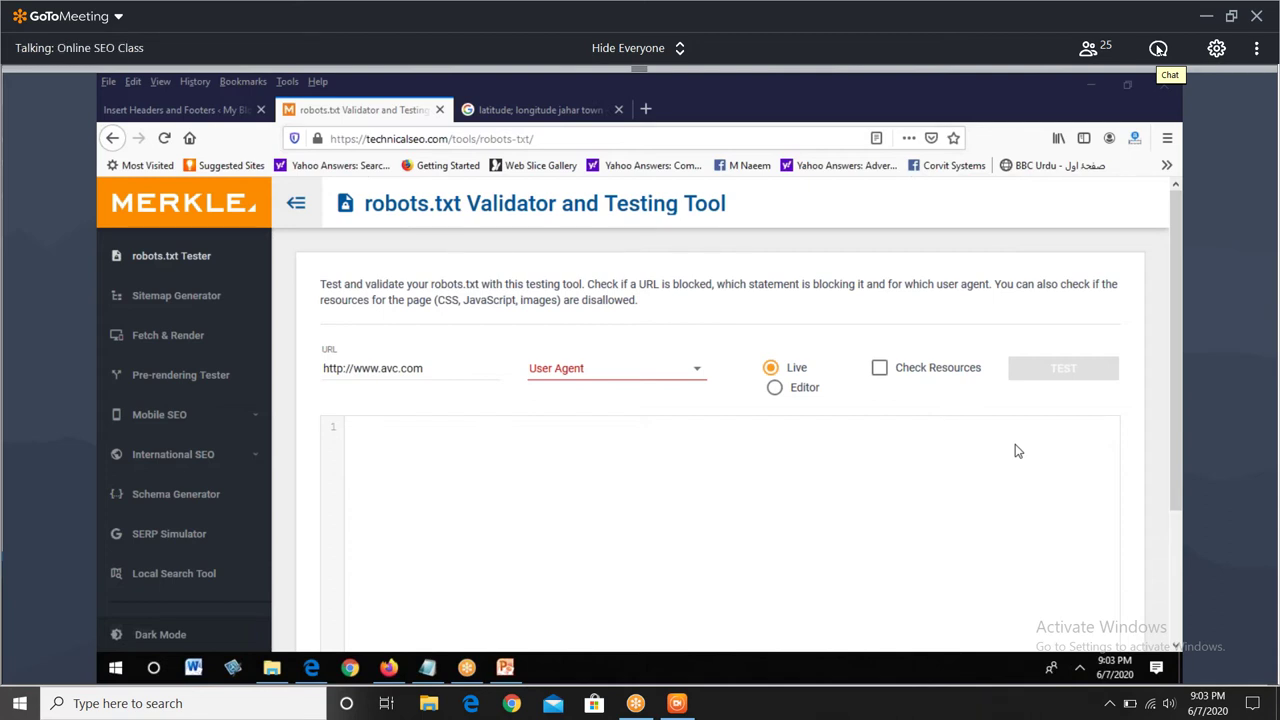
- Read the class's incoming chat messages several times, closing the chat after each check
{"action": "left_click", "coordinate": [1158, 48]}
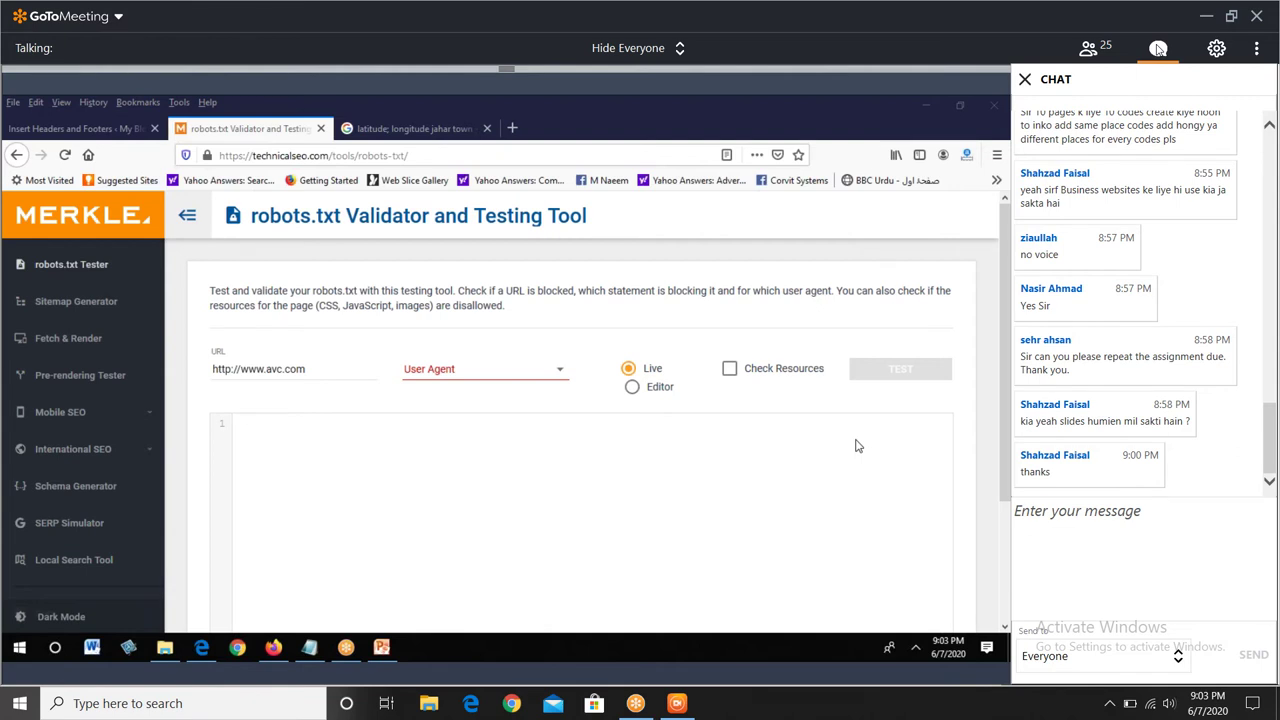
{"action": "left_click", "coordinate": [1158, 48]}
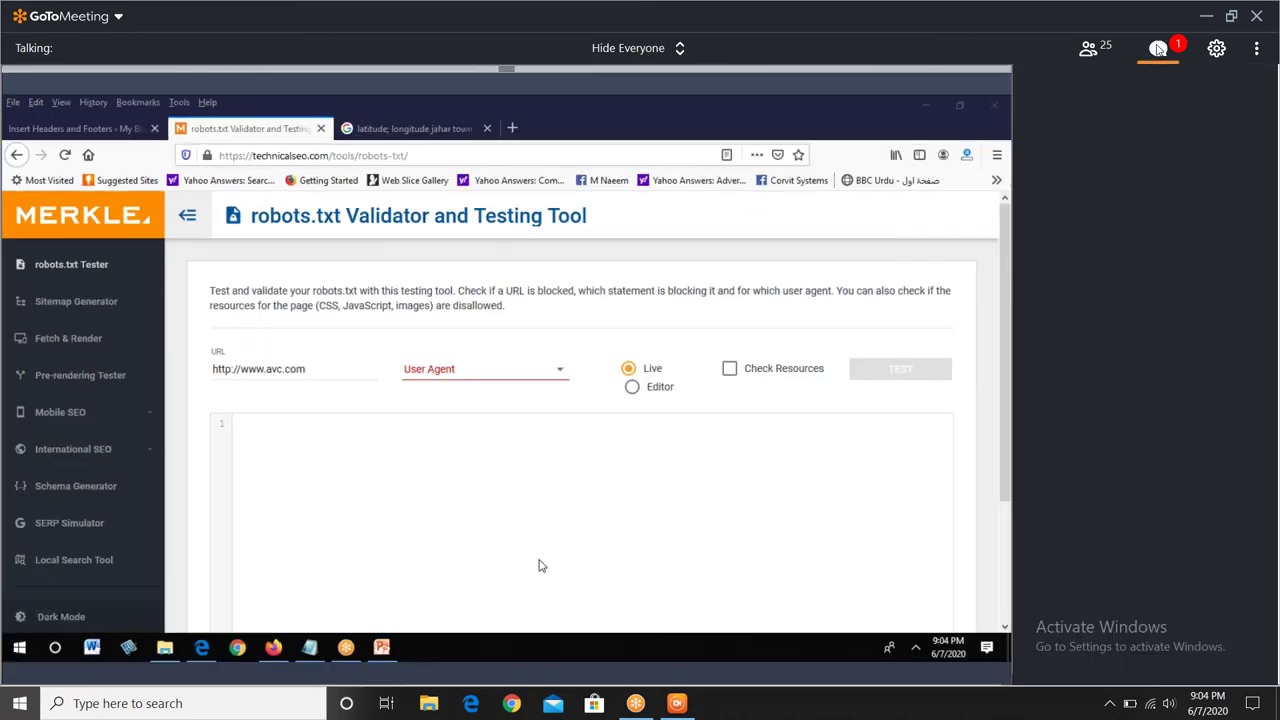
{"action": "left_click", "coordinate": [1158, 48]}
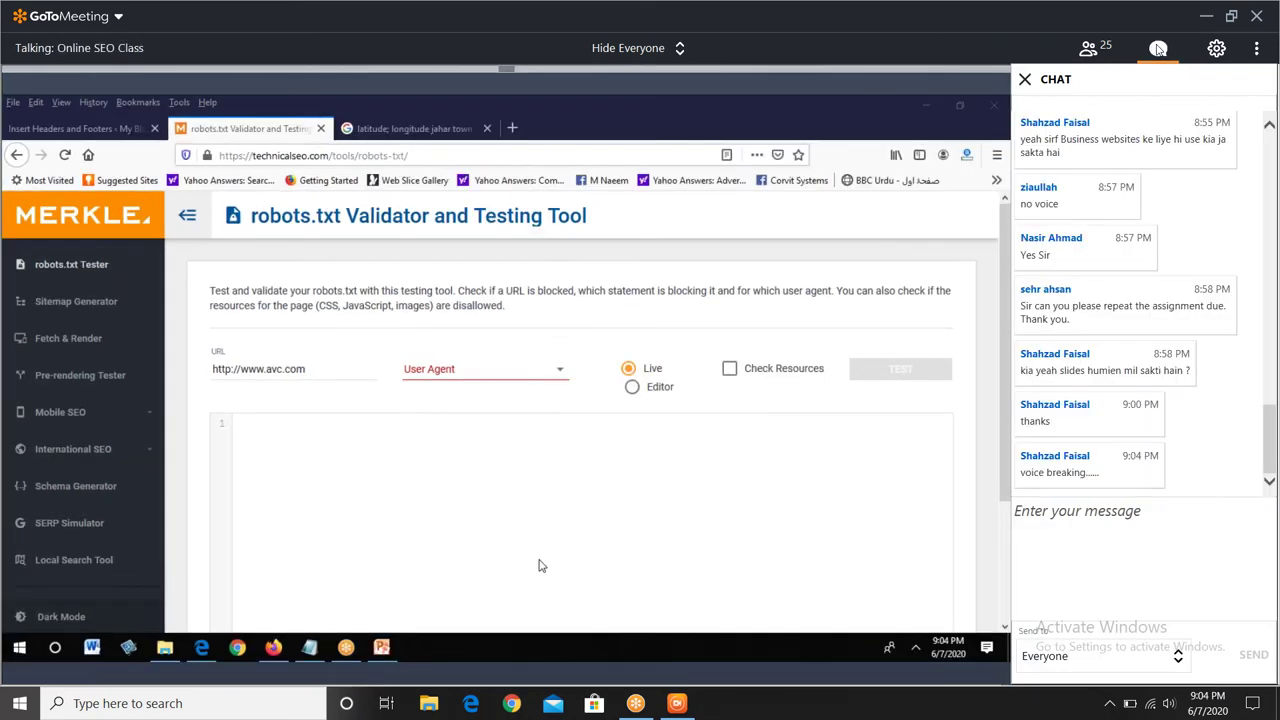
{"action": "left_click", "coordinate": [1158, 48]}
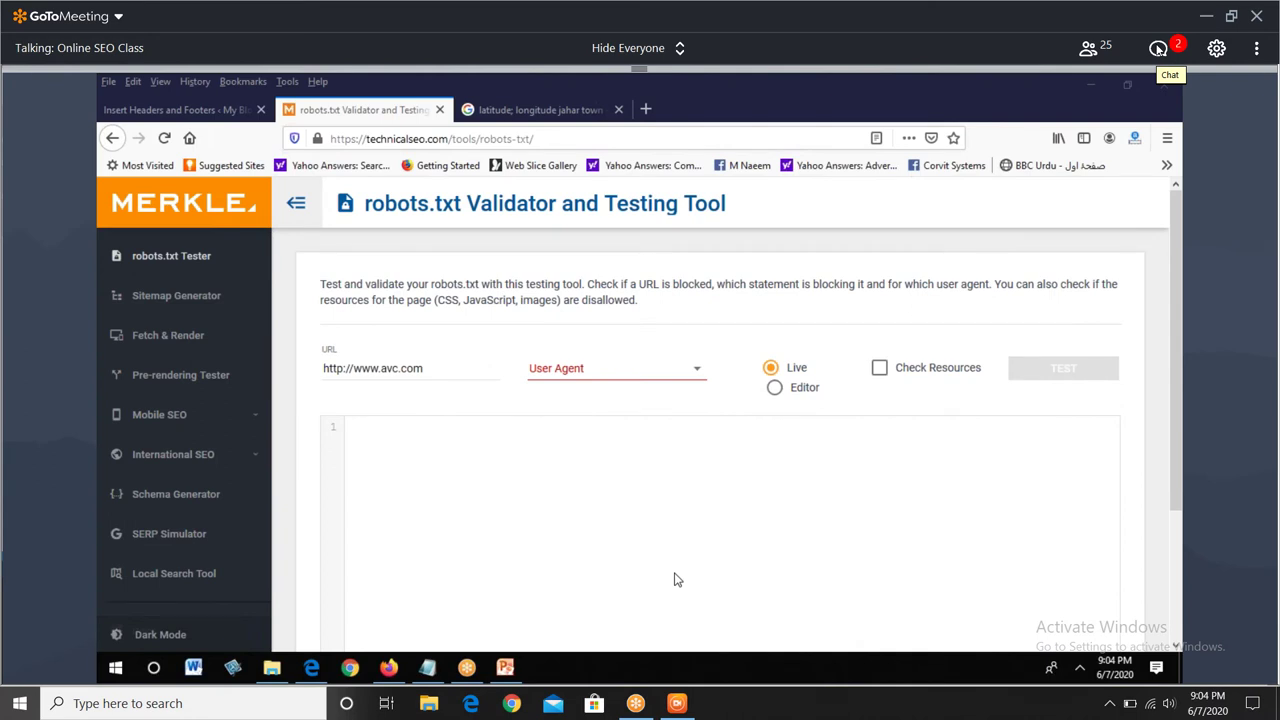
{"action": "left_click", "coordinate": [1158, 48]}
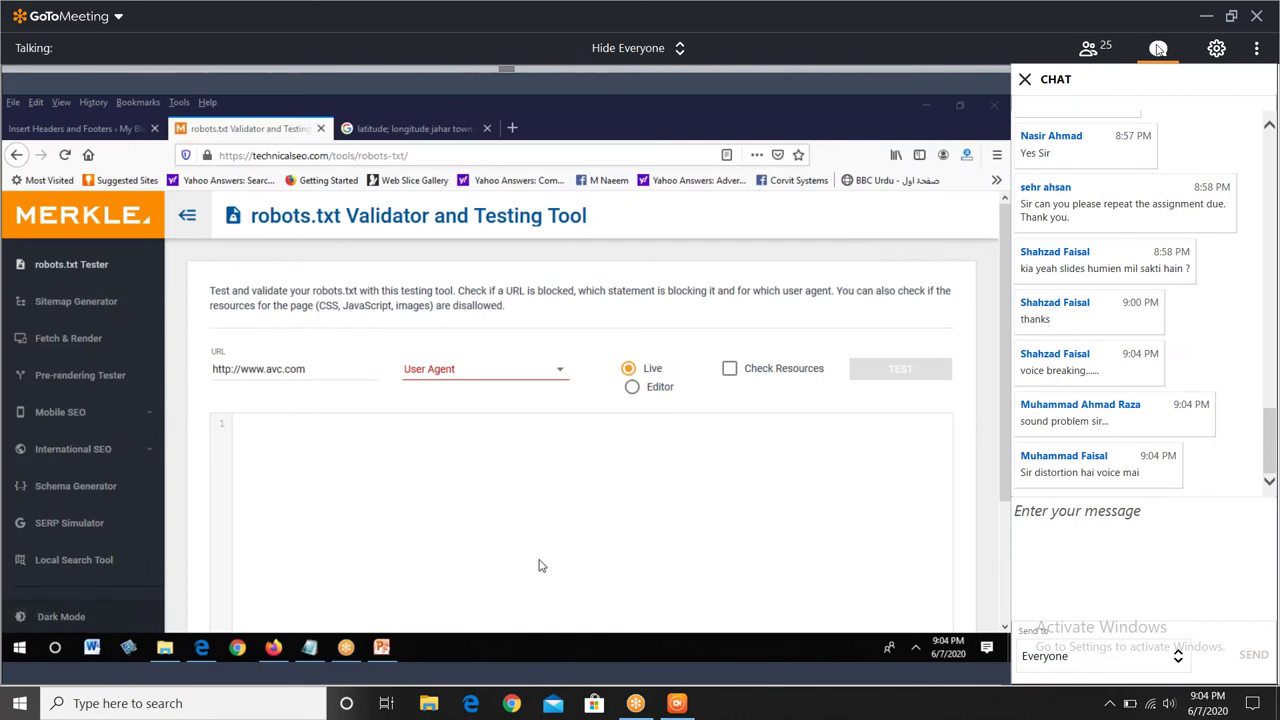
{"action": "left_click", "coordinate": [1158, 48]}
{"action": "left_click", "coordinate": [1158, 48]}
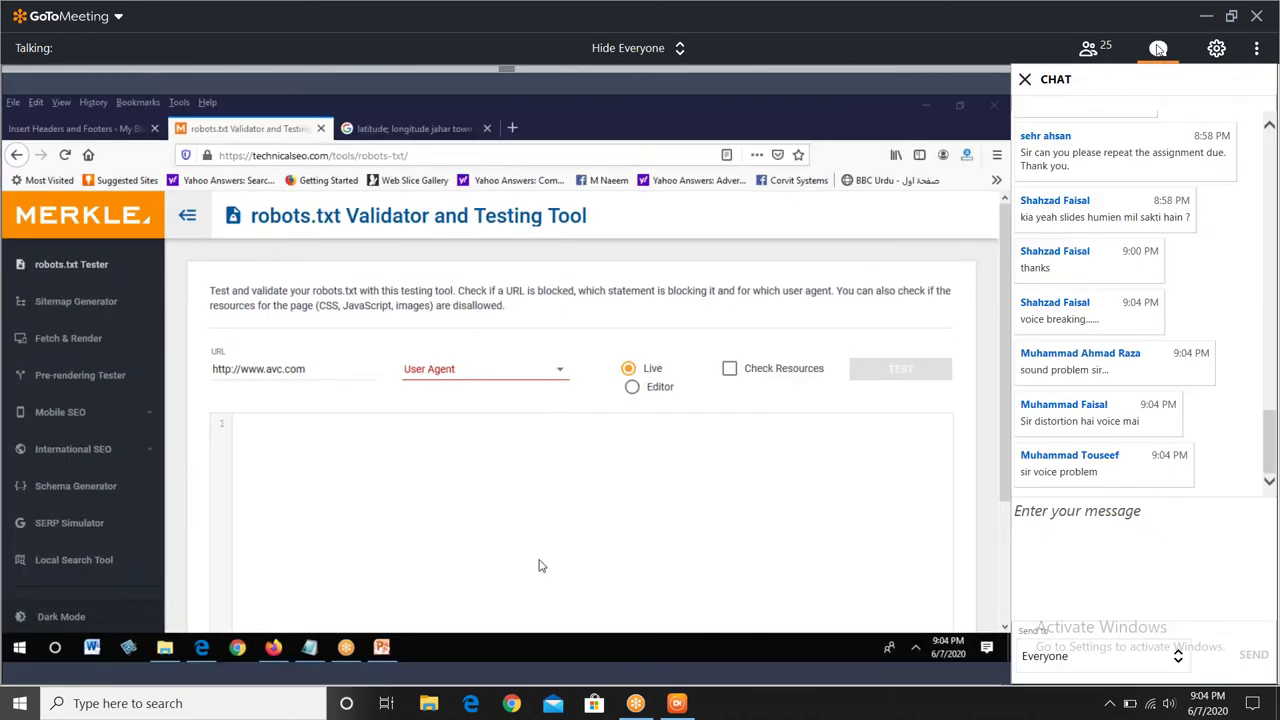
{"action": "left_click", "coordinate": [1158, 48]}
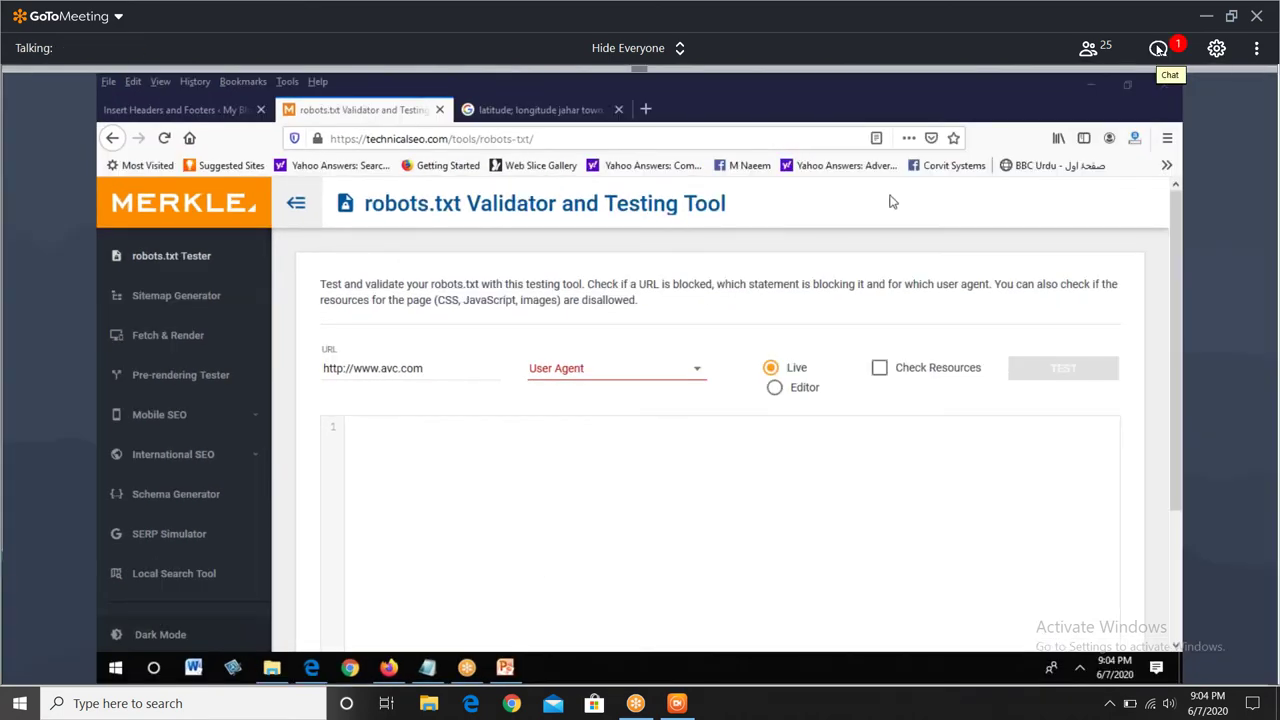
{"action": "left_click", "coordinate": [1158, 48]}
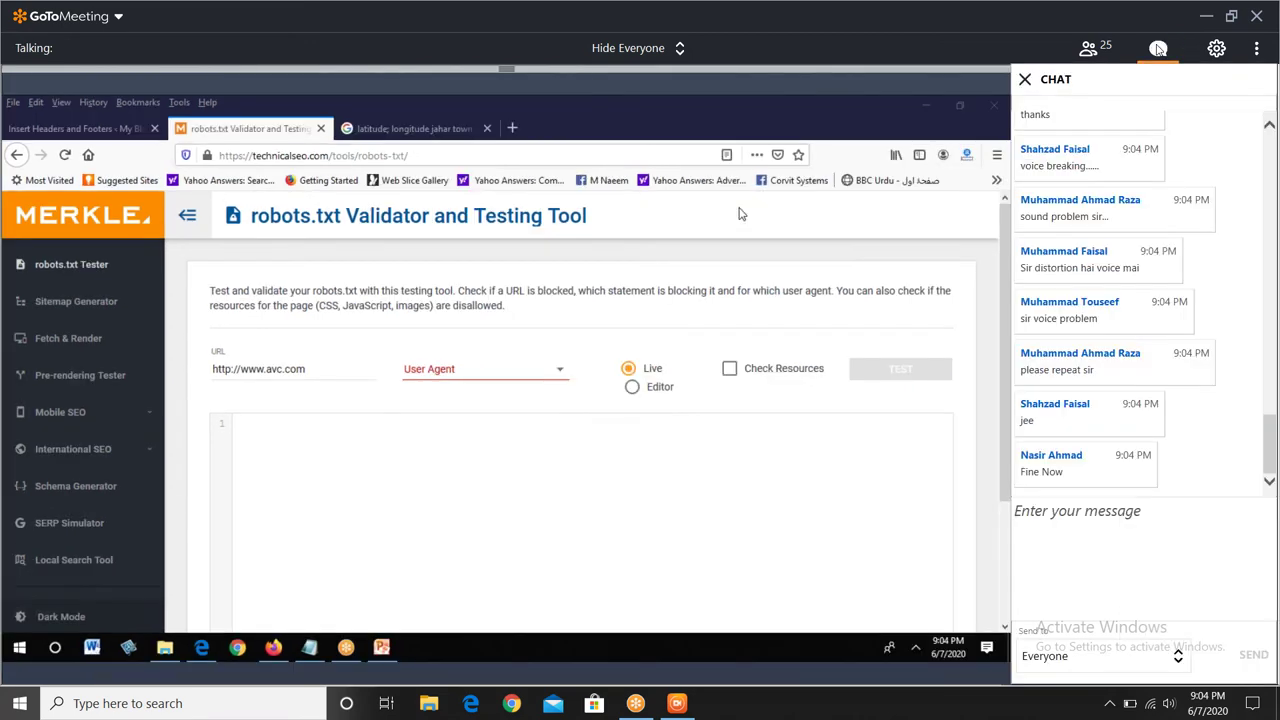
{"action": "left_click", "coordinate": [1158, 48]}
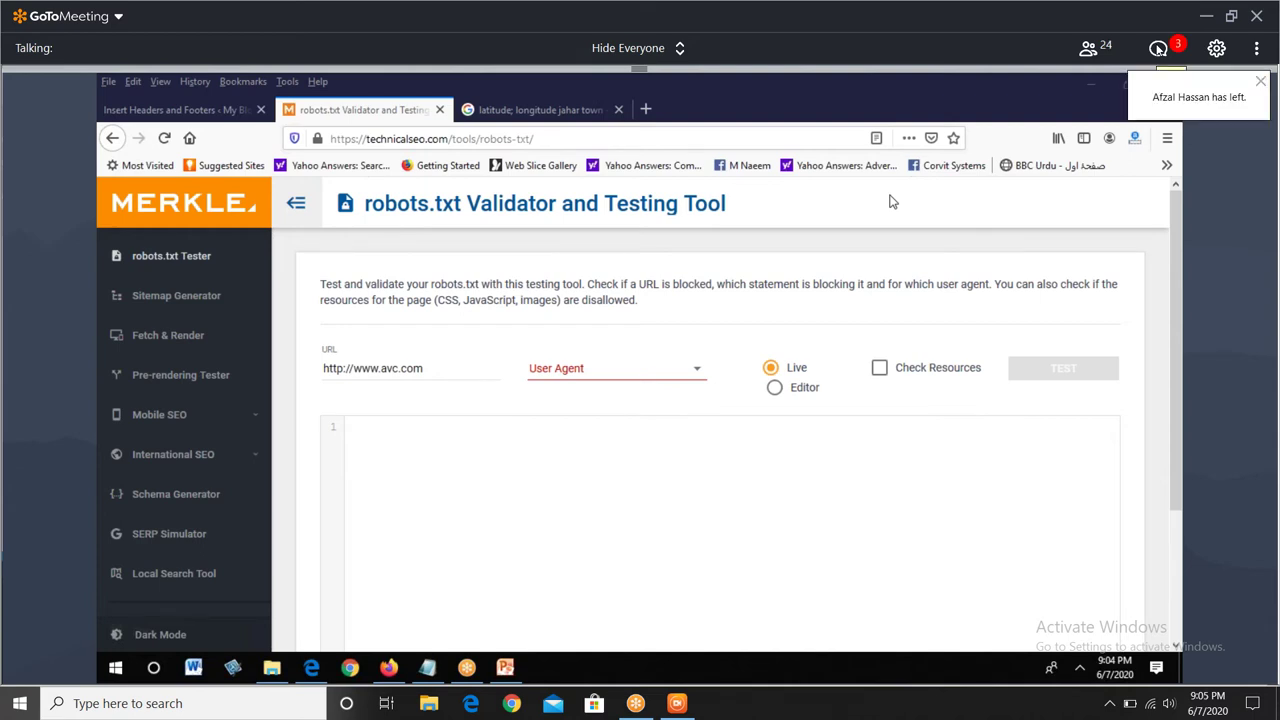
{"action": "left_click", "coordinate": [1158, 48]}
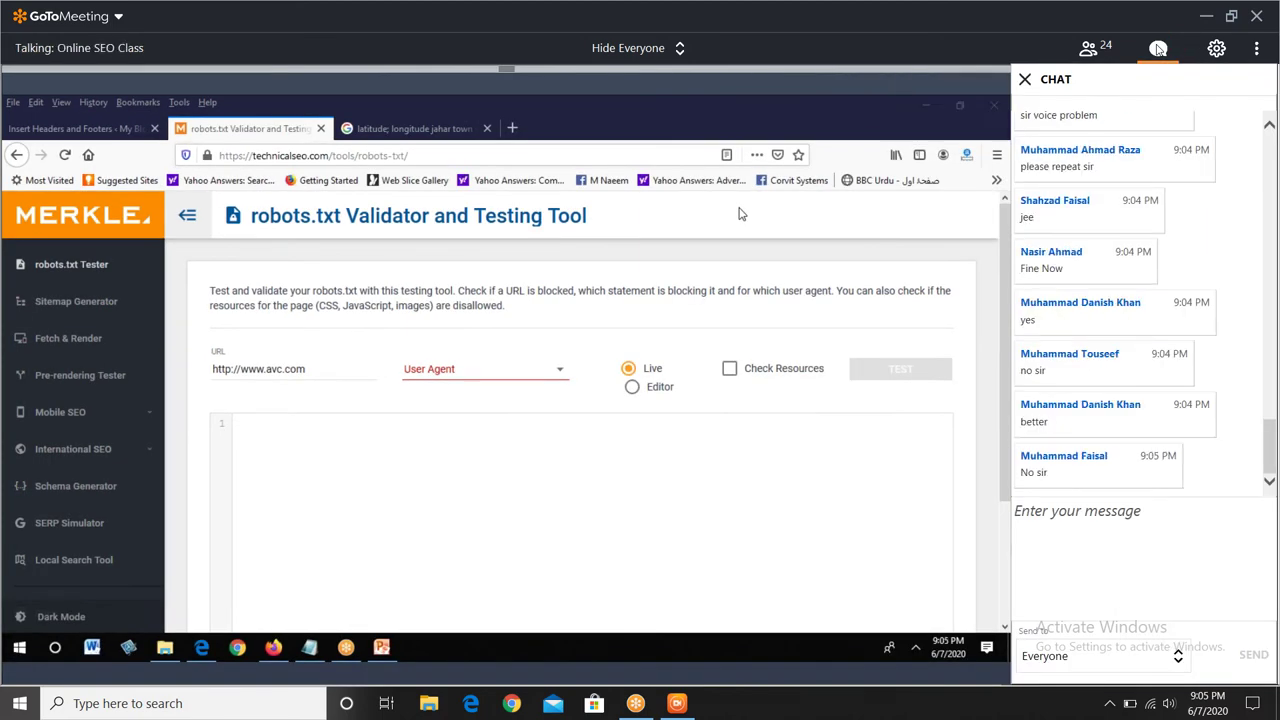
{"action": "left_click", "coordinate": [1158, 48]}
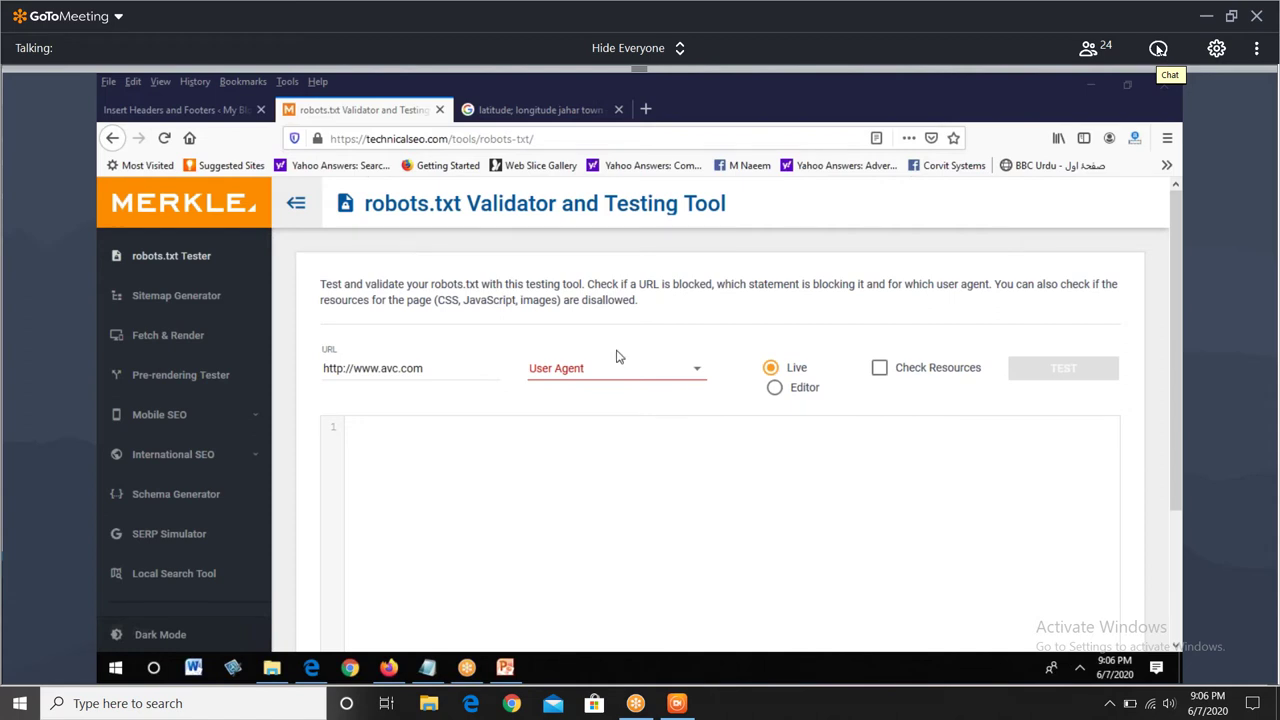
- Show the tester's User Agent list and scroll down to Yahoo, DuckDuckGo and Baidu
{"action": "left_click", "coordinate": [623, 369]}
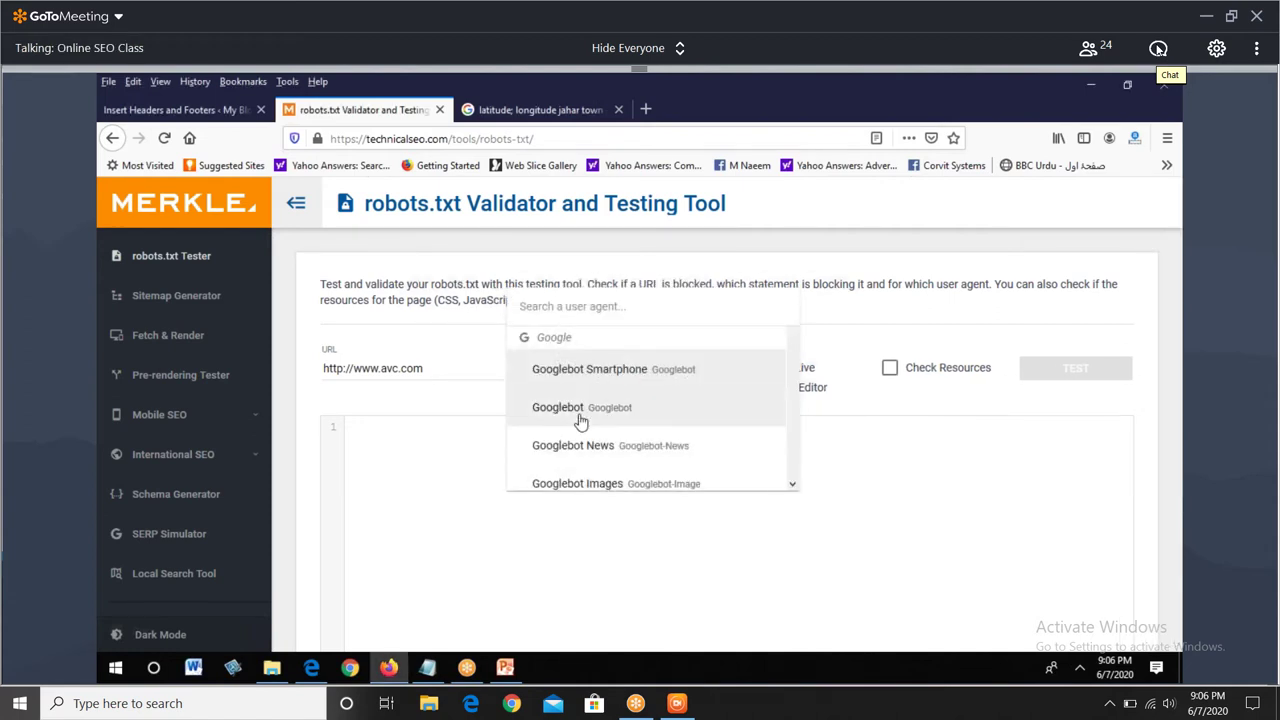
{"action": "scroll", "coordinate": [580, 418], "scroll_direction": "down", "scroll_amount": 5}
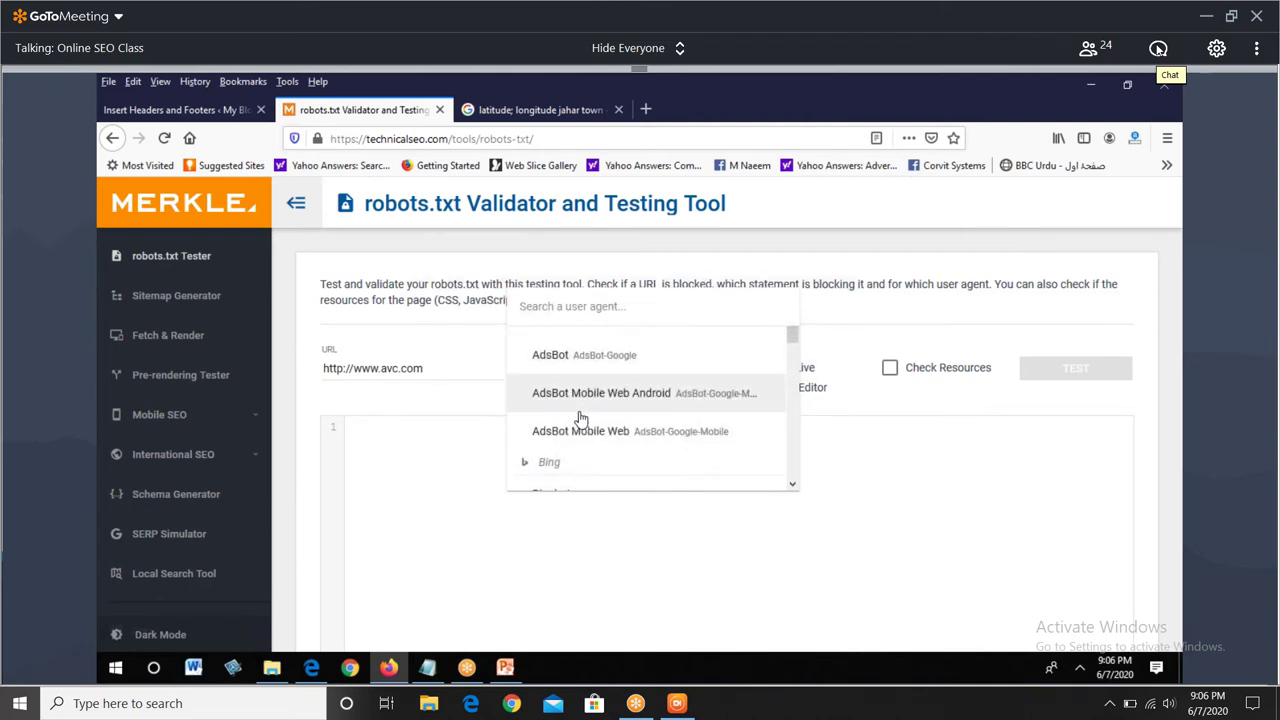
{"action": "scroll", "coordinate": [580, 418], "scroll_direction": "down", "scroll_amount": 6}
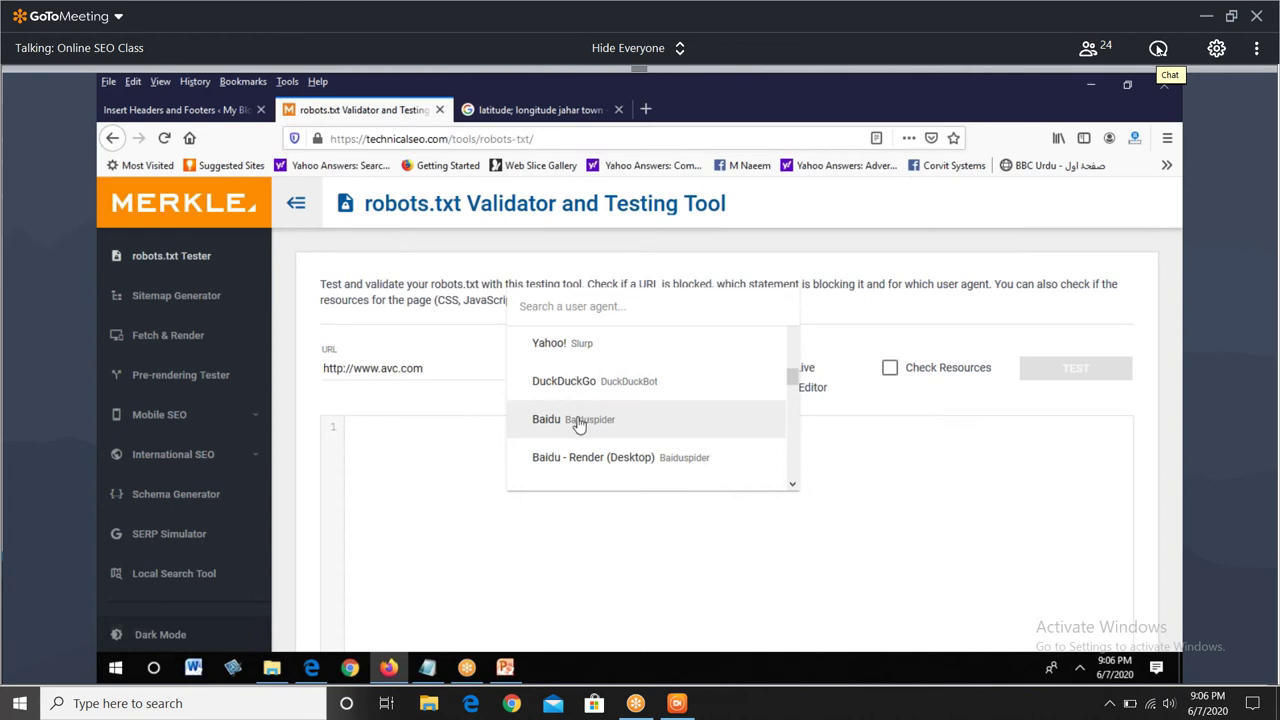
- Draw a green mark beside DuckDuckGo in the user-agent list using the drawing tools (Ctrl+Alt+D)
{"action": "key", "text": "ctrl+alt+d"}
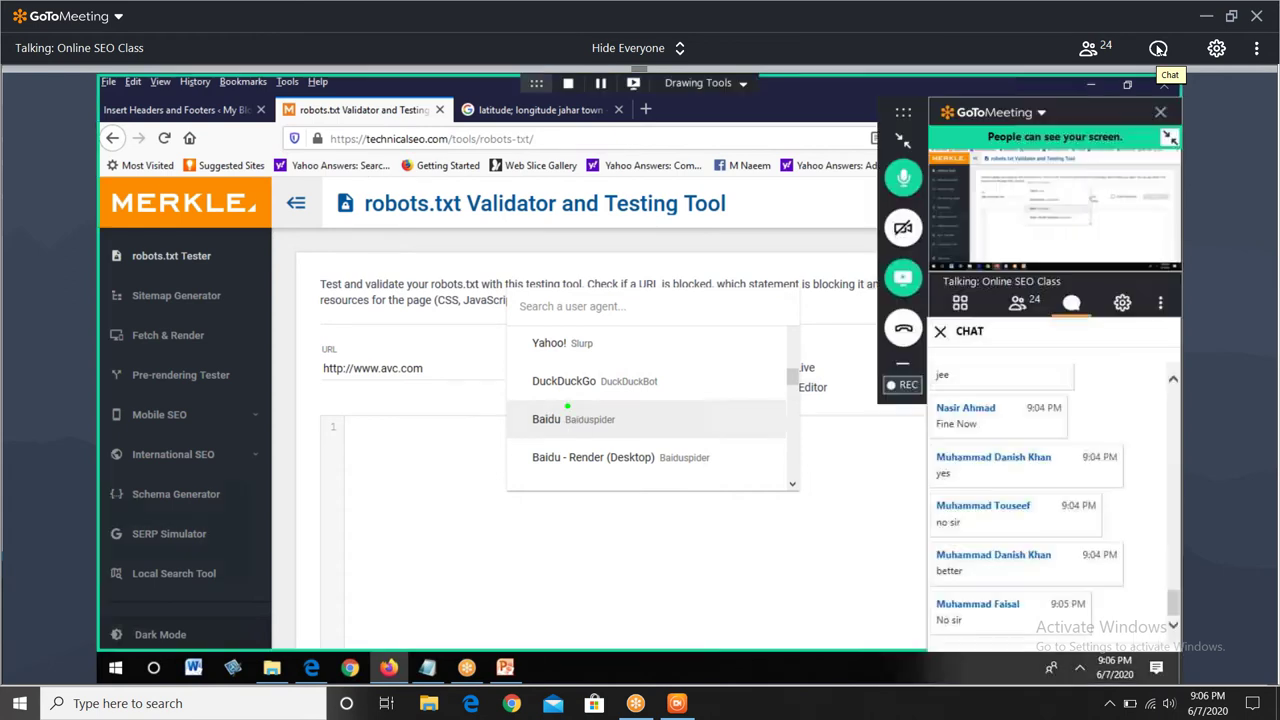
{"action": "left_click_drag", "start_coordinate": [590, 366], "coordinate": [567, 408]}
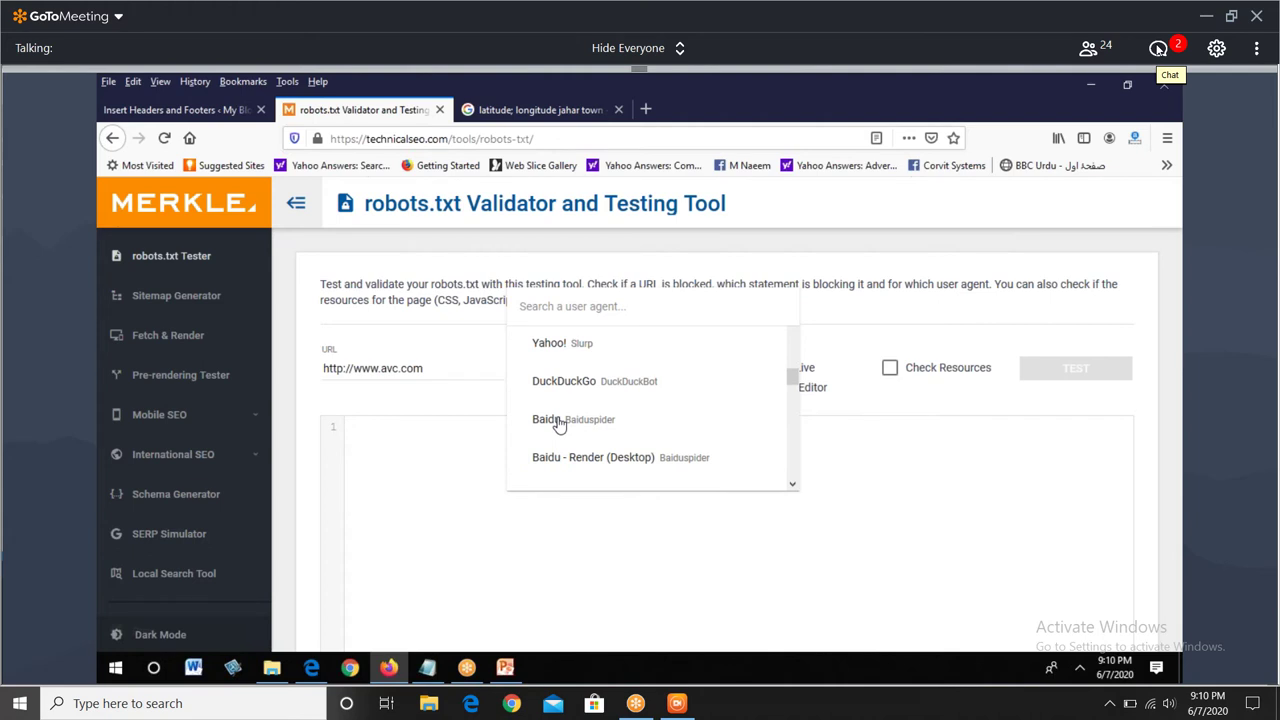
{"action": "left_click", "coordinate": [1158, 48]}
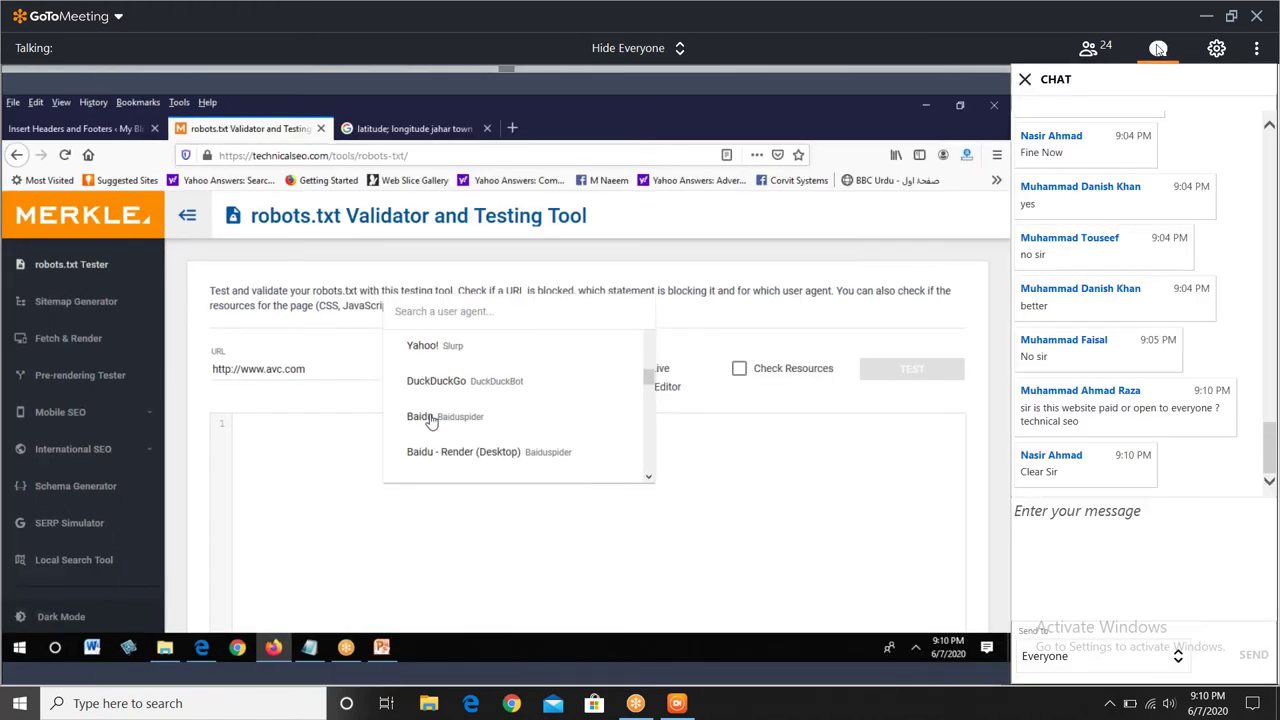
{"action": "left_click", "coordinate": [1158, 48]}
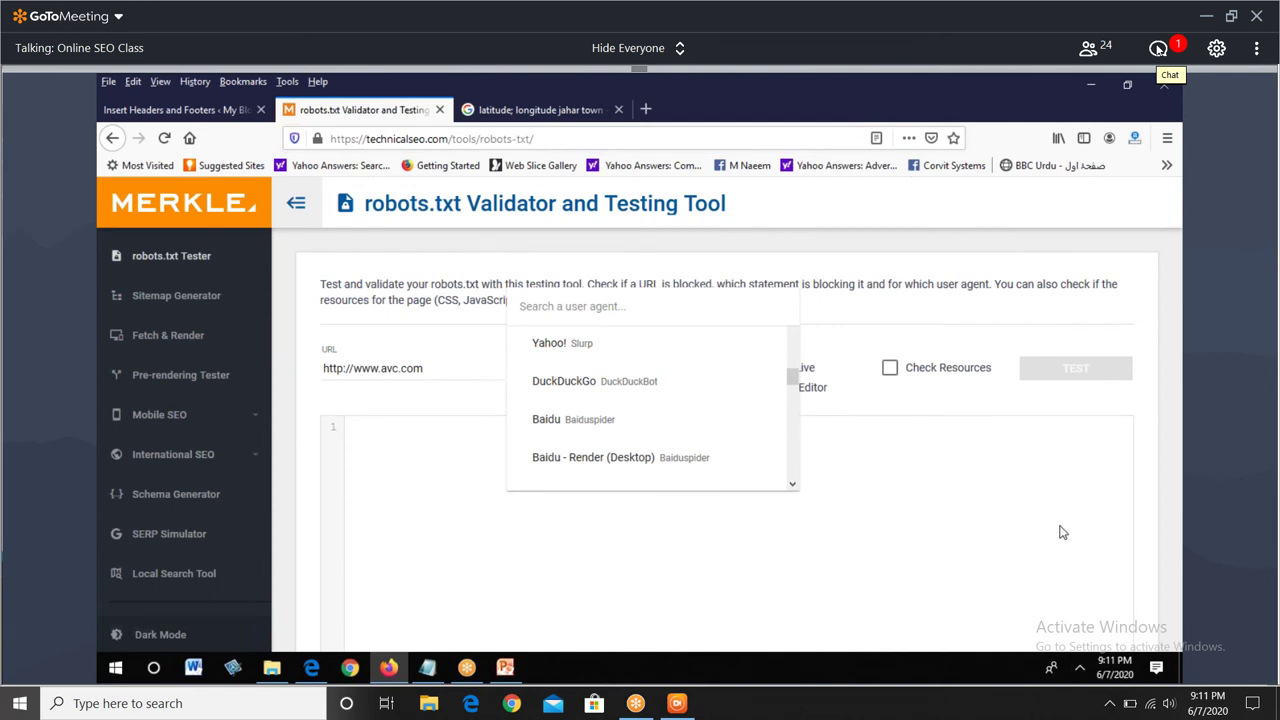
- Choose Googlebot as the user agent and run the robots.txt test
{"action": "left_click", "coordinate": [195, 270]}
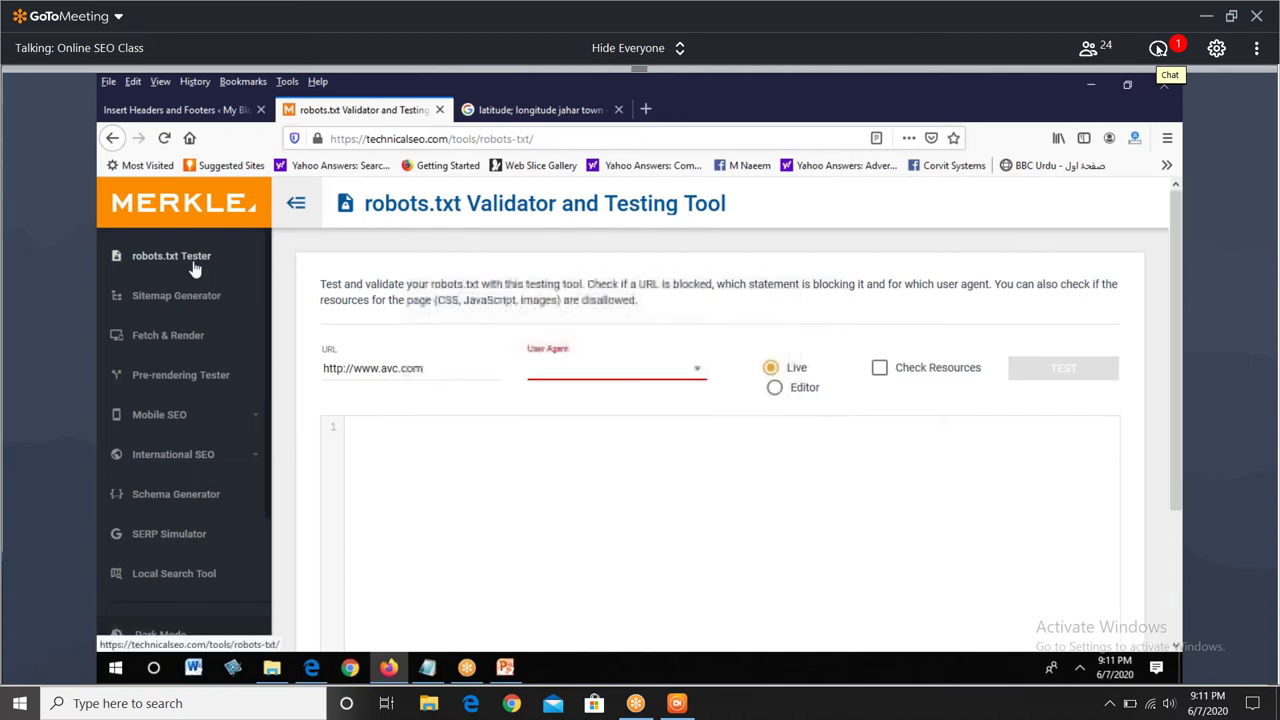
{"action": "left_click", "coordinate": [607, 377]}
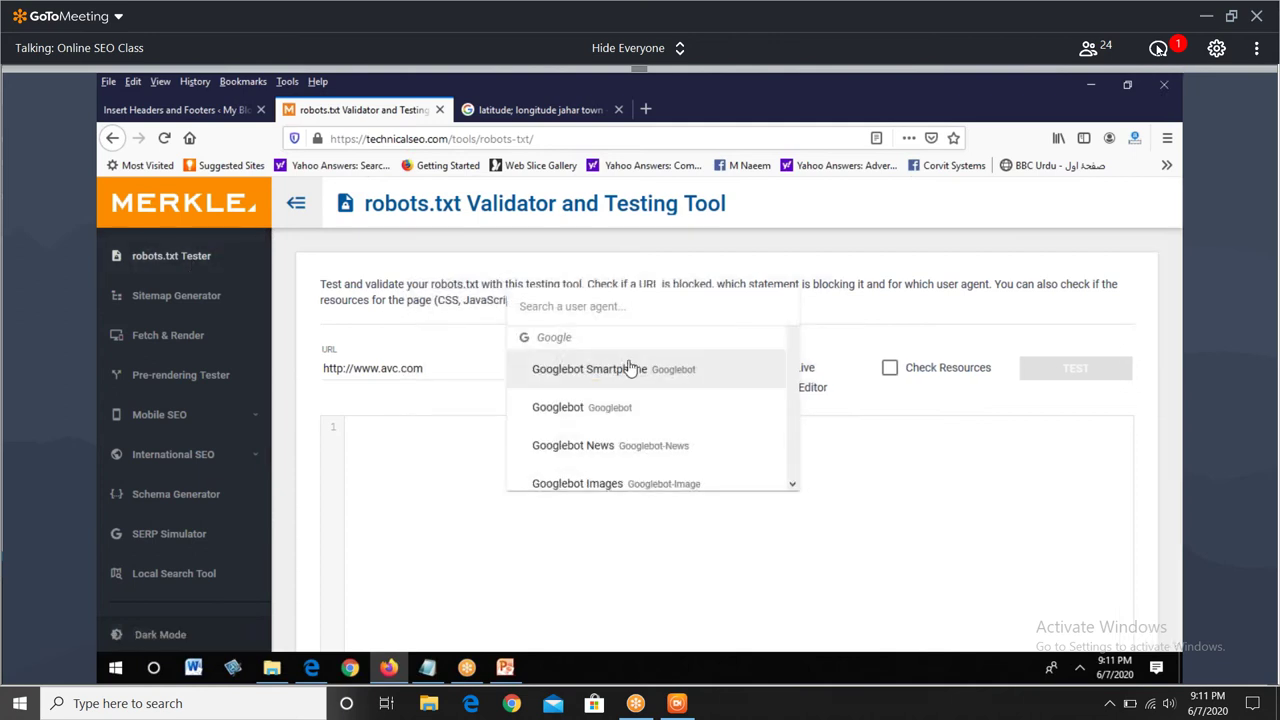
{"action": "left_click", "coordinate": [641, 409]}
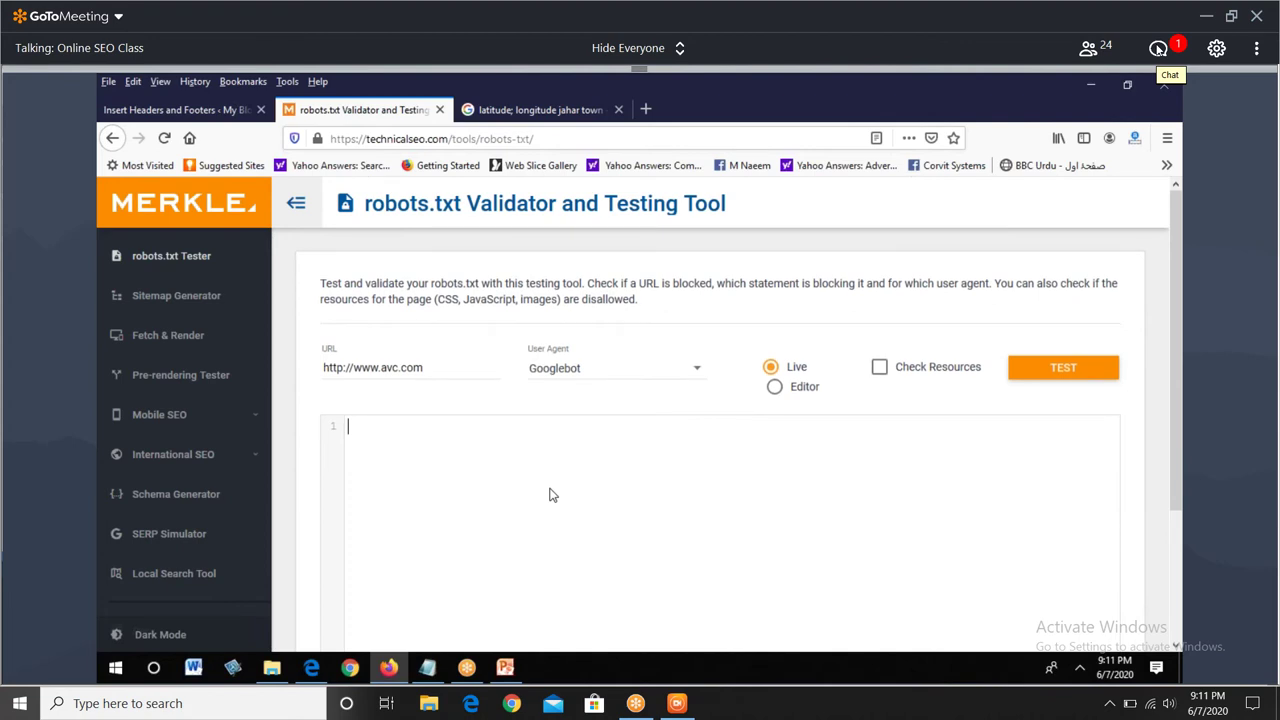
{"action": "scroll", "coordinate": [552, 495], "scroll_direction": "down", "scroll_amount": 2}
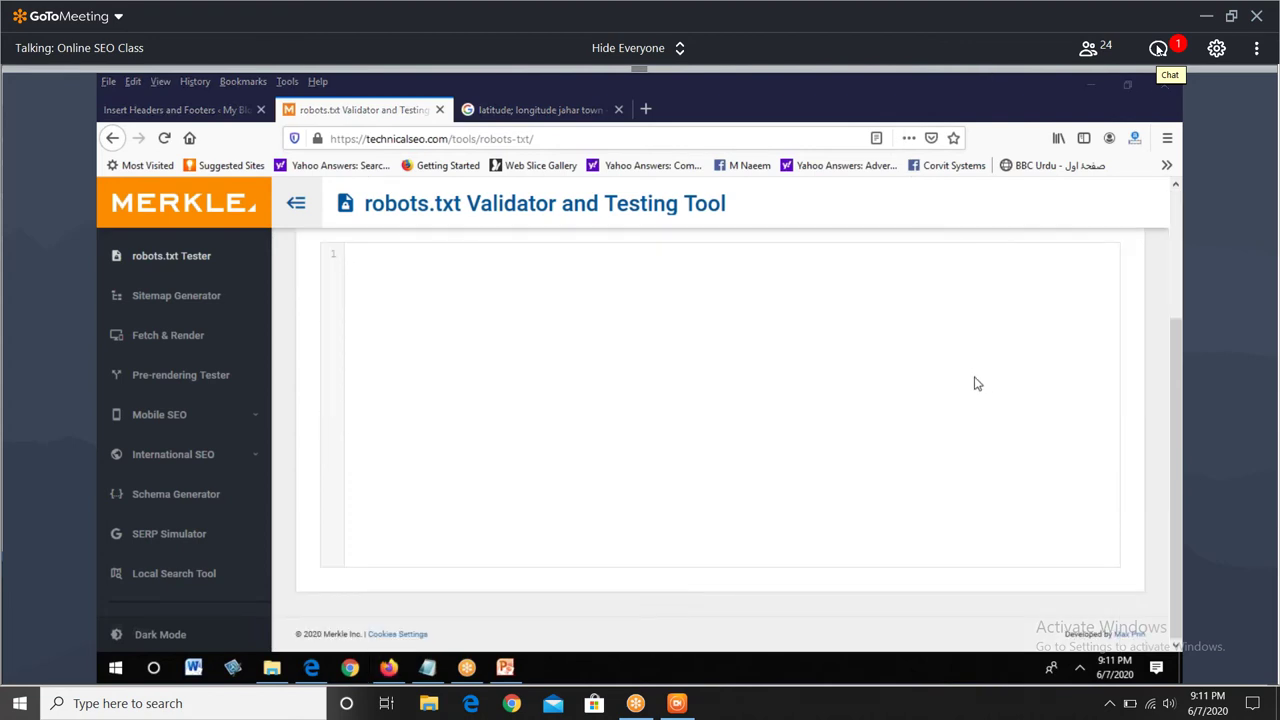
{"action": "scroll", "coordinate": [977, 394], "scroll_direction": "up", "scroll_amount": 1}
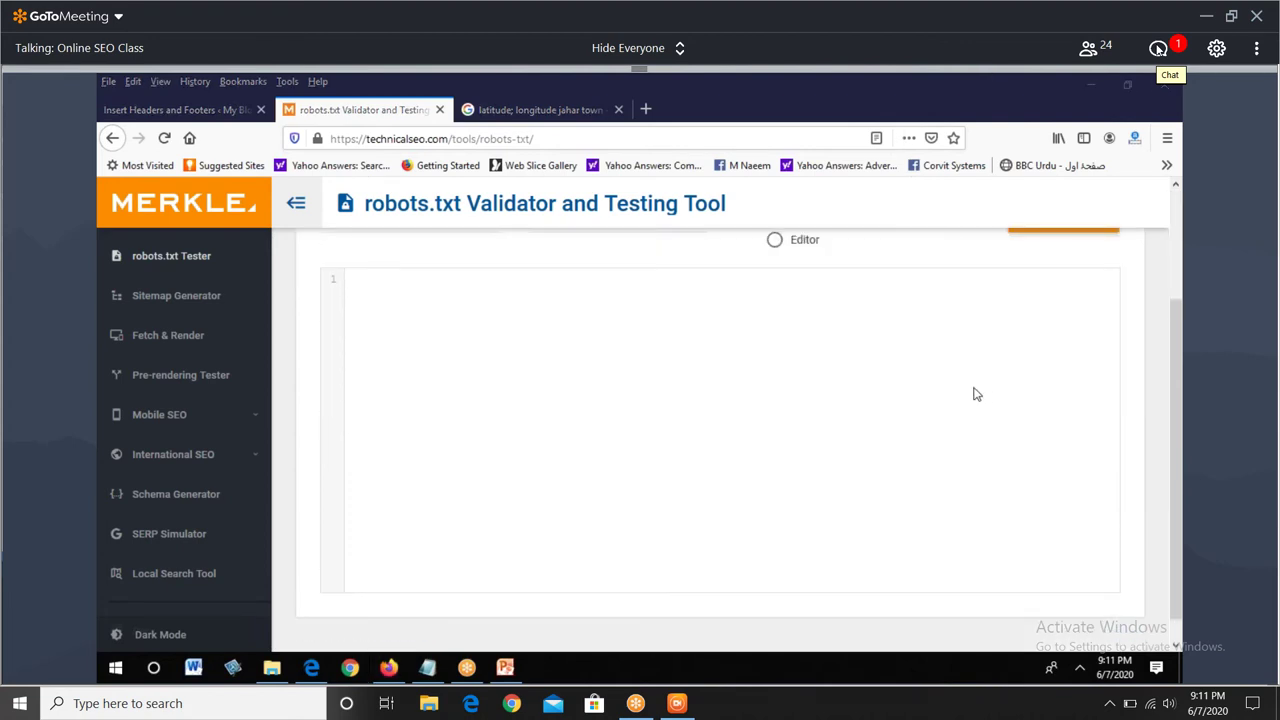
{"action": "scroll", "coordinate": [977, 394], "scroll_direction": "up", "scroll_amount": 2}
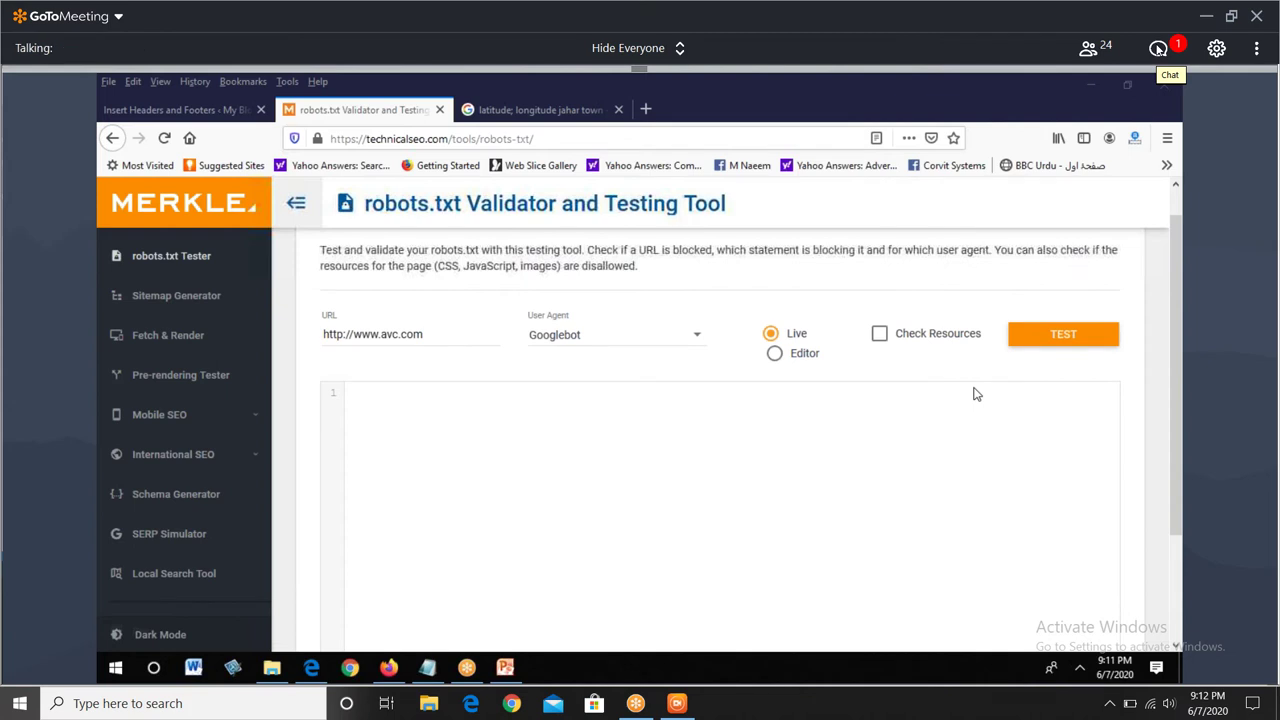
{"action": "scroll", "coordinate": [977, 394], "scroll_direction": "up", "scroll_amount": 1}
{"action": "left_click", "coordinate": [1071, 366]}
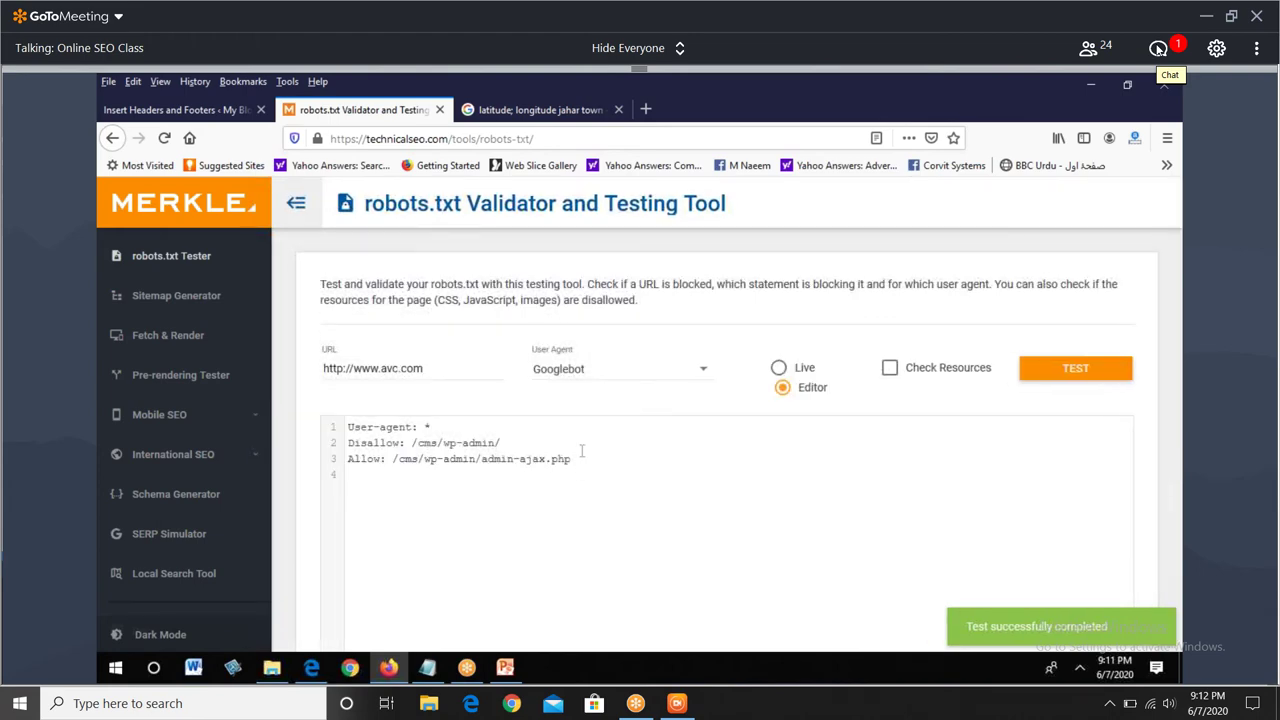
- Mark the robots.txt rules on screen, select the three rule lines, and bring up Notepad
{"action": "mouse_move", "coordinate": [500, 443]}
{"action": "left_mouse_down"}
{"action": "mouse_move", "coordinate": [364, 443]}
{"action": "mouse_move", "coordinate": [348, 427]}
{"action": "left_mouse_up"}
{"action": "left_click", "coordinate": [443, 443]}
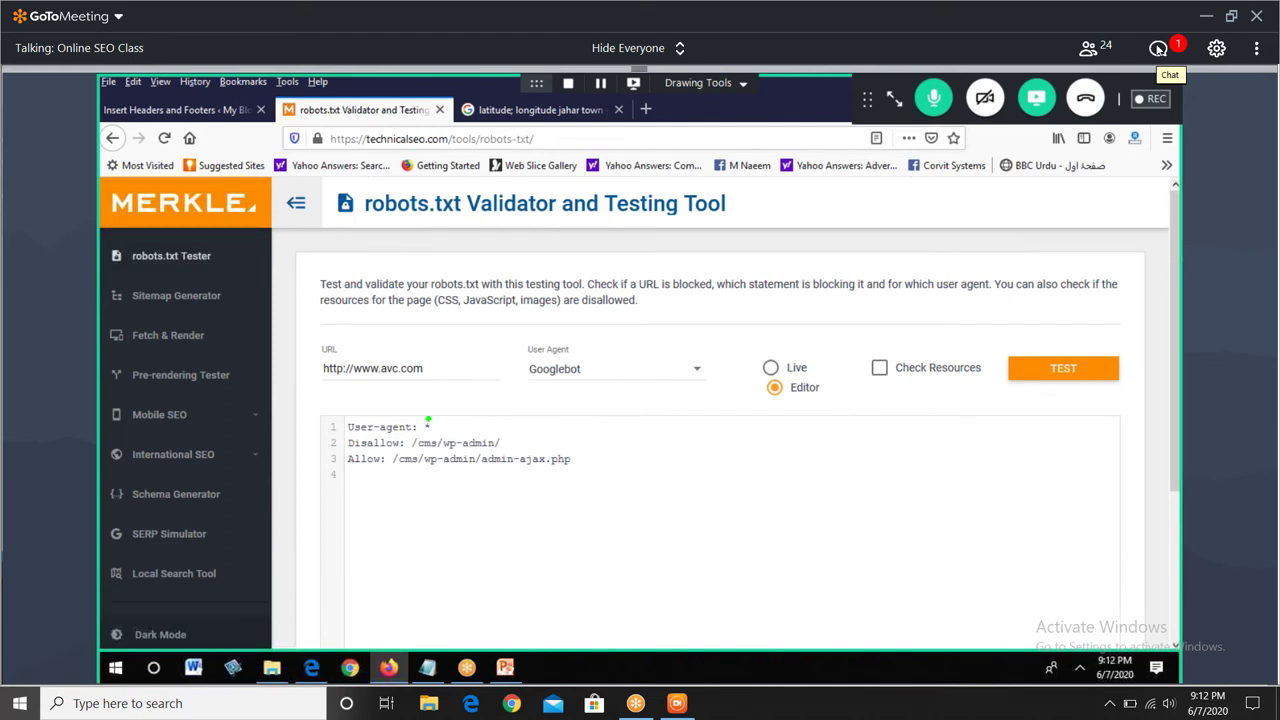
{"action": "mouse_move", "coordinate": [432, 358]}
{"action": "left_mouse_down"}
{"action": "mouse_move", "coordinate": [427, 401]}
{"action": "mouse_move", "coordinate": [512, 400]}
{"action": "left_mouse_up"}
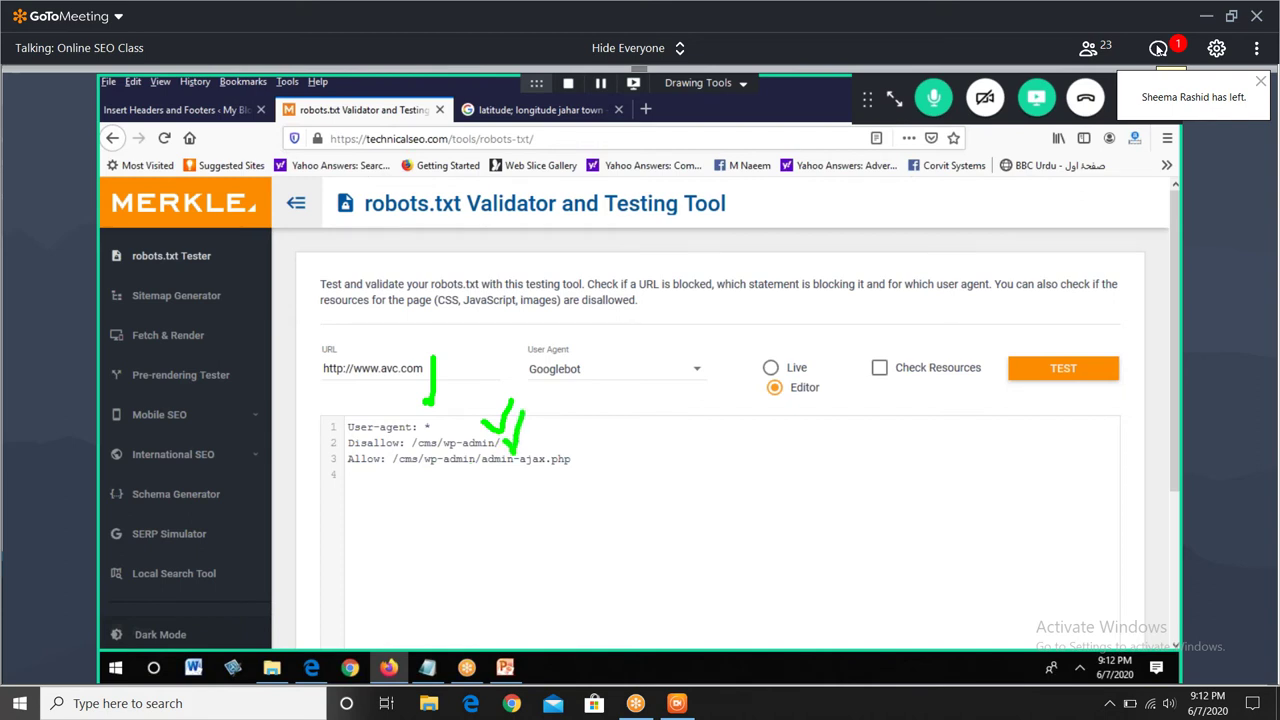
{"action": "mouse_move", "coordinate": [571, 459]}
{"action": "left_mouse_down"}
{"action": "mouse_move", "coordinate": [345, 458]}
{"action": "mouse_move", "coordinate": [306, 422]}
{"action": "left_mouse_up"}
{"action": "key", "text": "ctrl+c"}
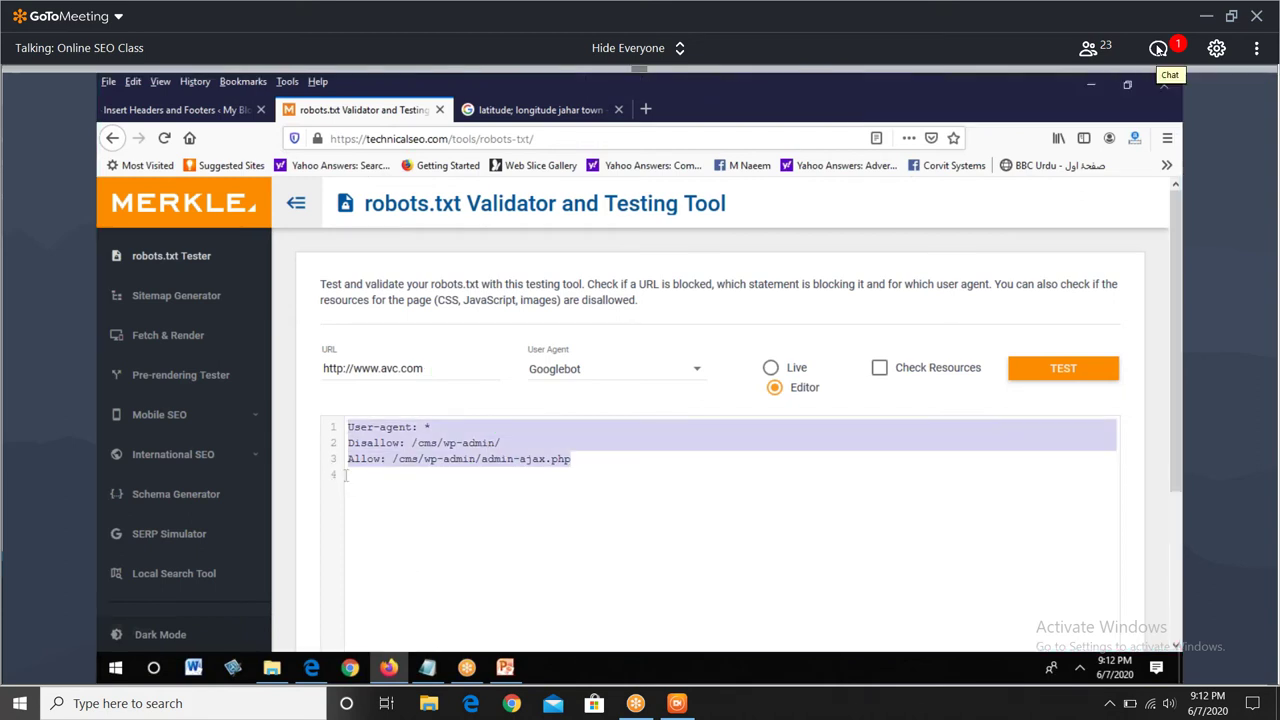
{"action": "left_click", "coordinate": [431, 677]}
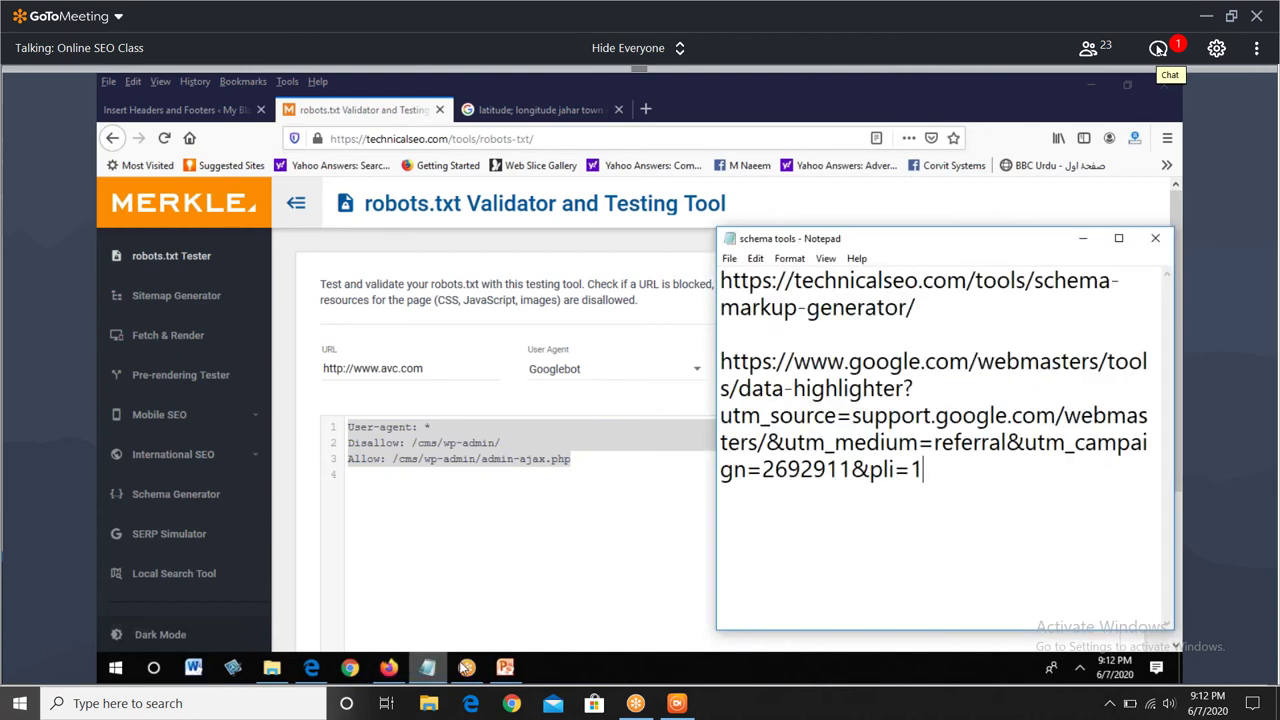
- Replace the notes' URLs with the pasted rules and trim the Disallow line to 'Disallow: /'
{"action": "left_click_drag", "start_coordinate": [969, 473], "coordinate": [566, 85]}
{"action": "key", "text": "ctrl+v"}
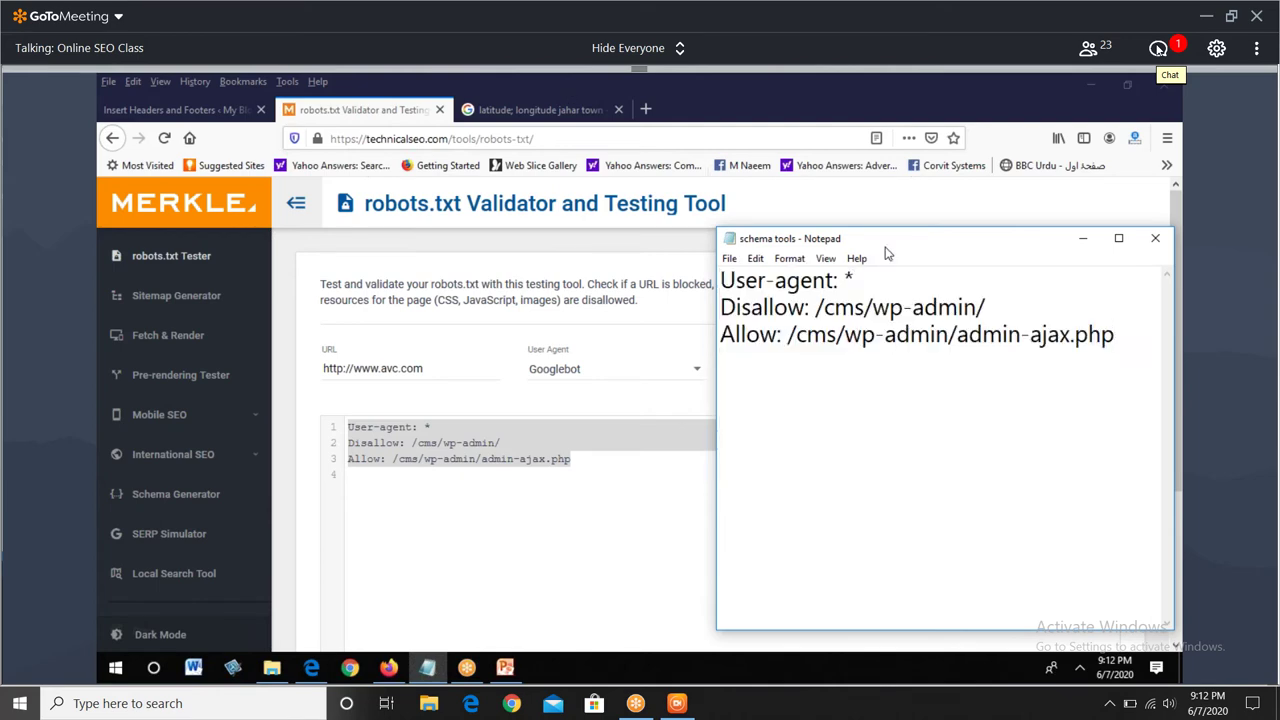
{"action": "double_click", "coordinate": [885, 247]}
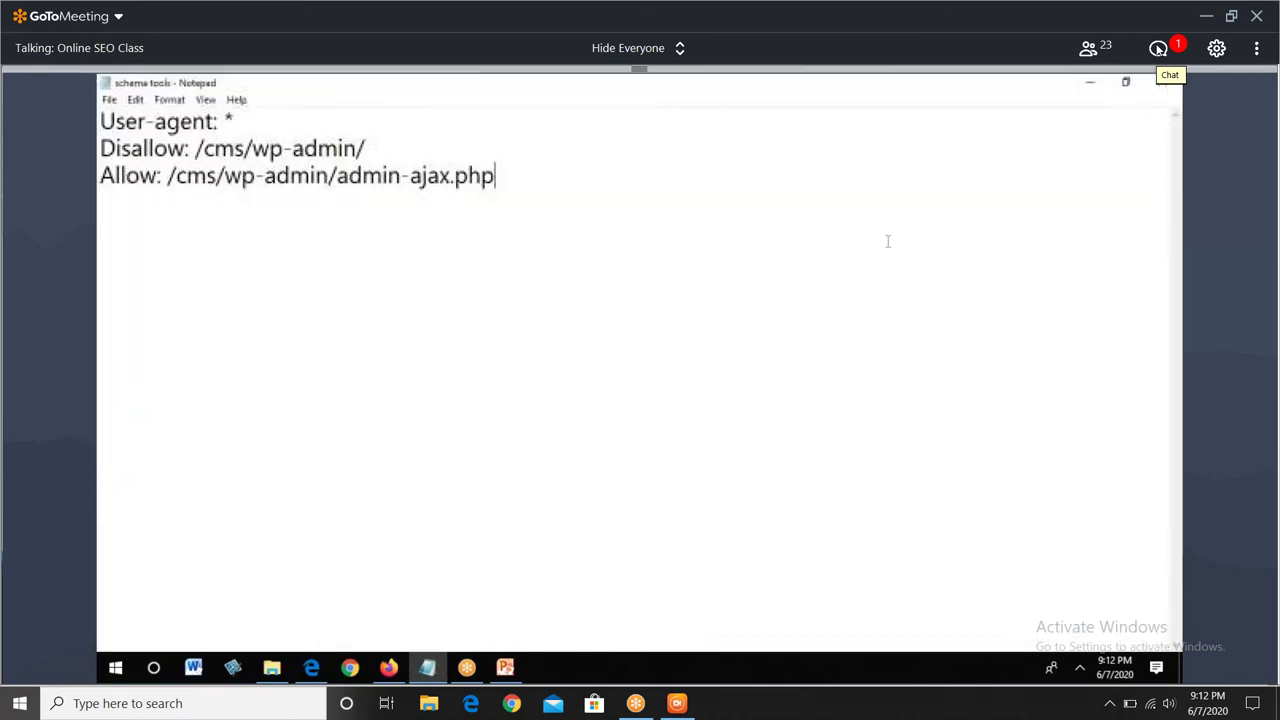
{"action": "left_click", "coordinate": [211, 153]}
{"action": "key", "text": "shift+End"}
{"action": "key", "text": "Delete"}
{"action": "key", "text": "Return"}
{"action": "key", "text": "Return"}
{"action": "key", "text": "Return"}
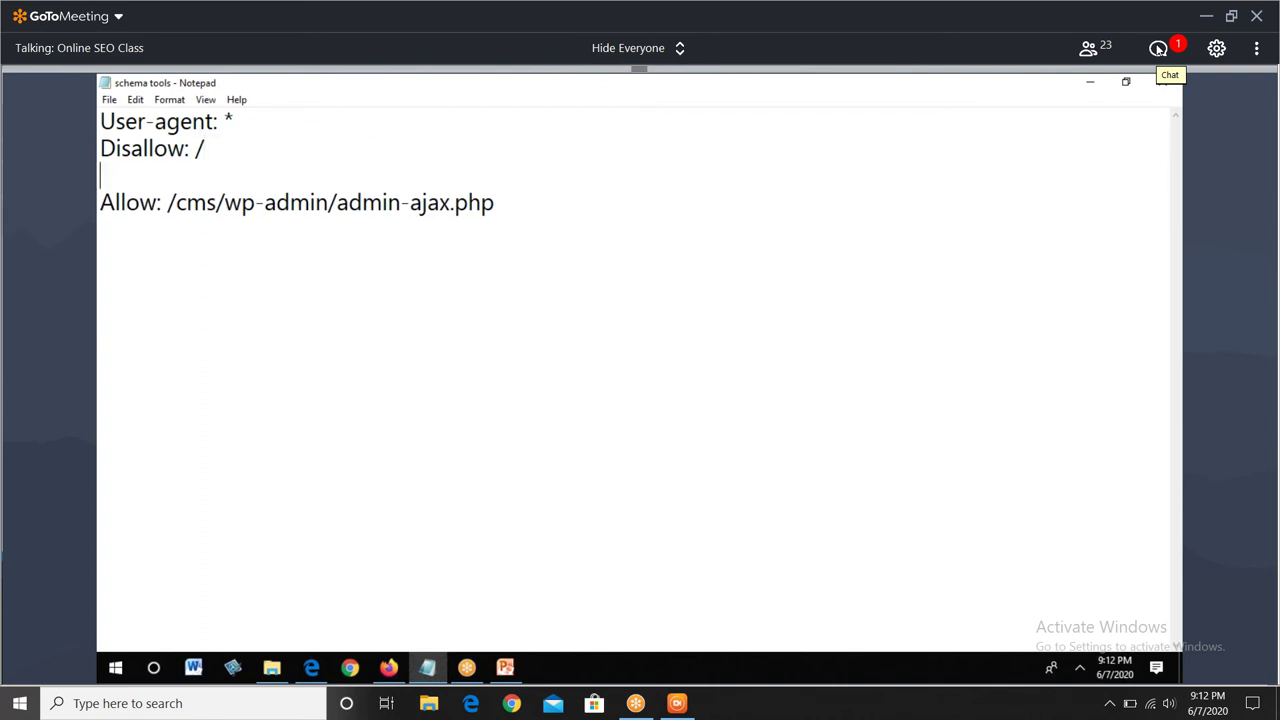
- Try changing Disallow to 'allow', undo it, and select the Disallow: / line
{"action": "left_click_drag", "start_coordinate": [186, 148], "coordinate": [100, 148]}
{"action": "type", "text": "allow"}
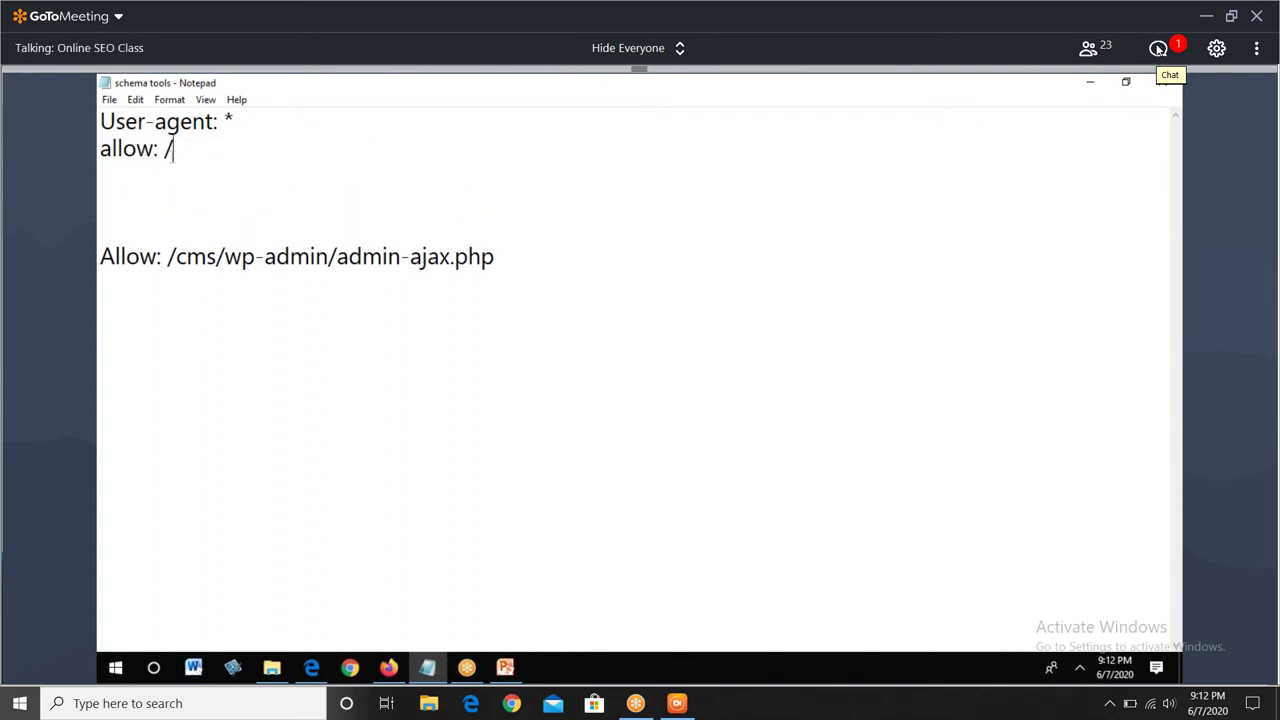
{"action": "left_click_drag", "start_coordinate": [173, 150], "coordinate": [100, 120]}
{"action": "left_click", "coordinate": [178, 165]}
{"action": "key", "text": "ctrl+z"}
{"action": "key", "text": "End"}
{"action": "key", "text": "shift+Left"}
{"action": "key", "text": "shift+Left"}
{"action": "key", "text": "shift+Left"}
{"action": "key", "text": "shift+Left"}
{"action": "key", "text": "shift+Left"}
{"action": "key", "text": "shift+Left"}
{"action": "key", "text": "shift+Left"}
{"action": "key", "text": "shift+Left"}
{"action": "key", "text": "shift+Left"}
{"action": "key", "text": "shift+Left"}
{"action": "key", "text": "shift+Left"}
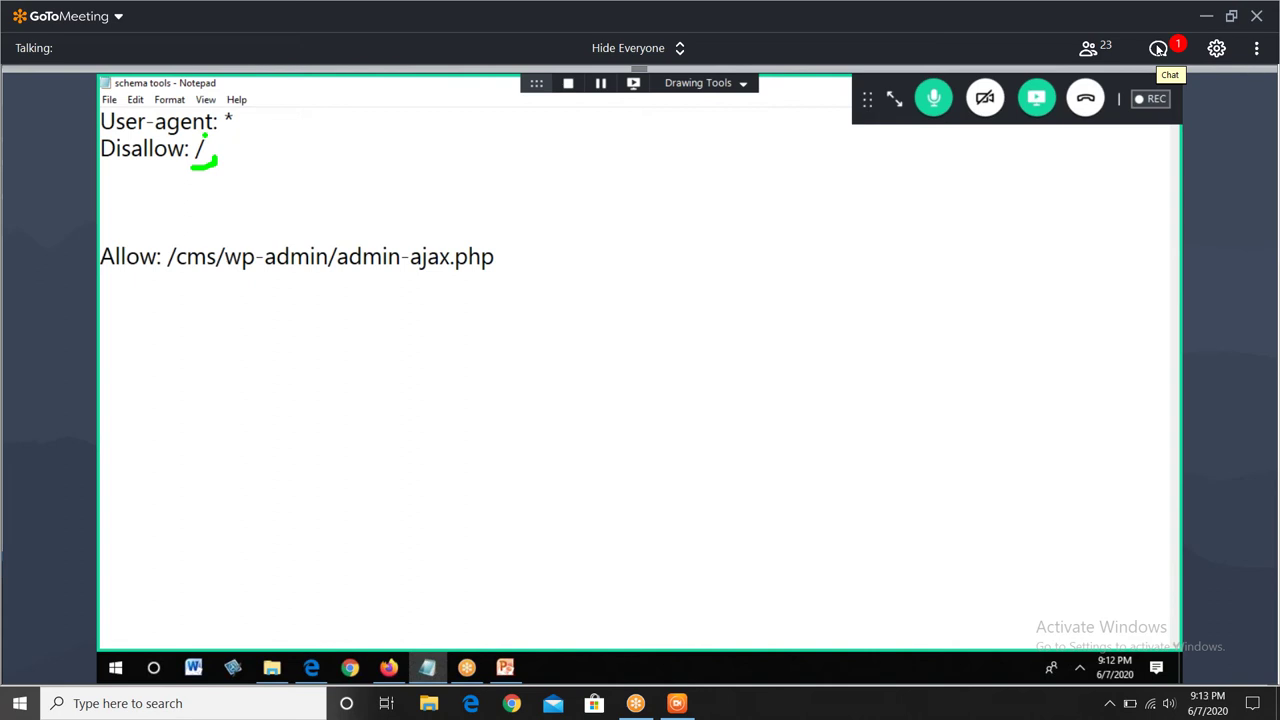
- Copy 'Disallow: /' onto the blank line below and extend it with 'images/'
{"action": "left_click", "coordinate": [144, 152]}
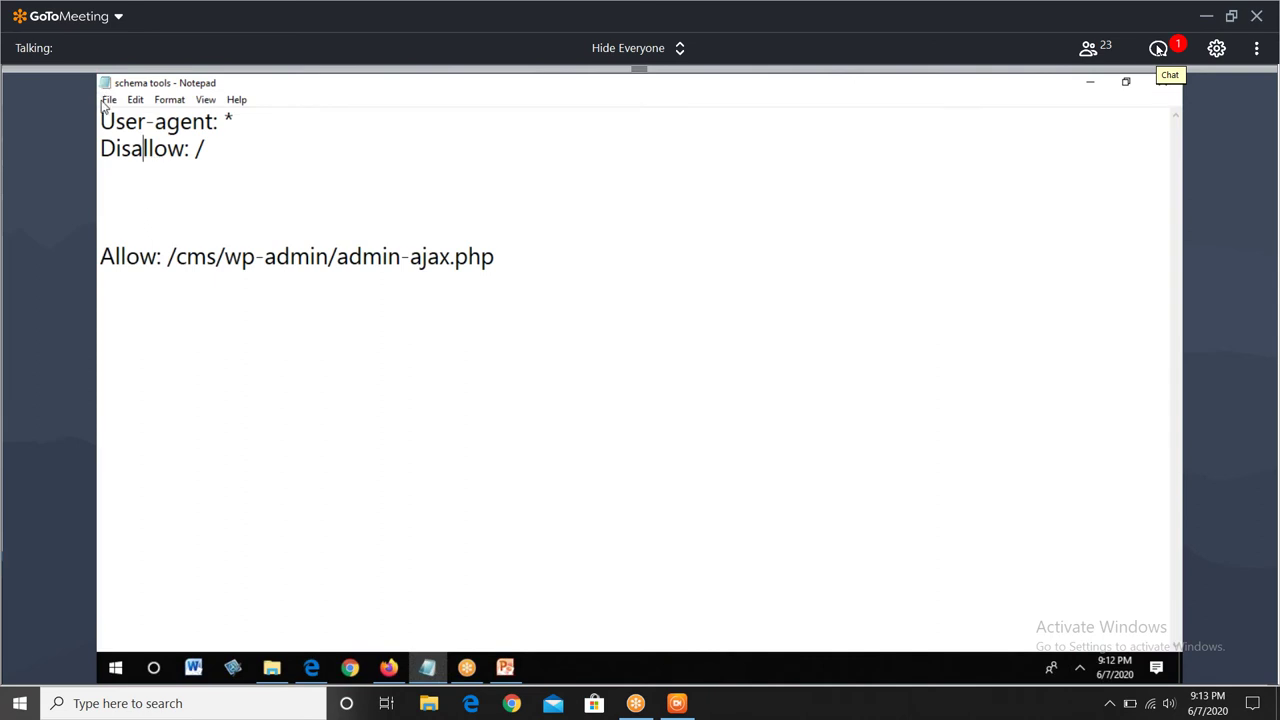
{"action": "left_click_drag", "start_coordinate": [205, 149], "coordinate": [100, 149]}
{"action": "key", "text": "ctrl+c"}
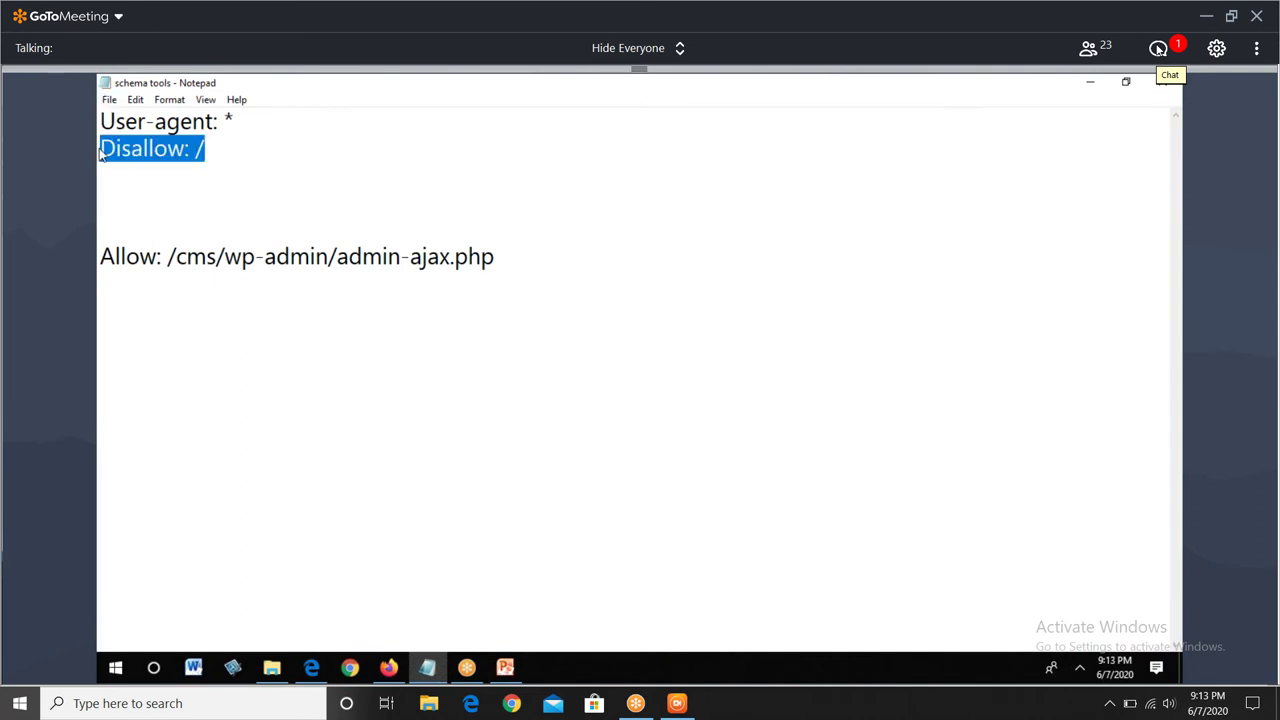
{"action": "left_click", "coordinate": [137, 203]}
{"action": "key", "text": "ctrl+v"}
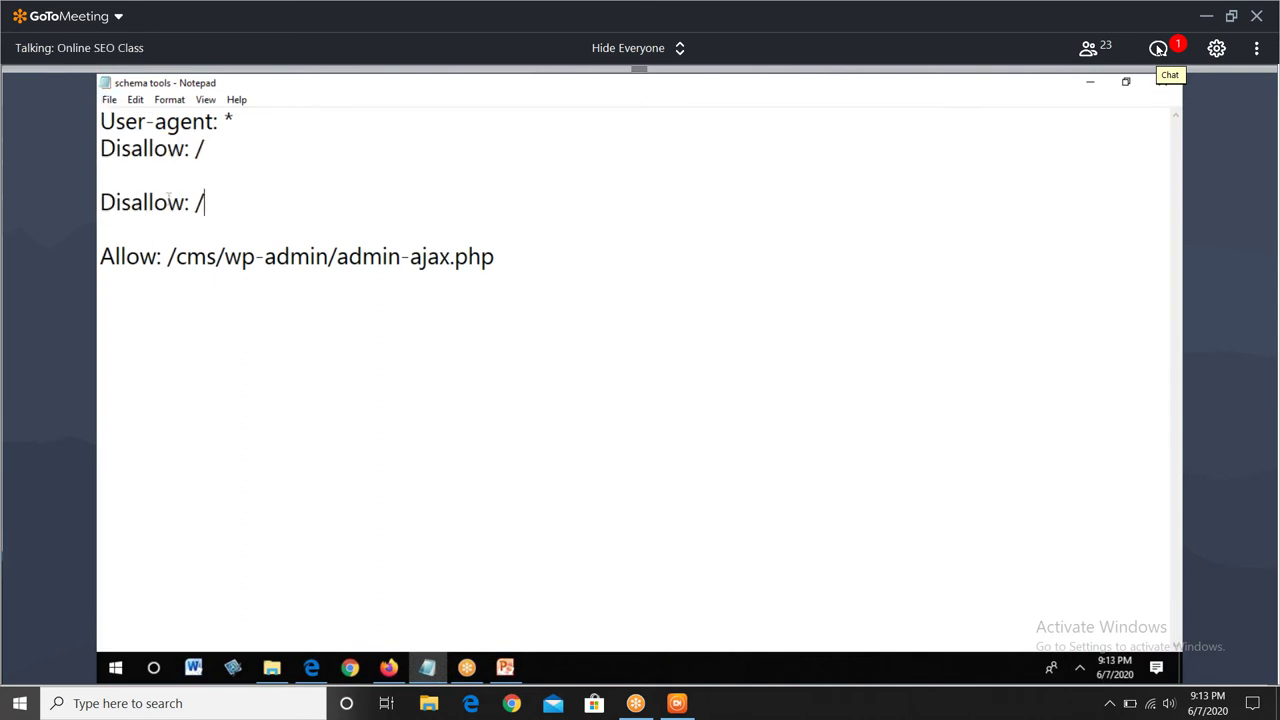
{"action": "type", "text": "images/"}
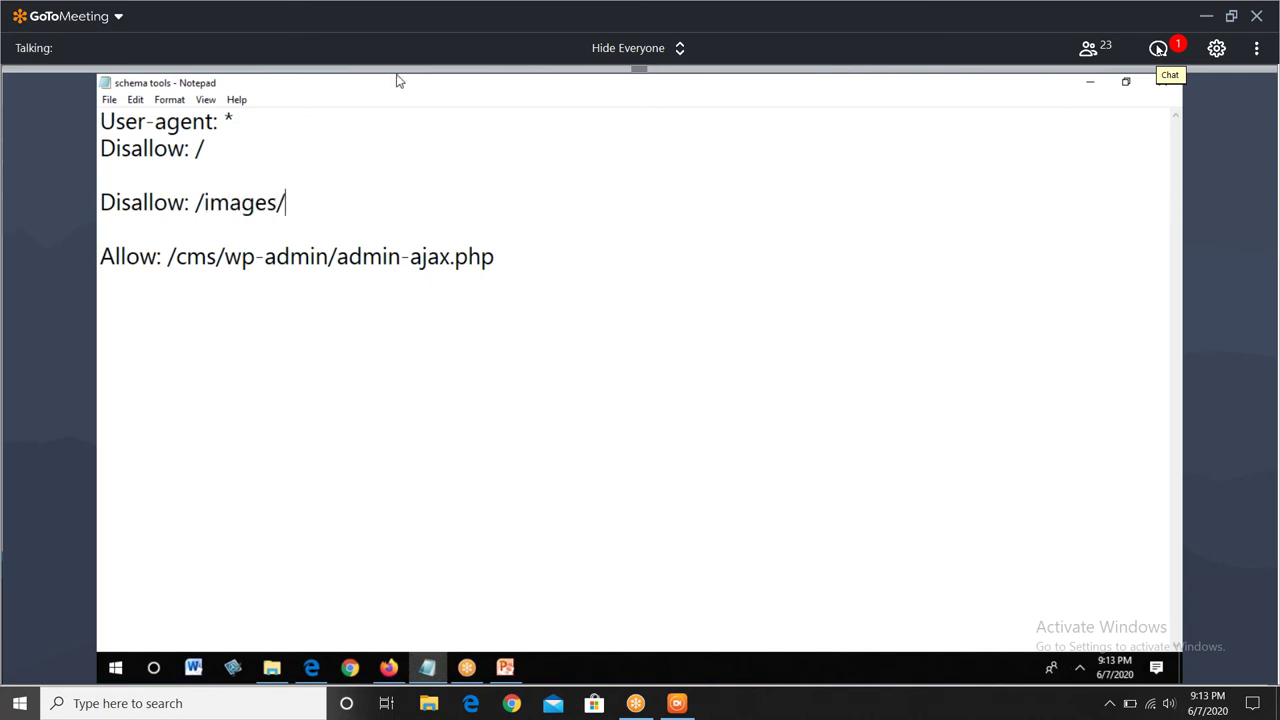
- Complete the new rule as 'Disallow: /images/abc.html' and highlight the abc.html file name
{"action": "left_click_drag", "start_coordinate": [288, 203], "coordinate": [100, 218]}
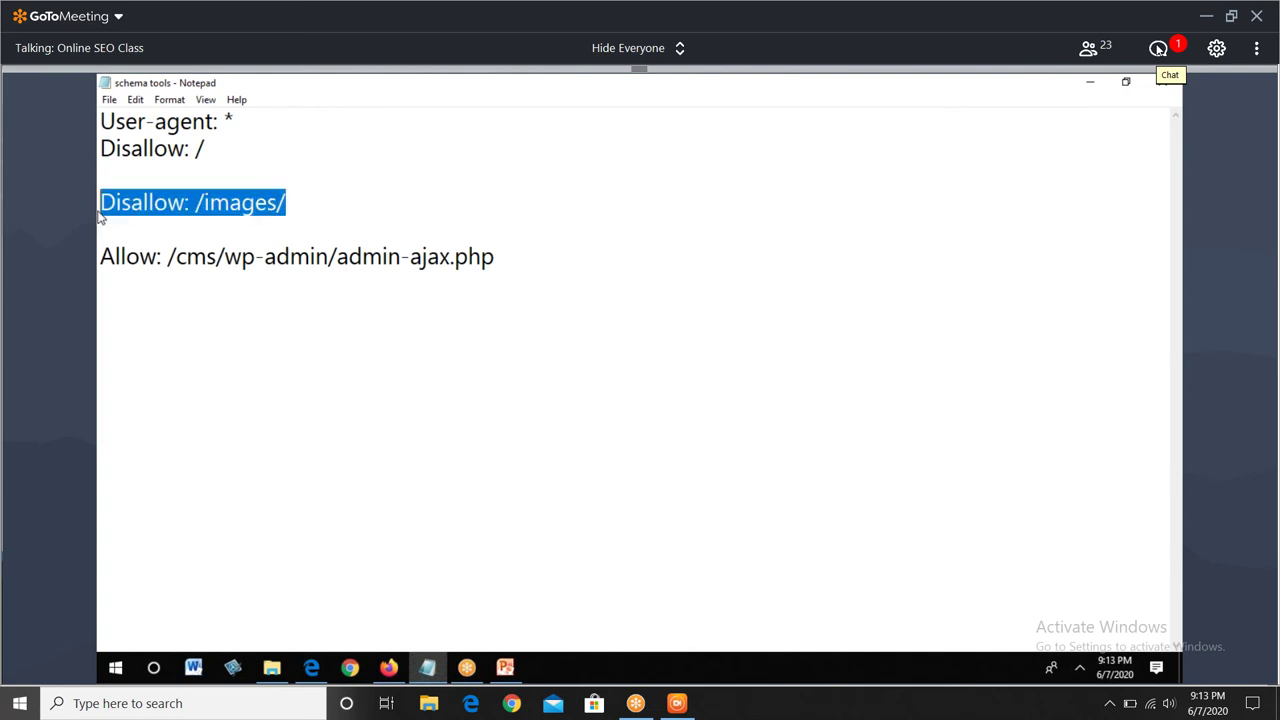
{"action": "left_click", "coordinate": [350, 194]}
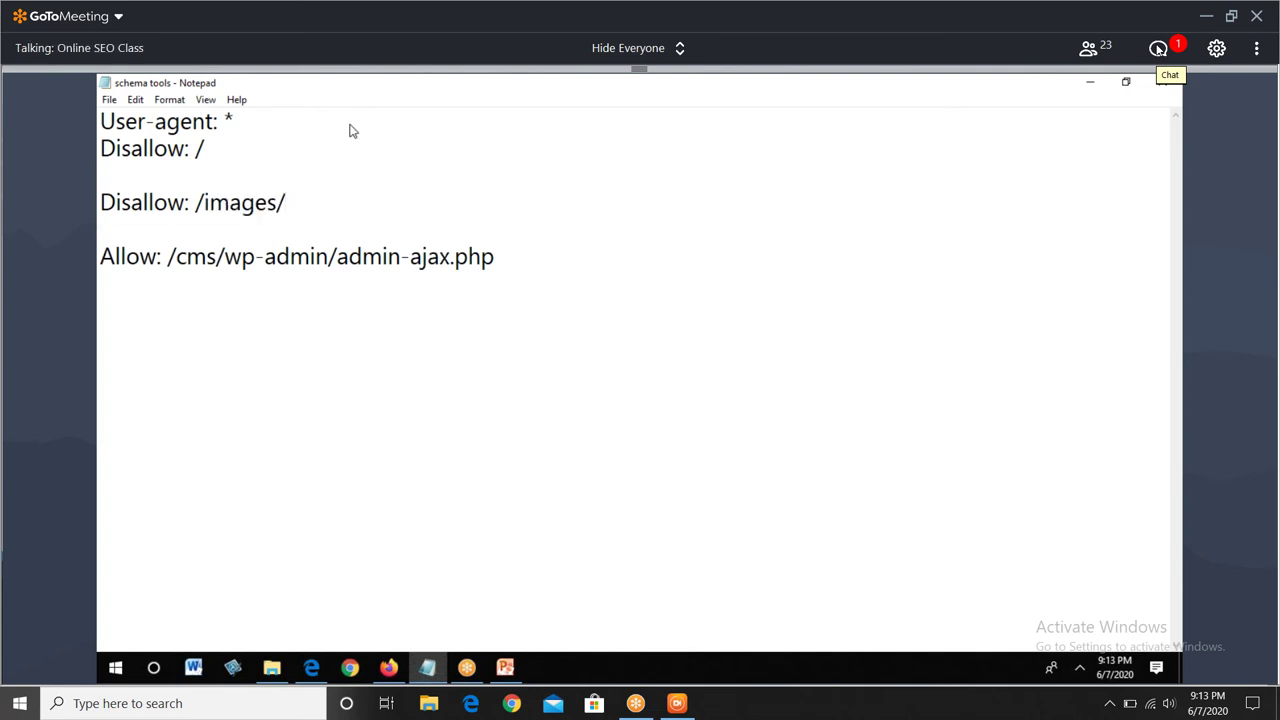
{"action": "type", "text": "abc.htm"}
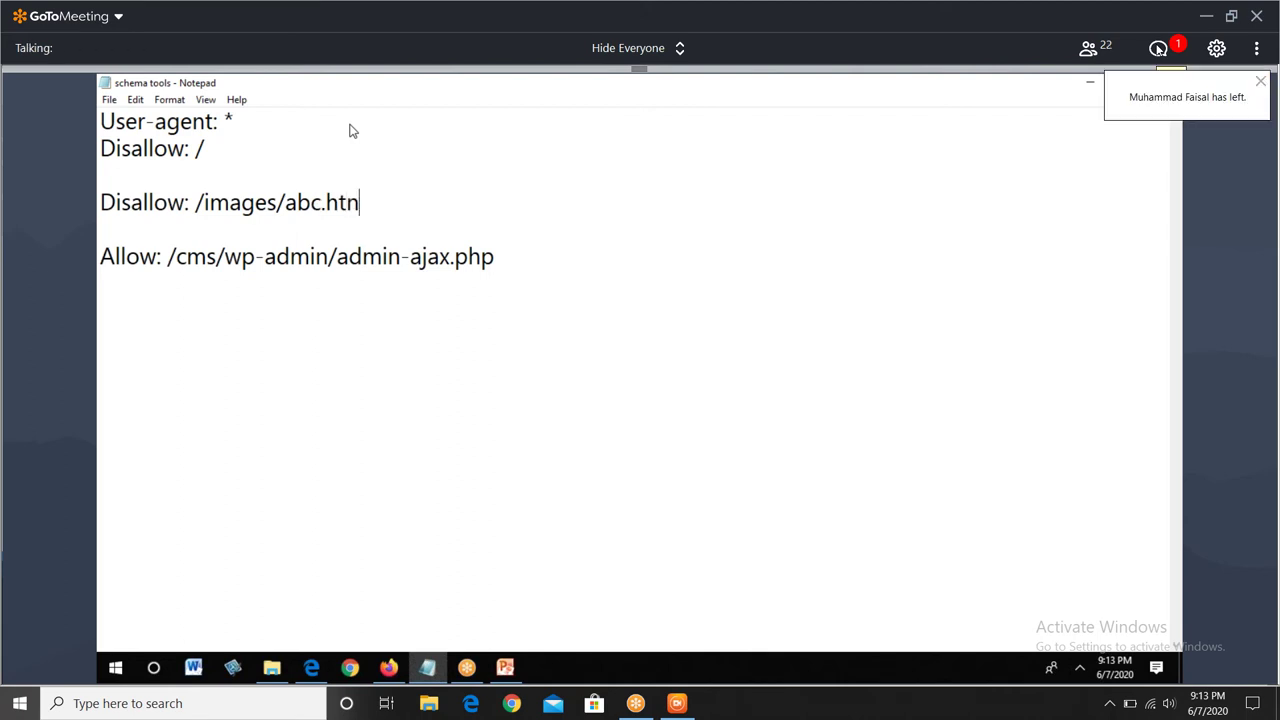
{"action": "key", "text": "BackSpace"}
{"action": "type", "text": "ml"}
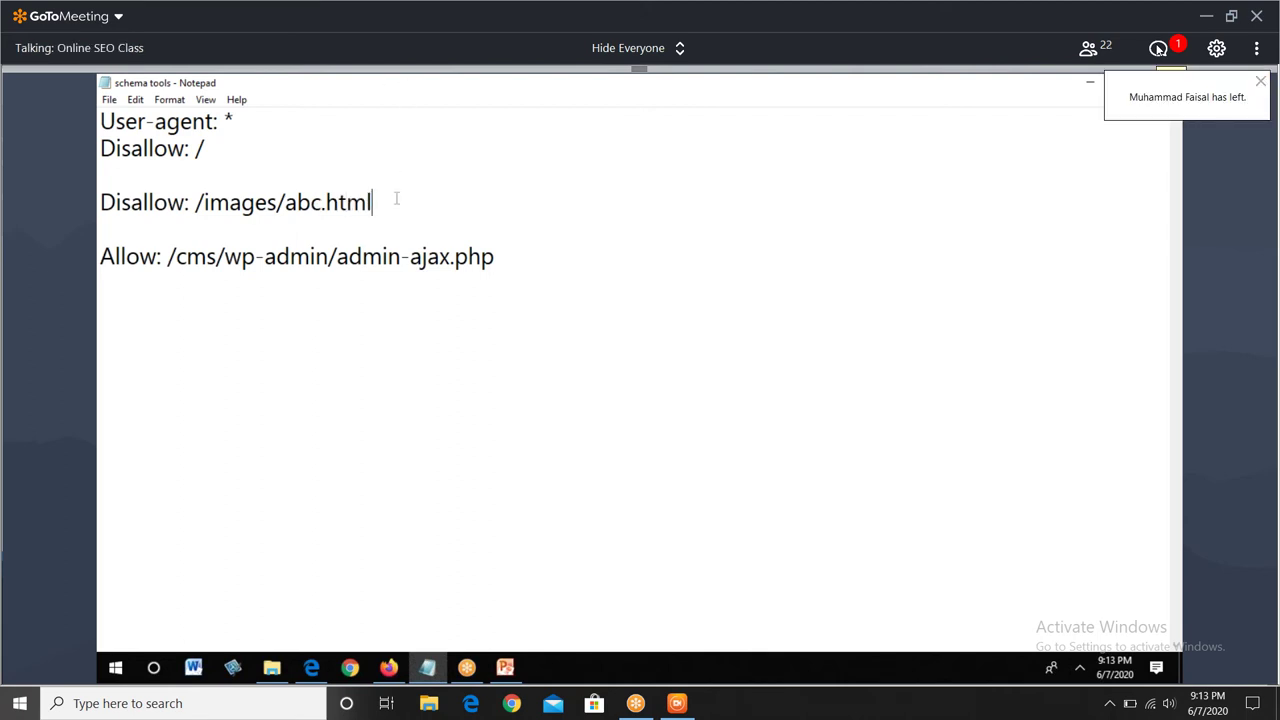
{"action": "left_click_drag", "start_coordinate": [396, 199], "coordinate": [285, 202]}
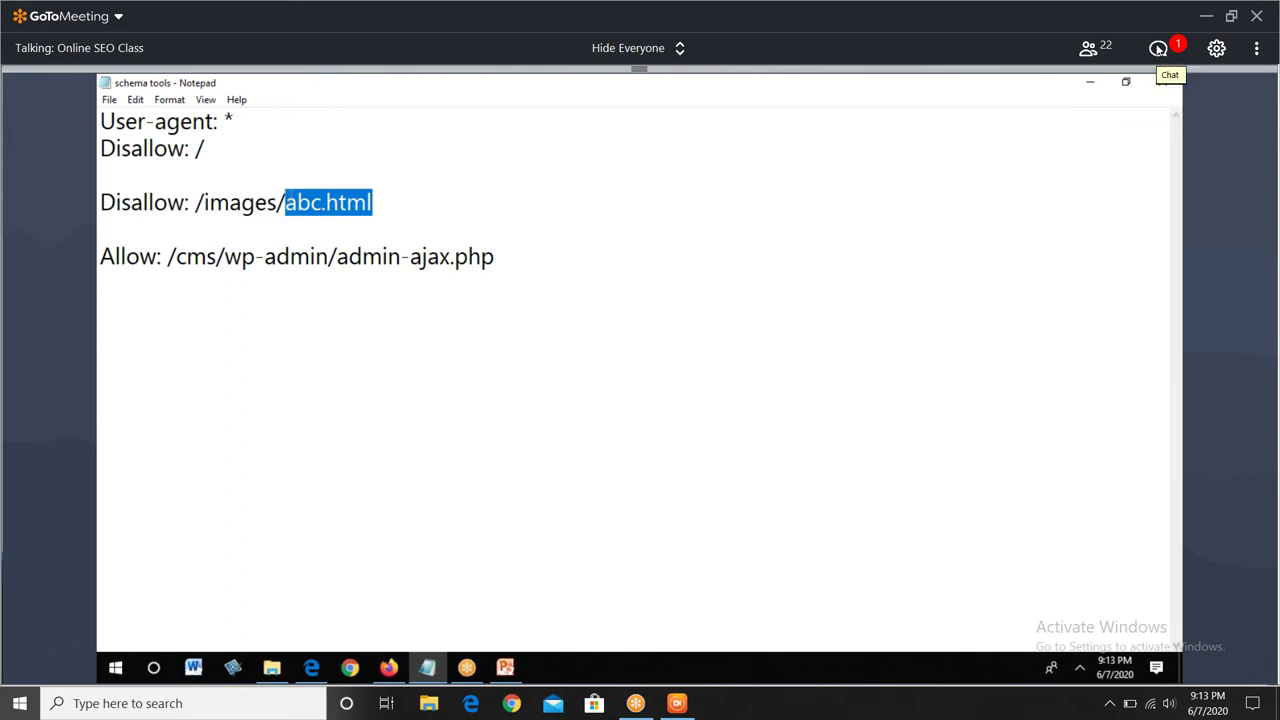
{"action": "left_click", "coordinate": [388, 667]}
- Search Google for 'robots.txt', correcting the mistyped 'robots.tt' query
{"action": "key", "text": "ctrl+Tab"}
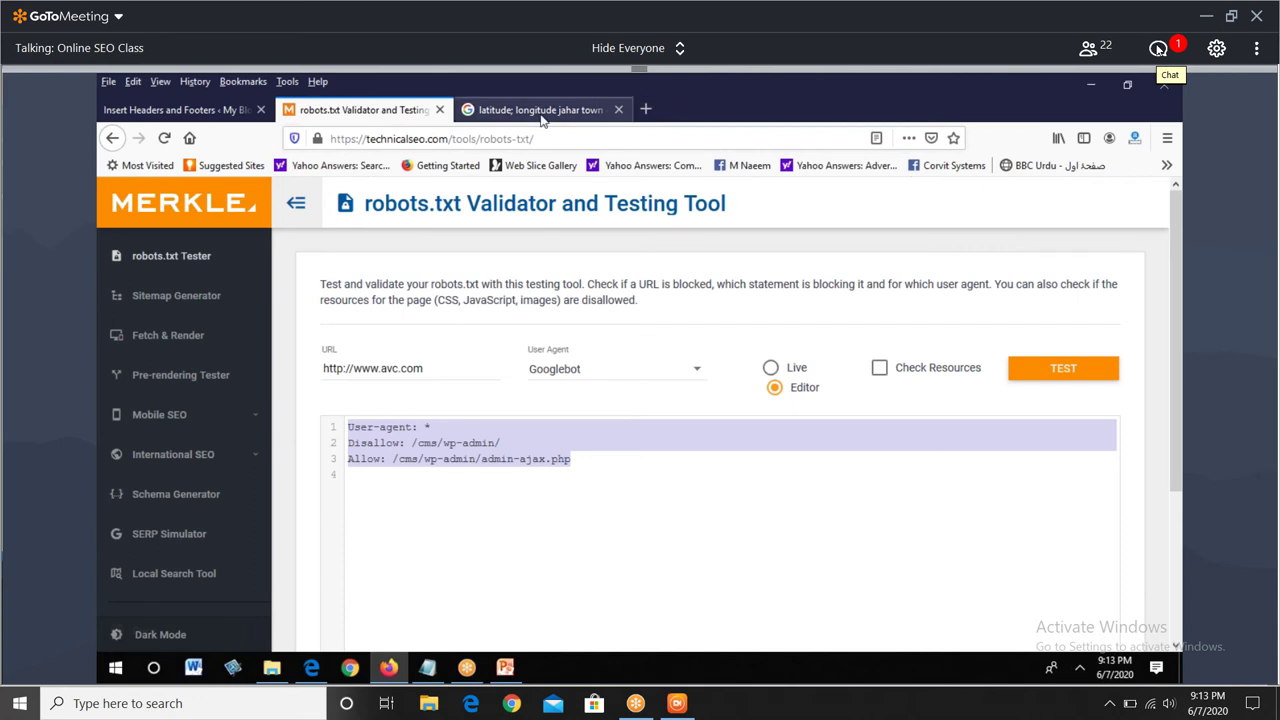
{"action": "left_click_drag", "start_coordinate": [413, 207], "coordinate": [110, 226]}
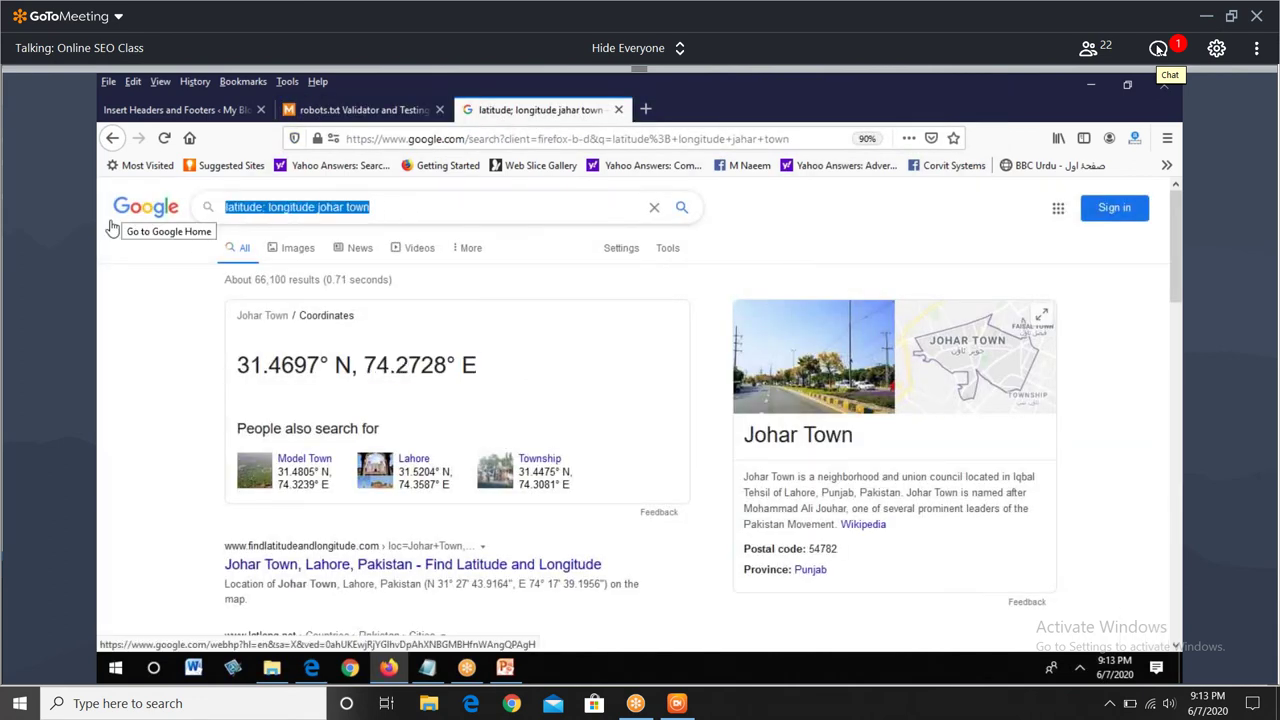
{"action": "type", "text": "robots.tt"}
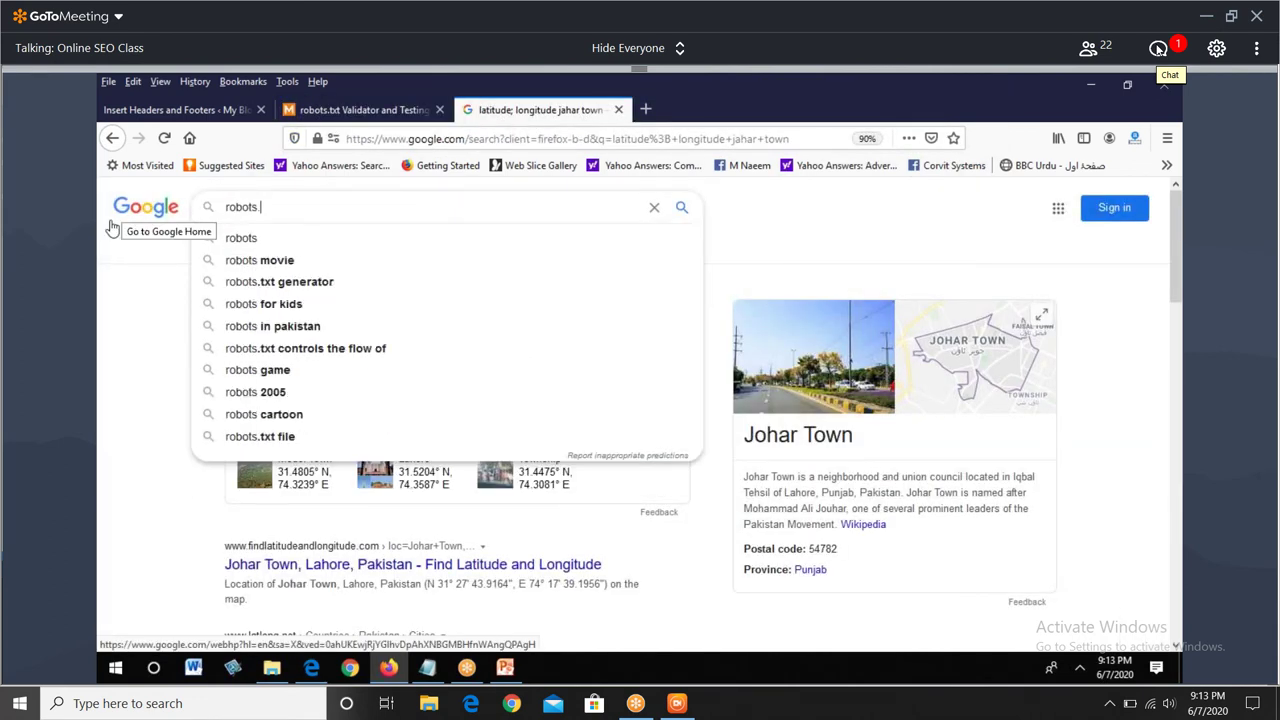
{"action": "key", "text": "Return"}
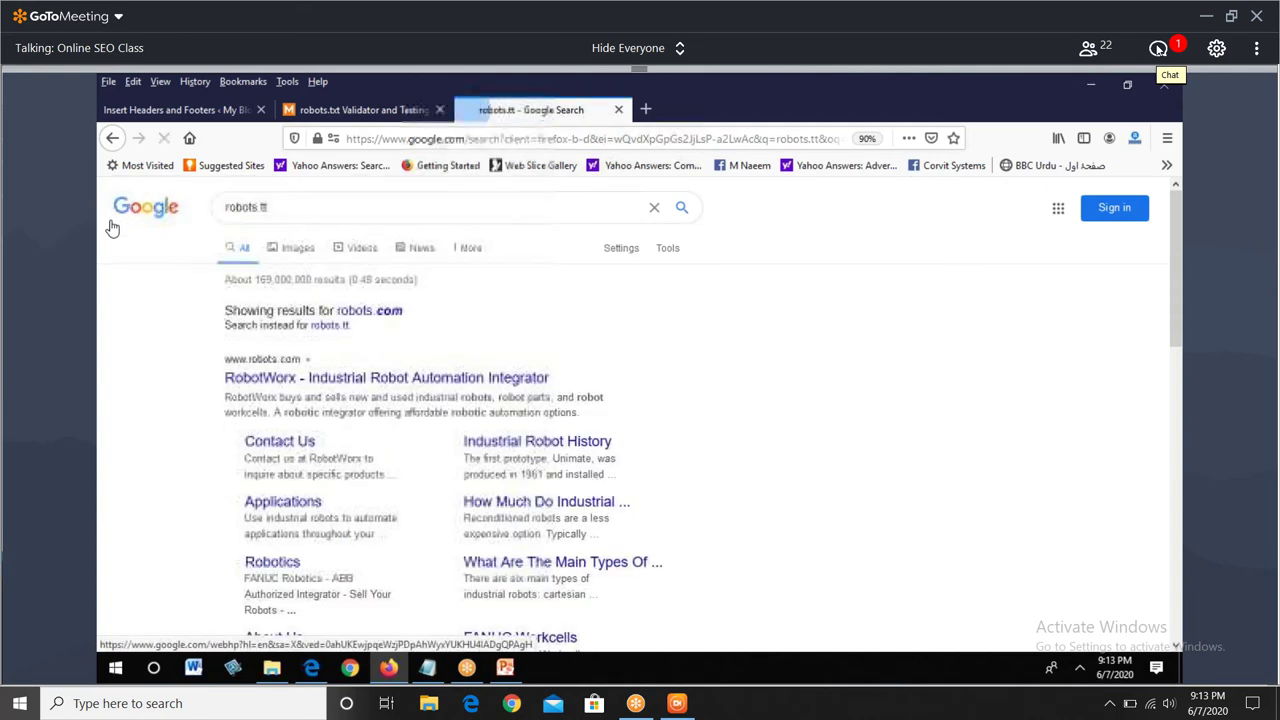
{"action": "left_click", "coordinate": [337, 204]}
{"action": "key", "text": "BackSpace"}
{"action": "type", "text": "xt"}
{"action": "key", "text": "Return"}
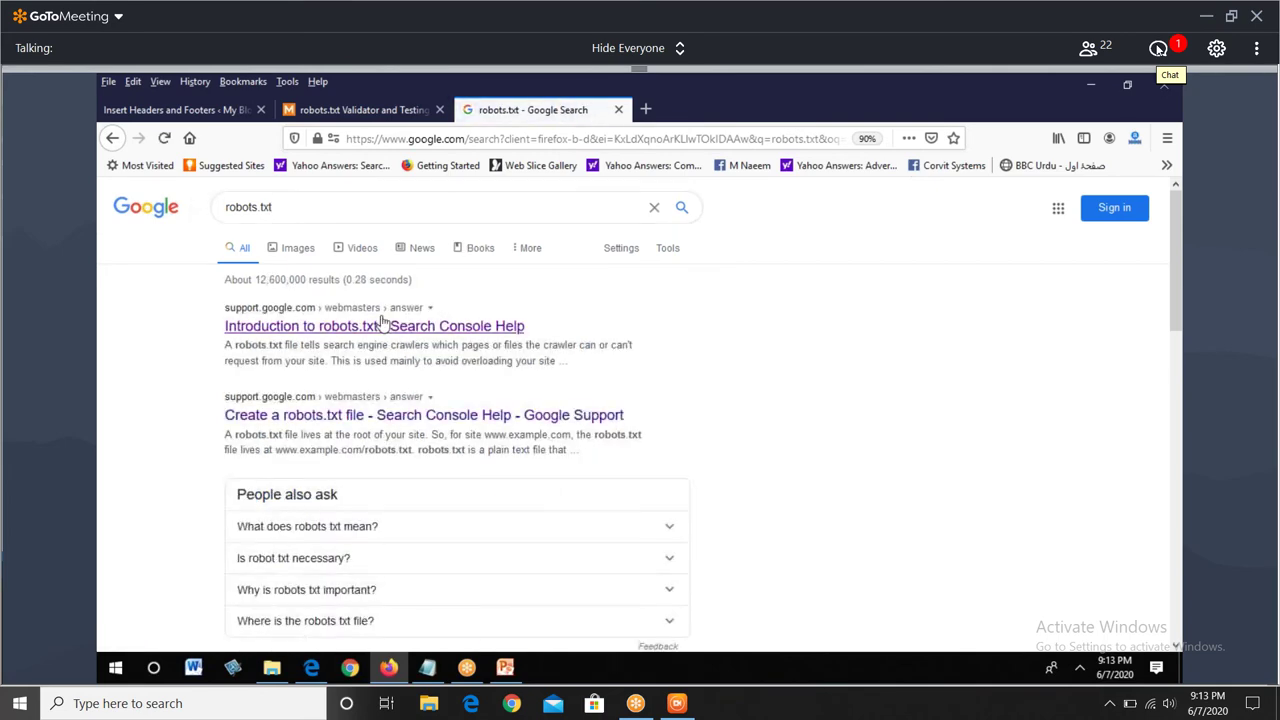
- Read through the Introduction to robots.txt help article, then return to the search results
{"action": "left_click", "coordinate": [380, 330]}
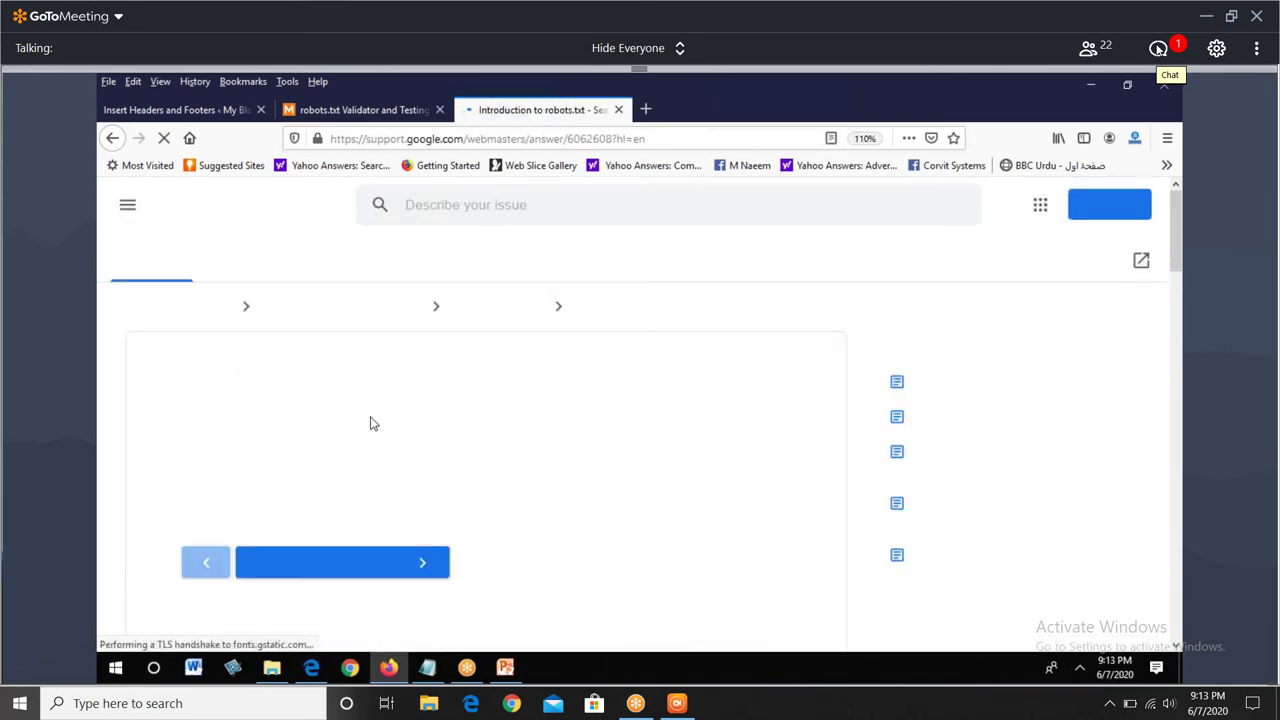
{"action": "right_click", "coordinate": [466, 410]}
{"action": "left_click", "coordinate": [497, 403]}
{"action": "scroll", "coordinate": [497, 404], "scroll_direction": "down", "scroll_amount": 3}
{"action": "scroll", "coordinate": [497, 404], "scroll_direction": "down", "scroll_amount": 1}
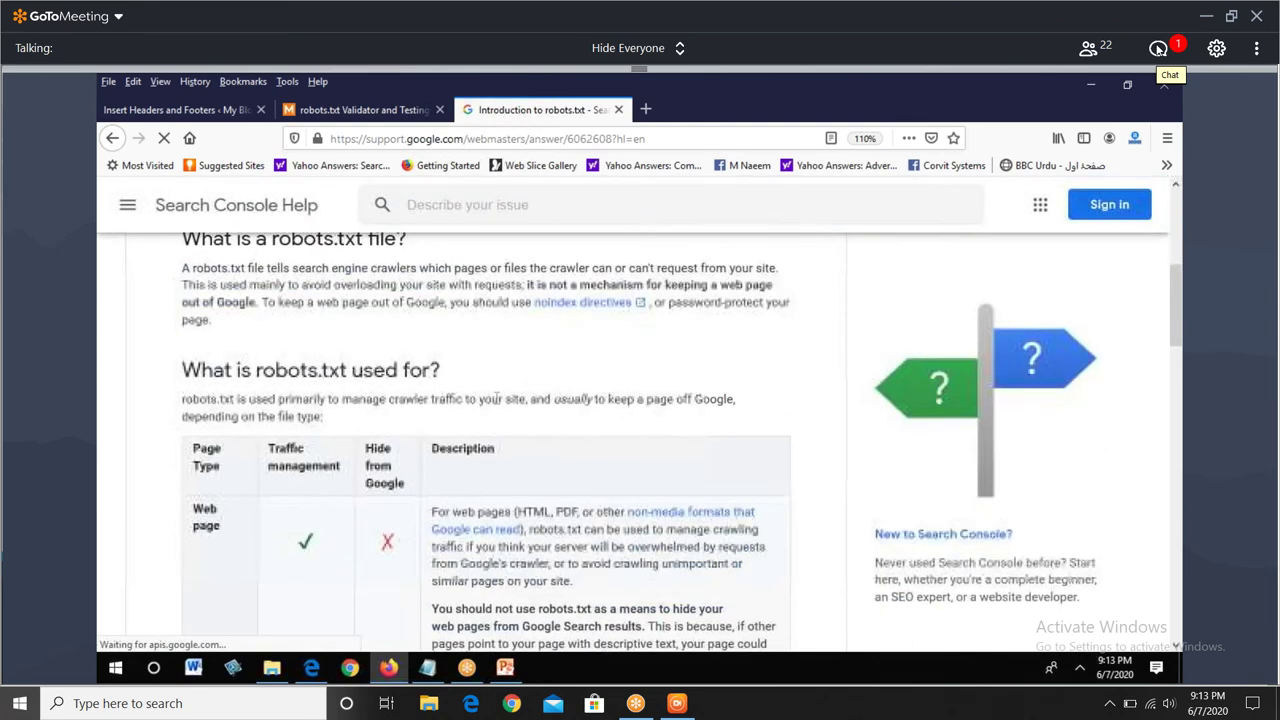
{"action": "scroll", "coordinate": [497, 404], "scroll_direction": "down", "scroll_amount": 3}
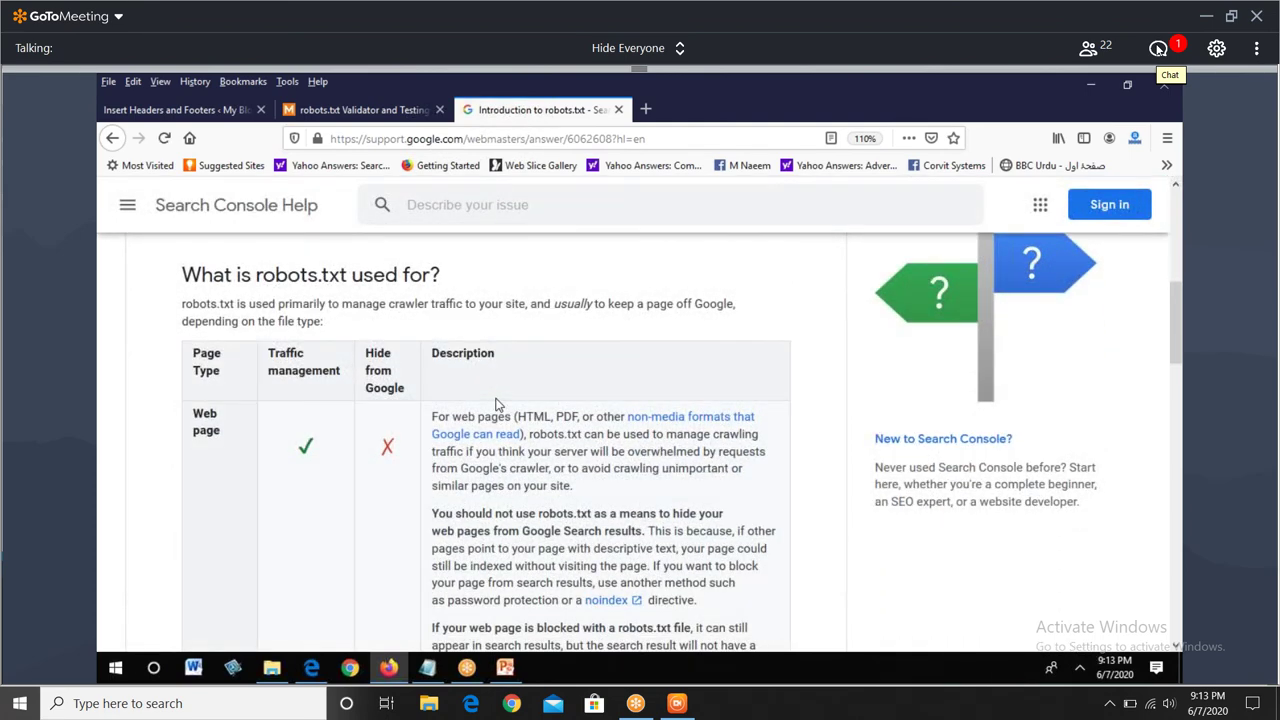
{"action": "scroll", "coordinate": [497, 403], "scroll_direction": "down", "scroll_amount": 2}
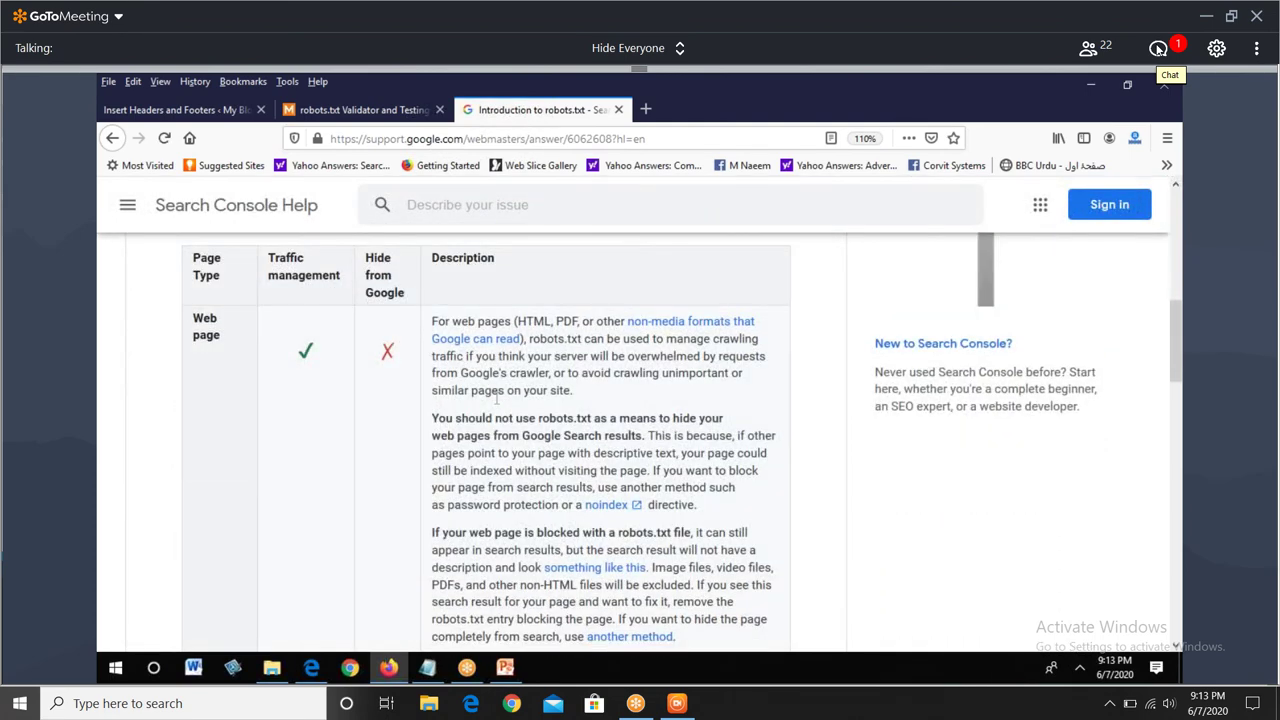
{"action": "scroll", "coordinate": [497, 400], "scroll_direction": "down", "scroll_amount": 10}
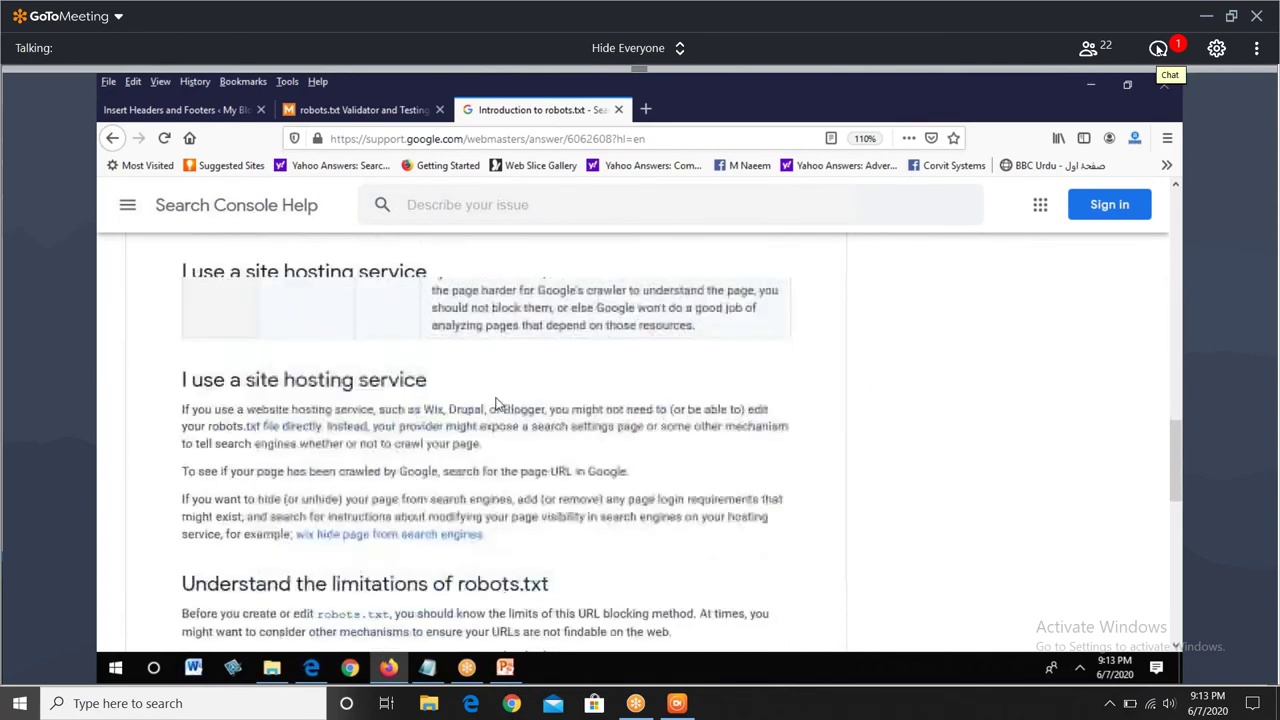
{"action": "scroll", "coordinate": [497, 404], "scroll_direction": "down", "scroll_amount": 10}
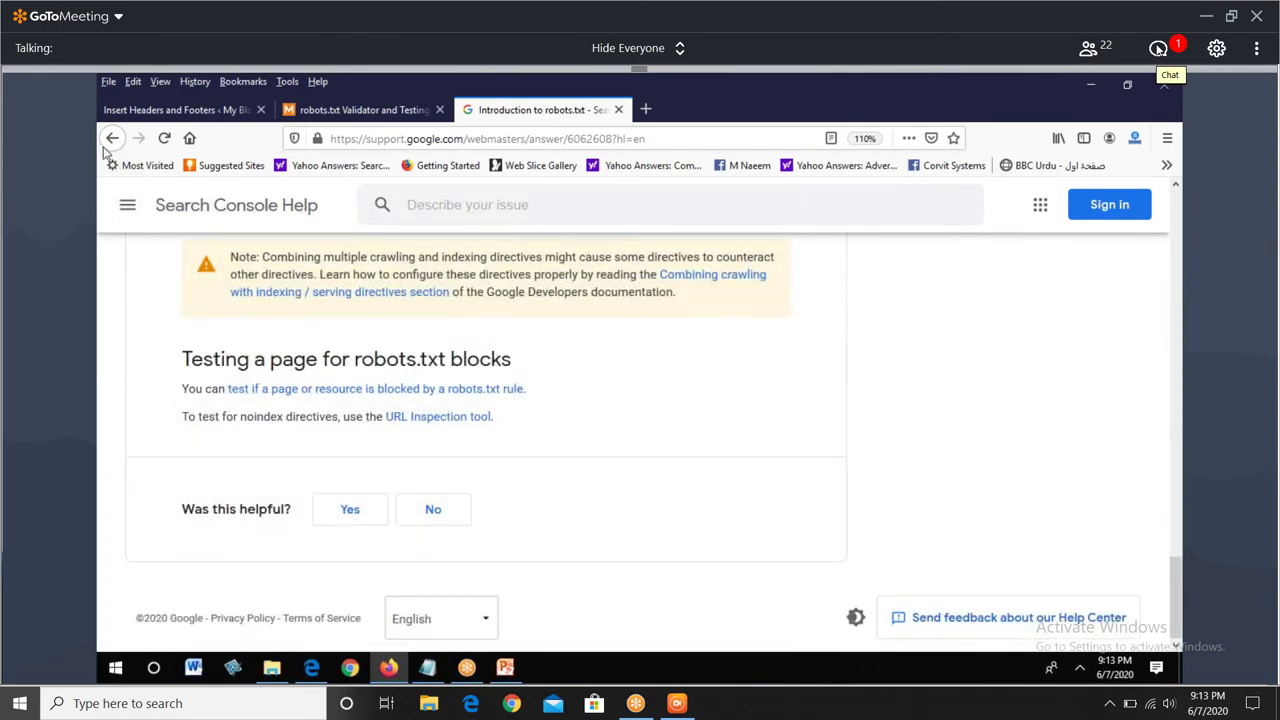
{"action": "left_click", "coordinate": [113, 140]}
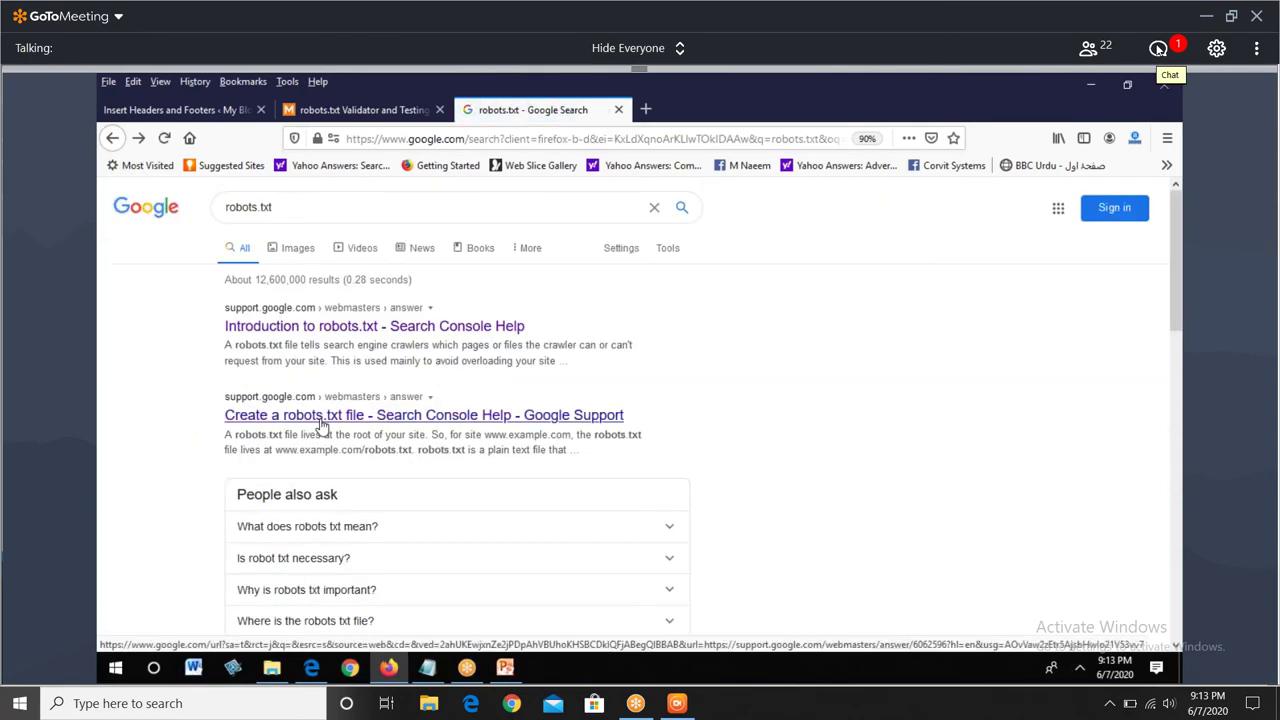
- Open the 'Create a robots.txt file' help article and scroll into it
{"action": "left_click", "coordinate": [321, 420]}
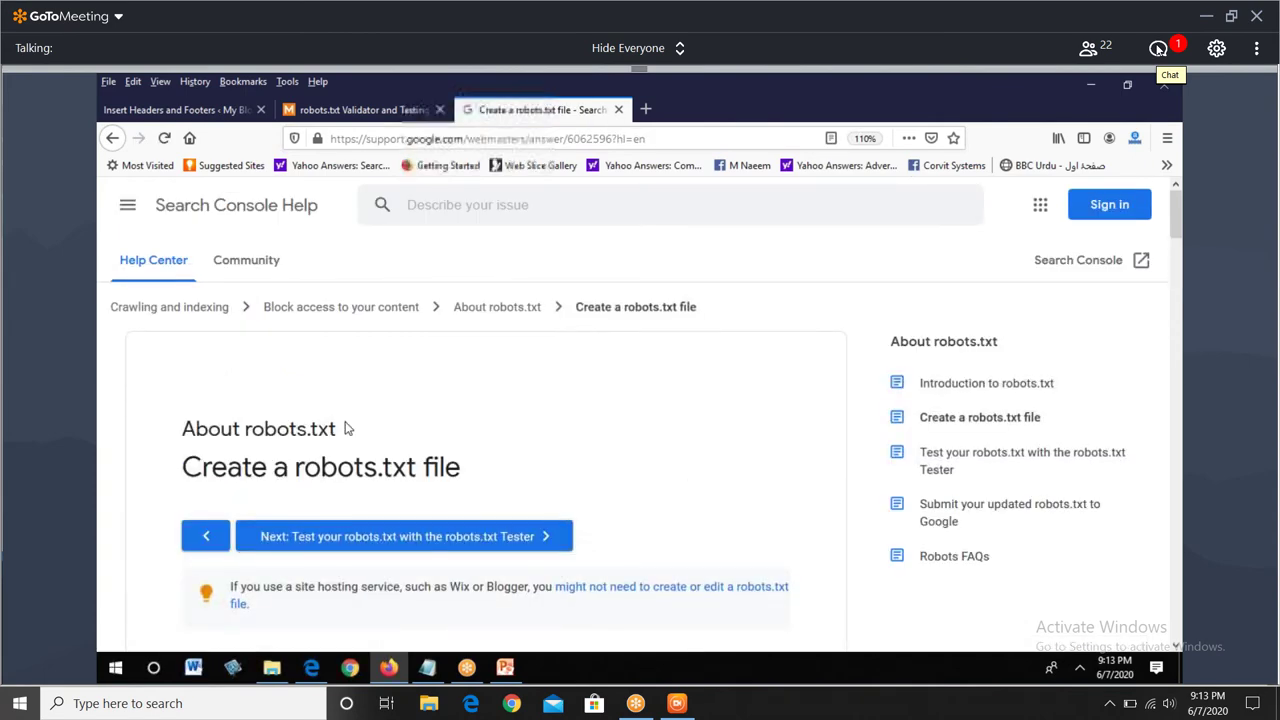
{"action": "scroll", "coordinate": [346, 420], "scroll_direction": "down", "scroll_amount": 3}
{"action": "scroll", "coordinate": [346, 422], "scroll_direction": "down", "scroll_amount": 3}
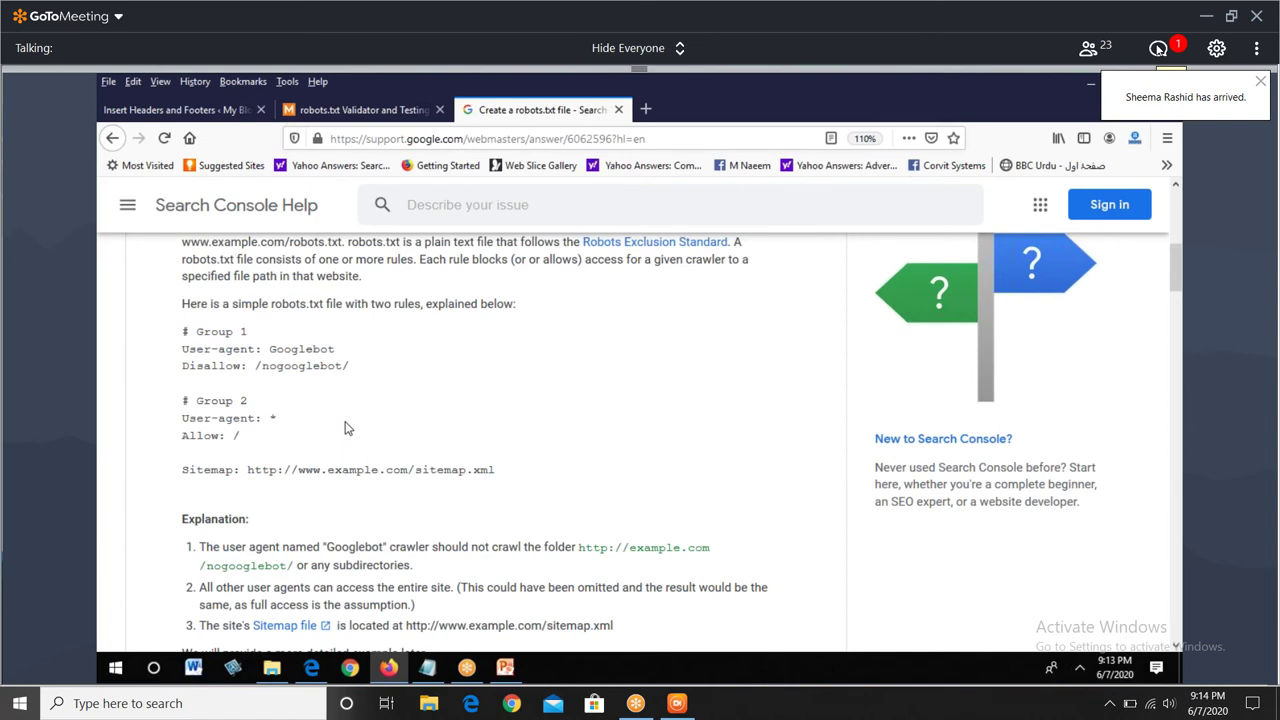
- Annotate the User-agent: * line and Group 2 block, clear marks, and scroll to Another example file
{"action": "key", "text": "ctrl+alt+d"}
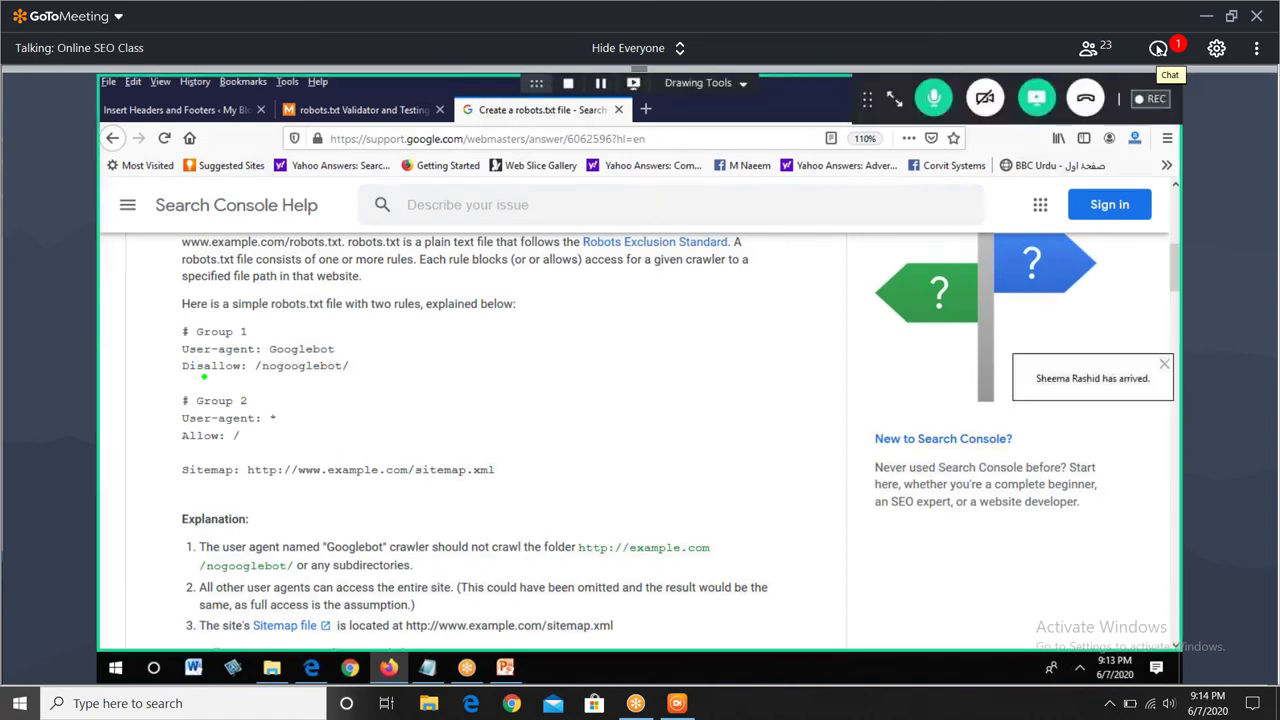
{"action": "left_click_drag", "start_coordinate": [273, 413], "coordinate": [320, 376]}
{"action": "mouse_move", "coordinate": [220, 372]}
{"action": "left_mouse_down"}
{"action": "mouse_move", "coordinate": [150, 428]}
{"action": "mouse_move", "coordinate": [200, 465]}
{"action": "mouse_move", "coordinate": [305, 410]}
{"action": "mouse_move", "coordinate": [222, 384]}
{"action": "left_mouse_up"}
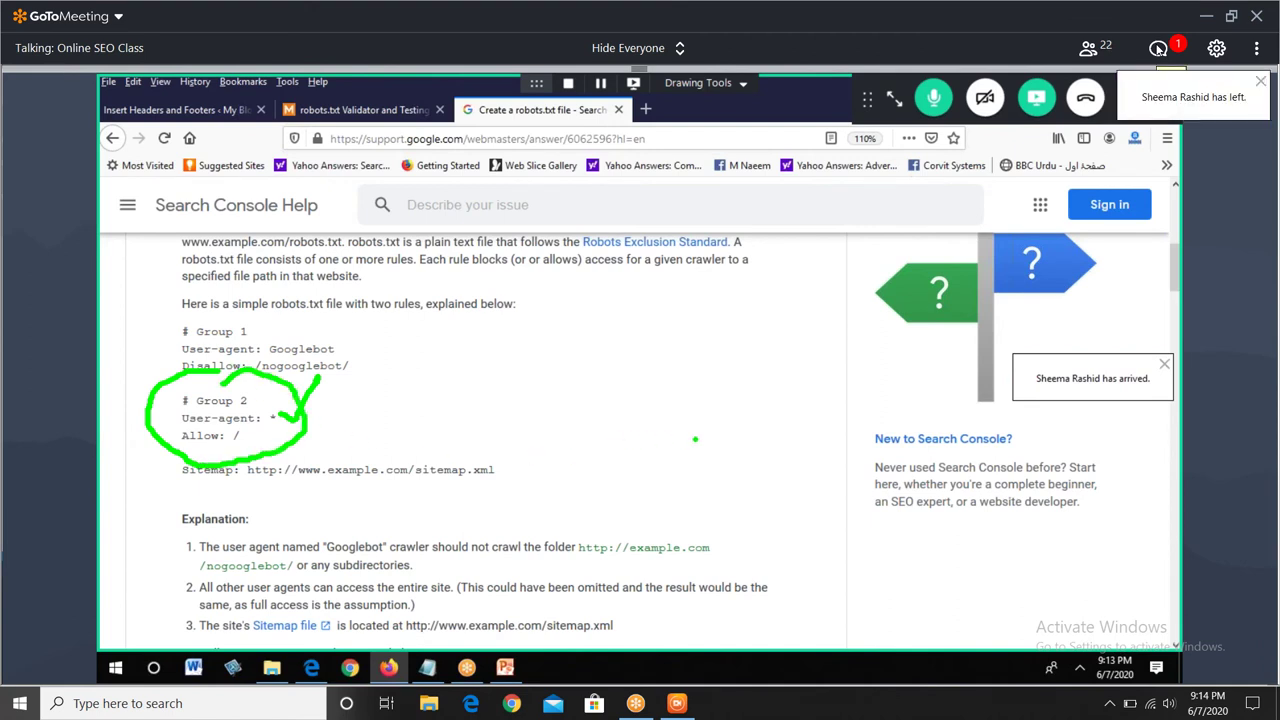
{"action": "key", "text": "Escape"}
{"action": "scroll", "coordinate": [387, 411], "scroll_direction": "down", "scroll_amount": 3}
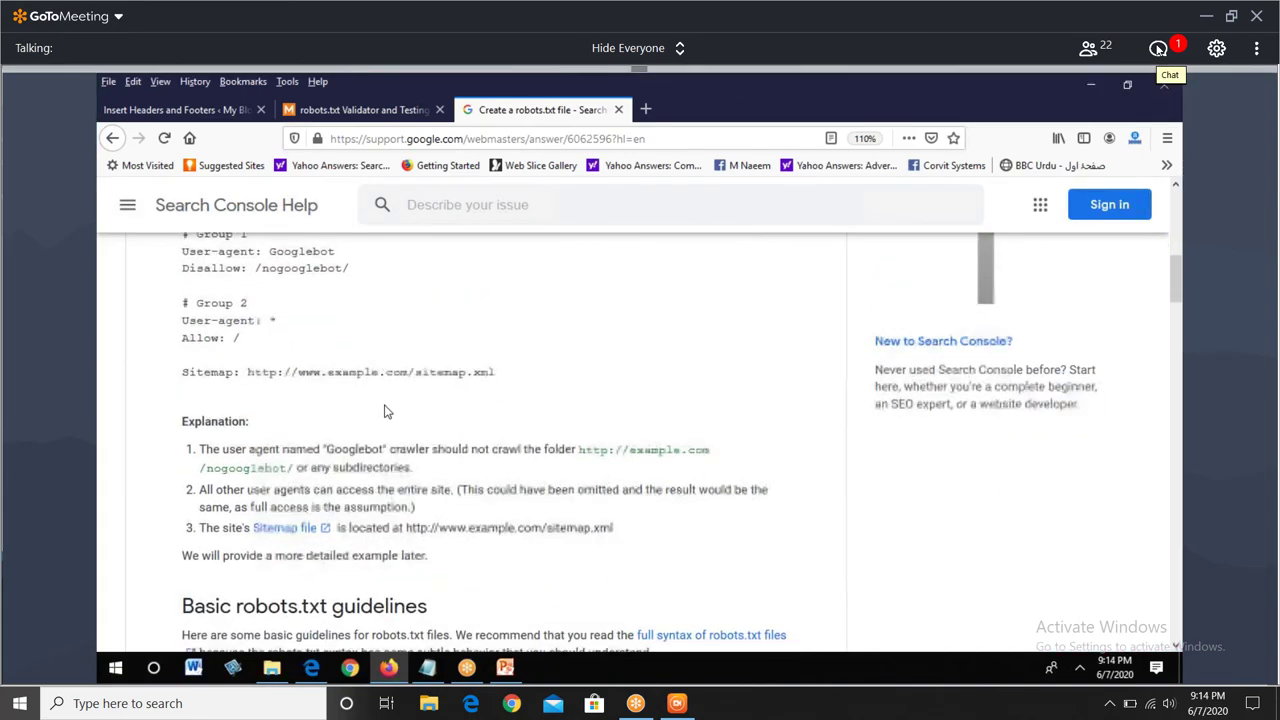
{"action": "scroll", "coordinate": [387, 411], "scroll_direction": "down", "scroll_amount": 6}
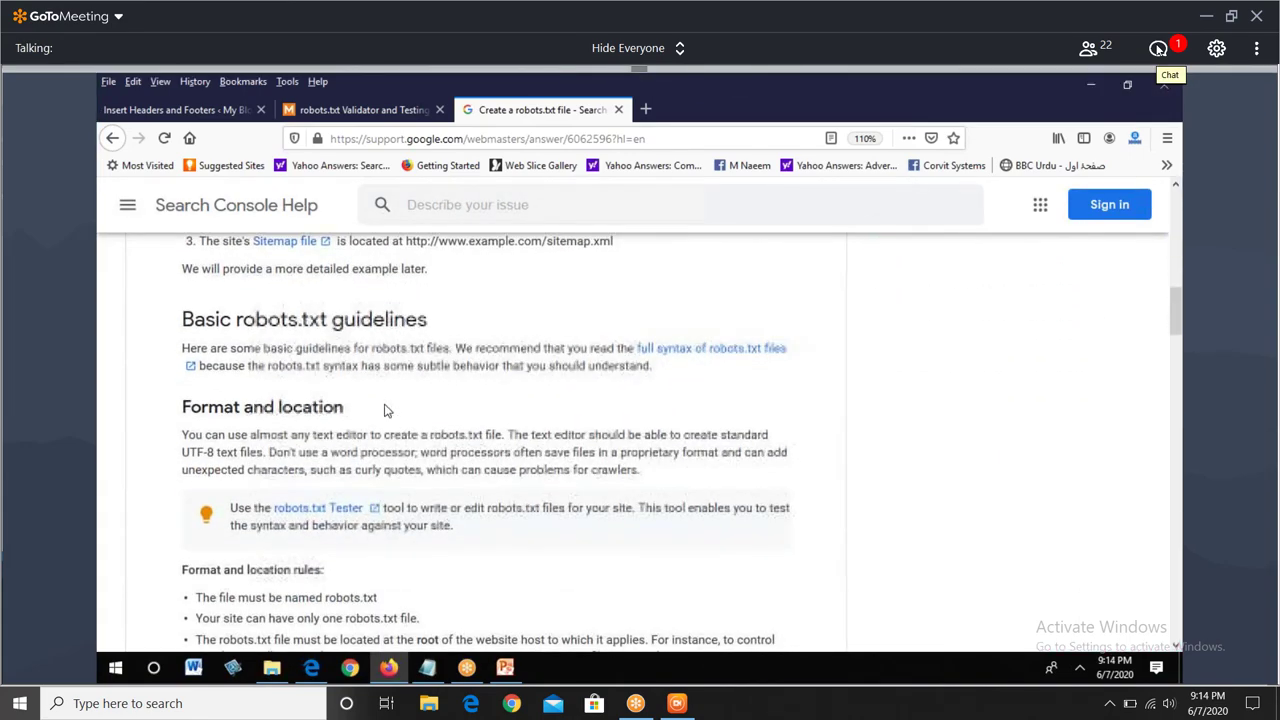
{"action": "scroll", "coordinate": [387, 411], "scroll_direction": "down", "scroll_amount": 10}
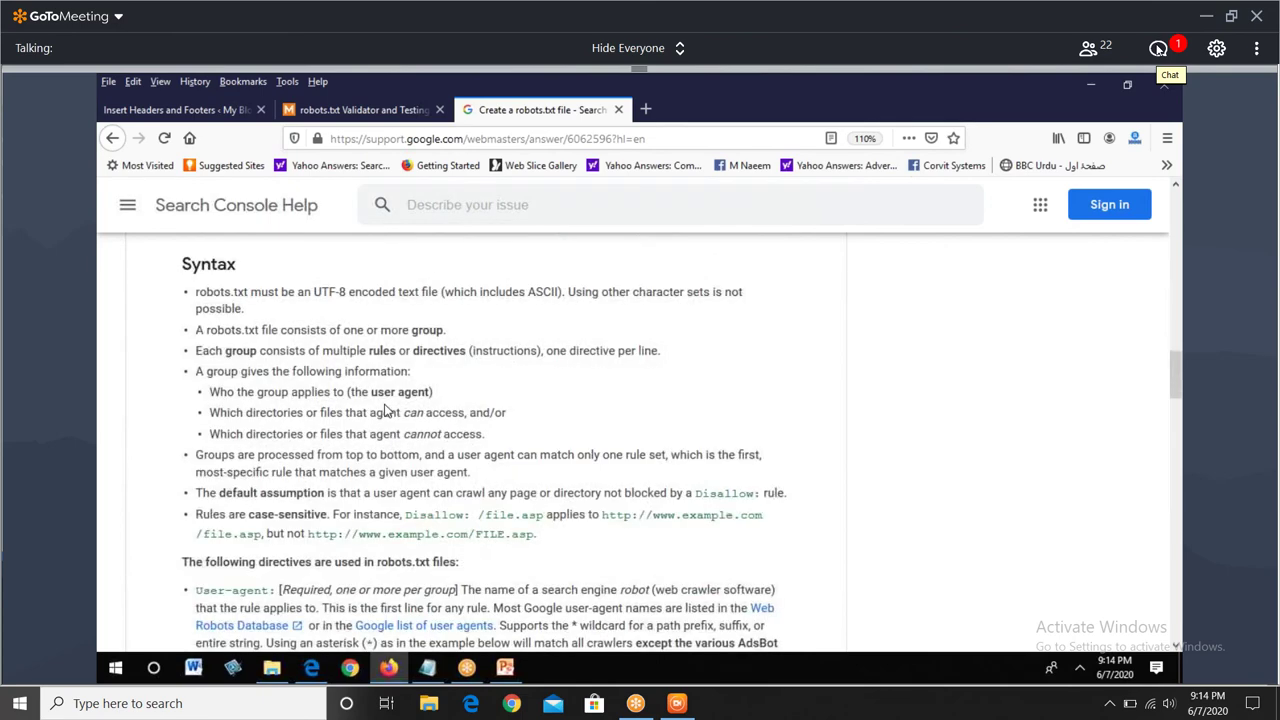
{"action": "scroll", "coordinate": [387, 411], "scroll_direction": "down", "scroll_amount": 2}
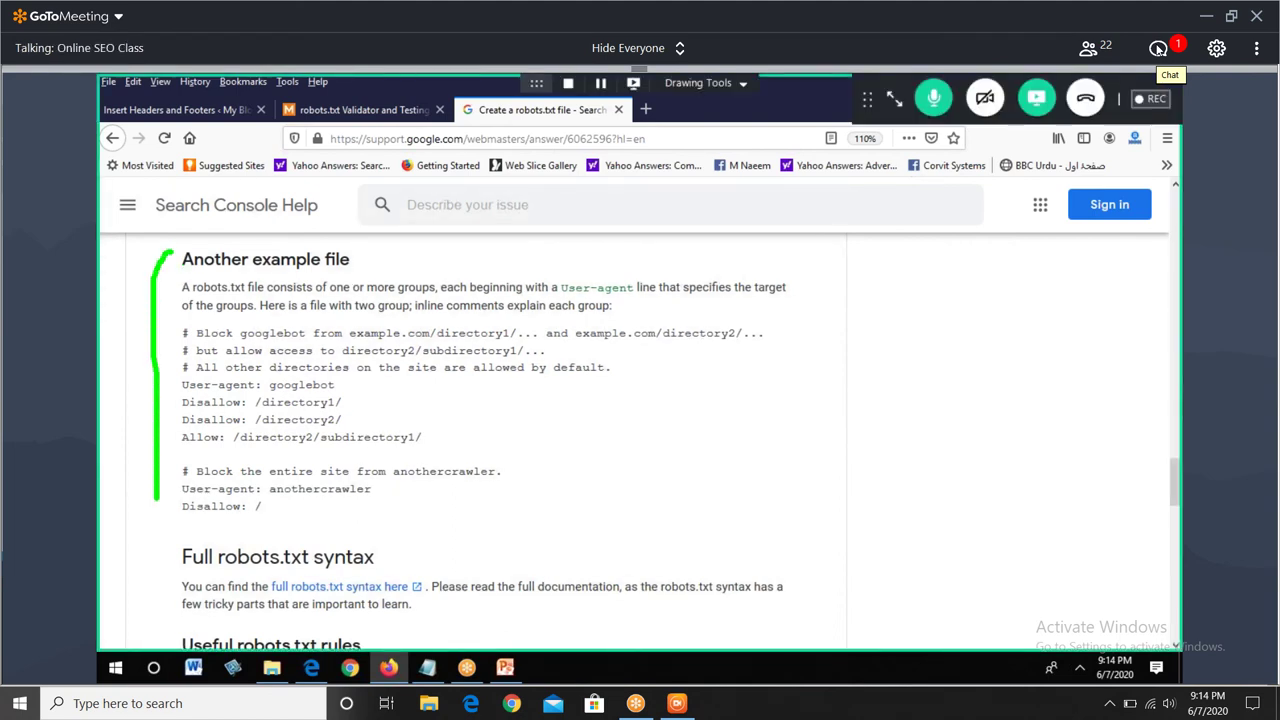
- Read the class chat, then dismiss the battery-saver notification and close the notifications panel
{"action": "left_click", "coordinate": [1158, 48]}
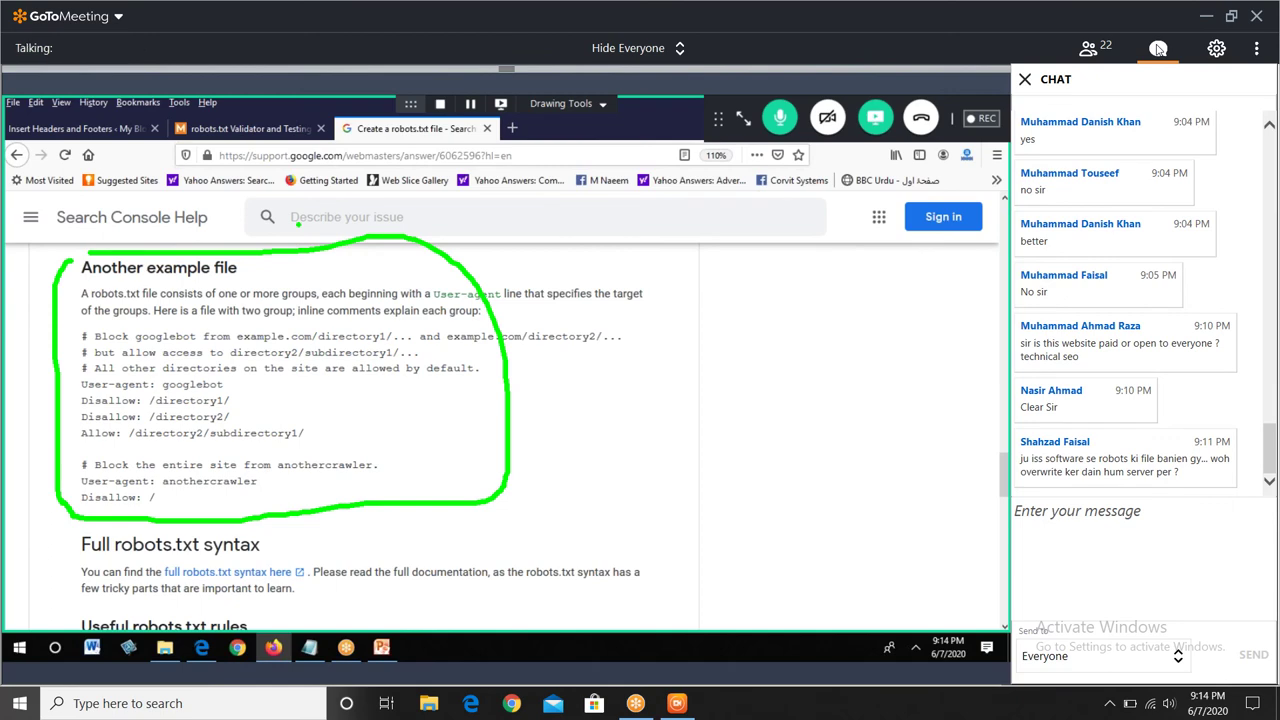
{"action": "left_click", "coordinate": [1158, 48]}
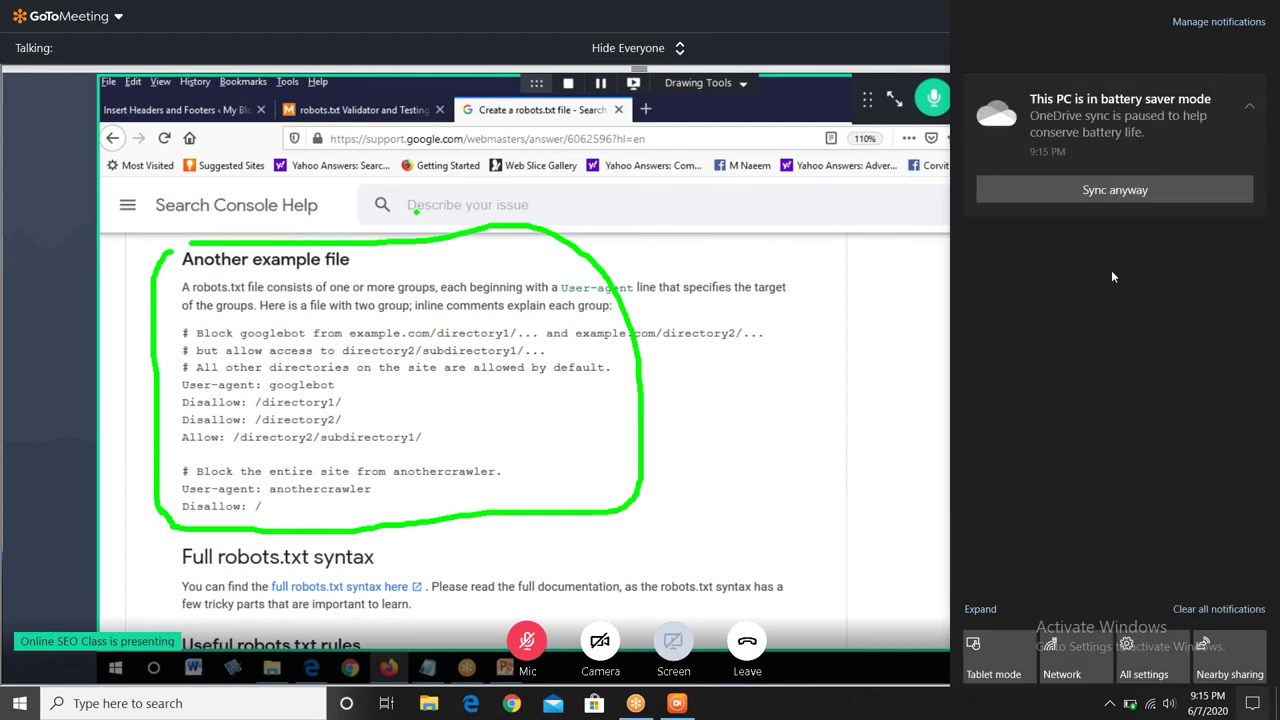
{"action": "mouse_move", "coordinate": [1250, 88]}
{"action": "left_click", "coordinate": [1250, 90]}
{"action": "left_click", "coordinate": [794, 12]}
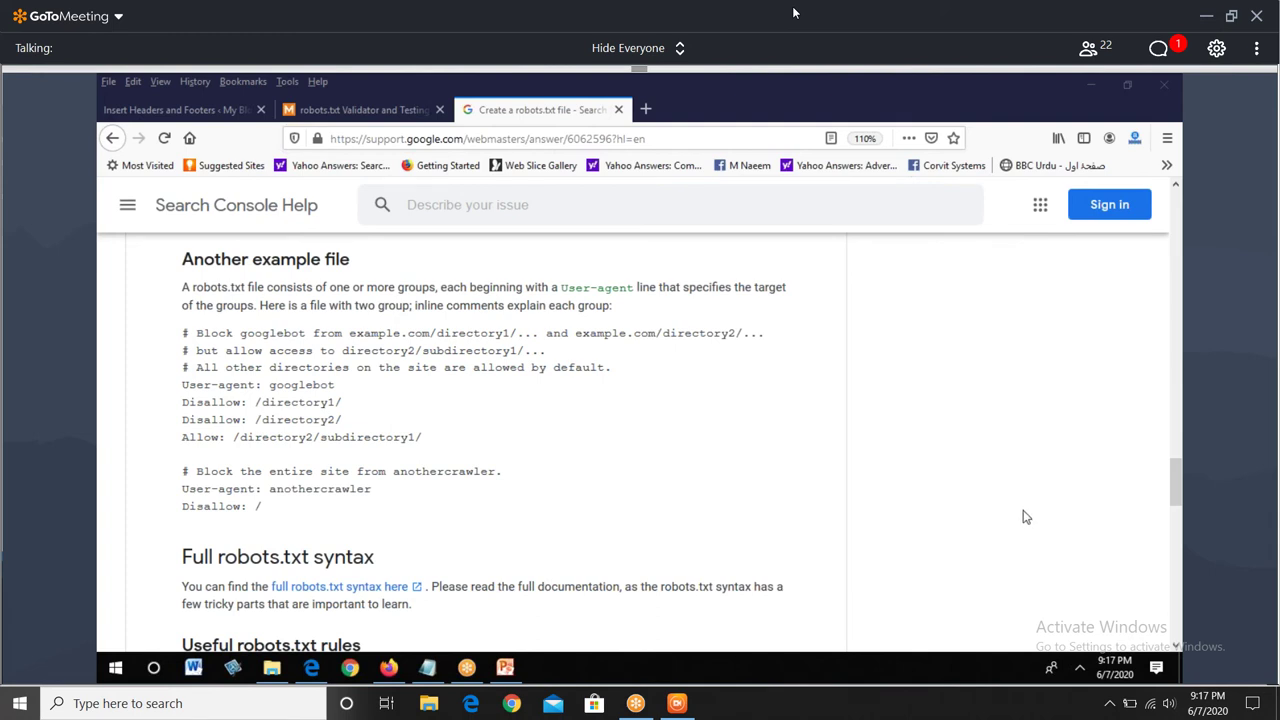
- Bring Firefox forward, switch to the WordPress admin tab, and go to SEO > Tools
{"action": "left_click", "coordinate": [388, 667]}
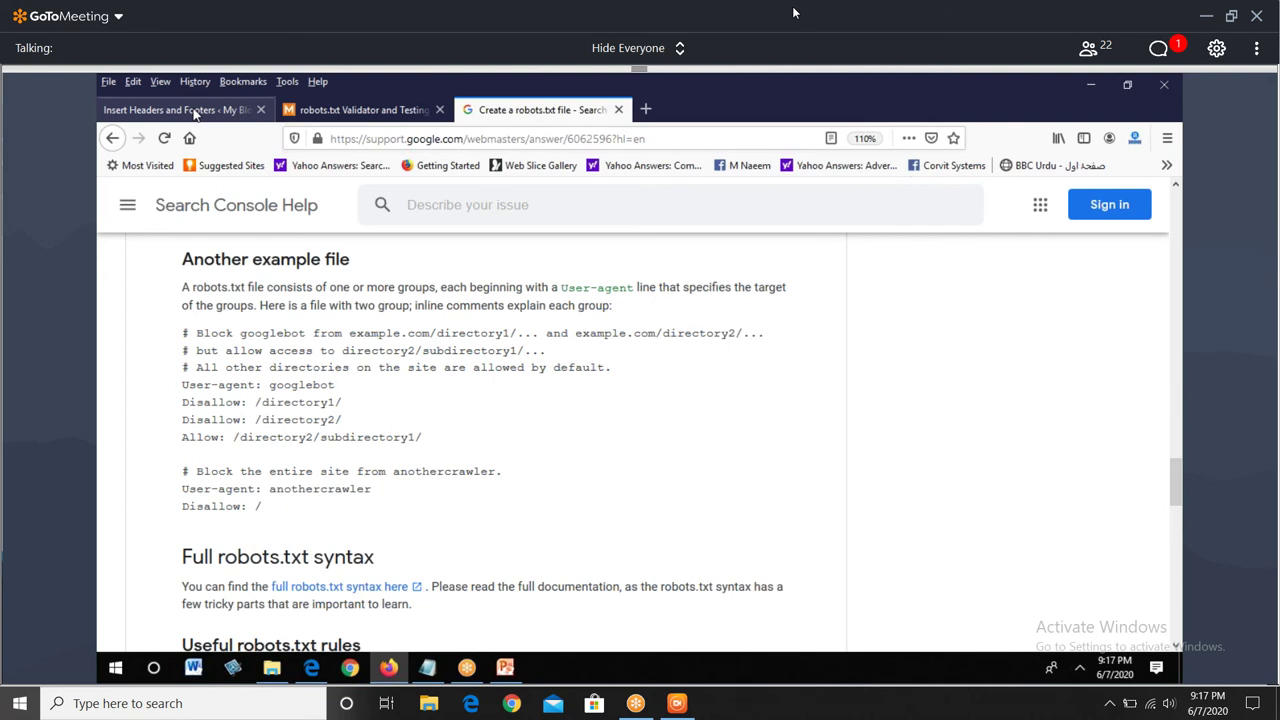
{"action": "left_click", "coordinate": [195, 113]}
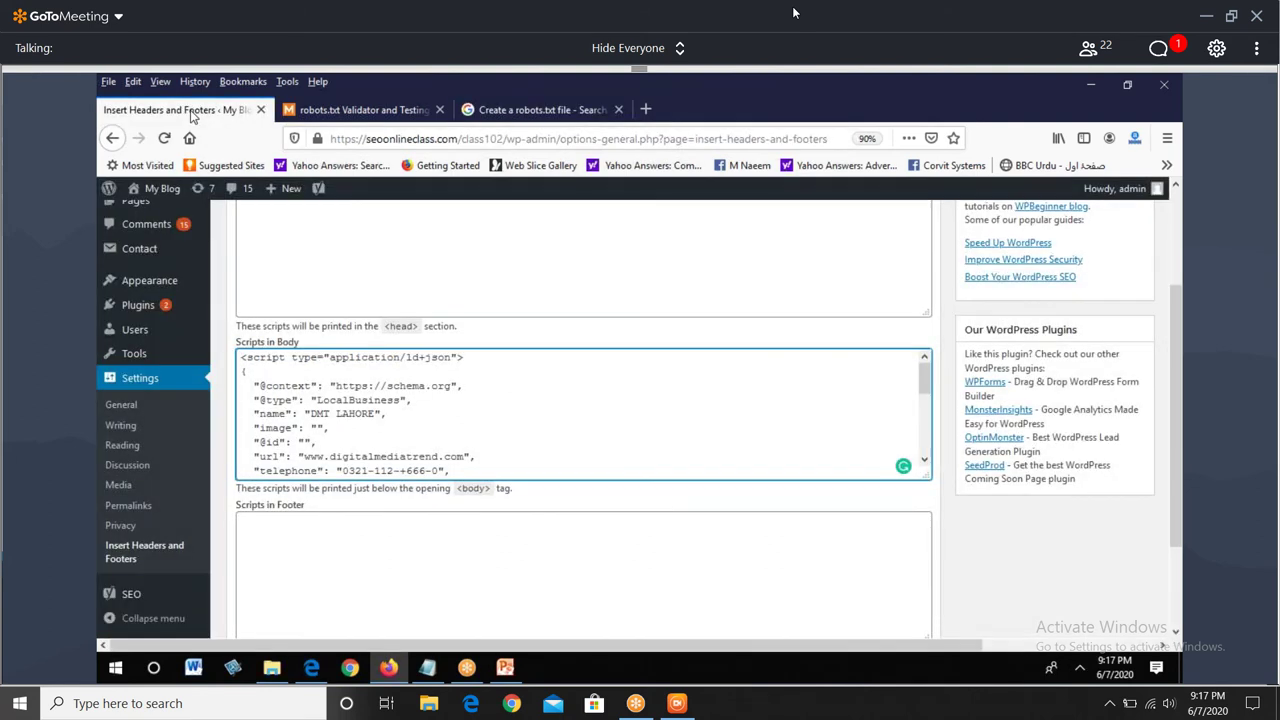
{"action": "left_click", "coordinate": [231, 580]}
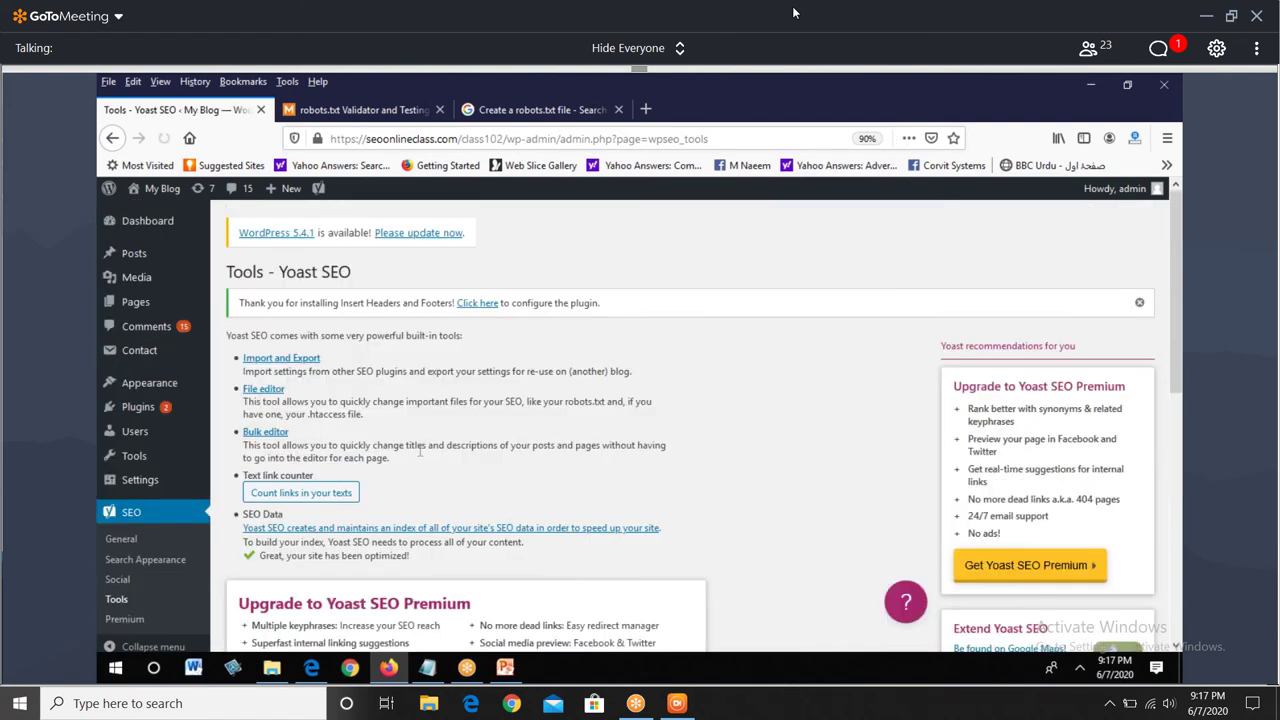
- Open Yoast's File editor and use 'Create robots.txt file' to add one for the site
{"action": "left_click", "coordinate": [264, 389]}
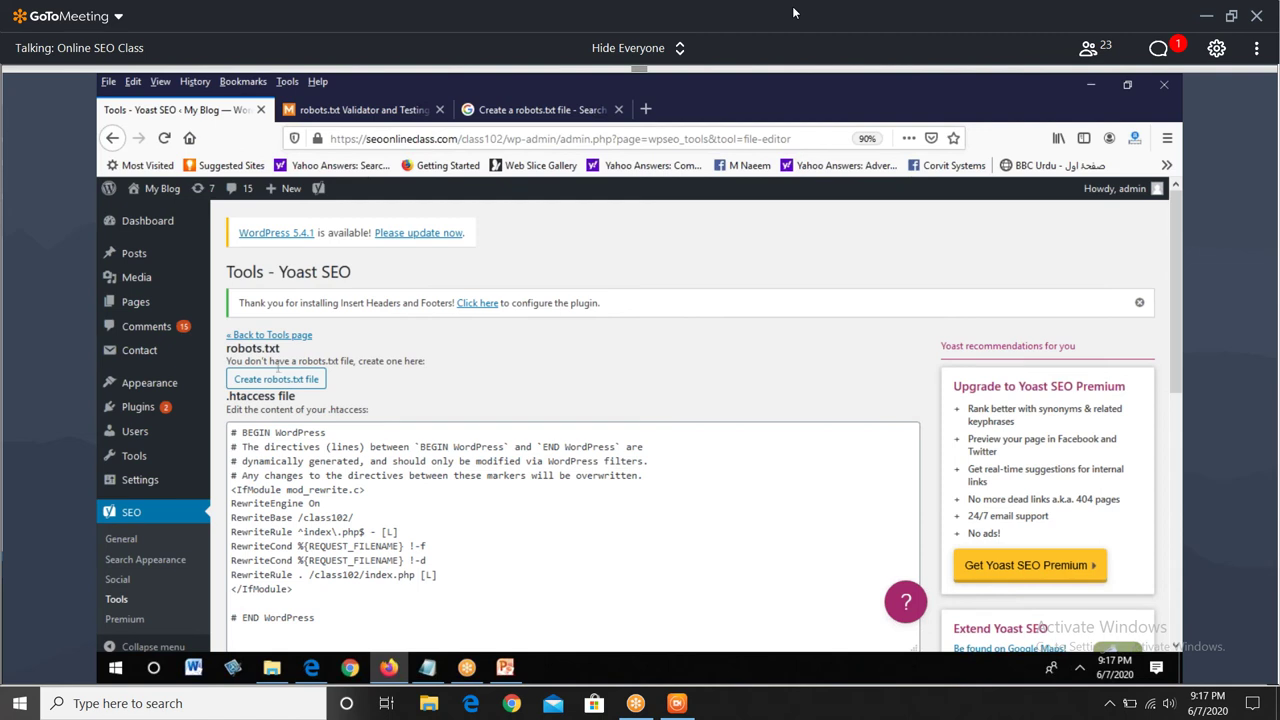
{"action": "left_click", "coordinate": [300, 380]}
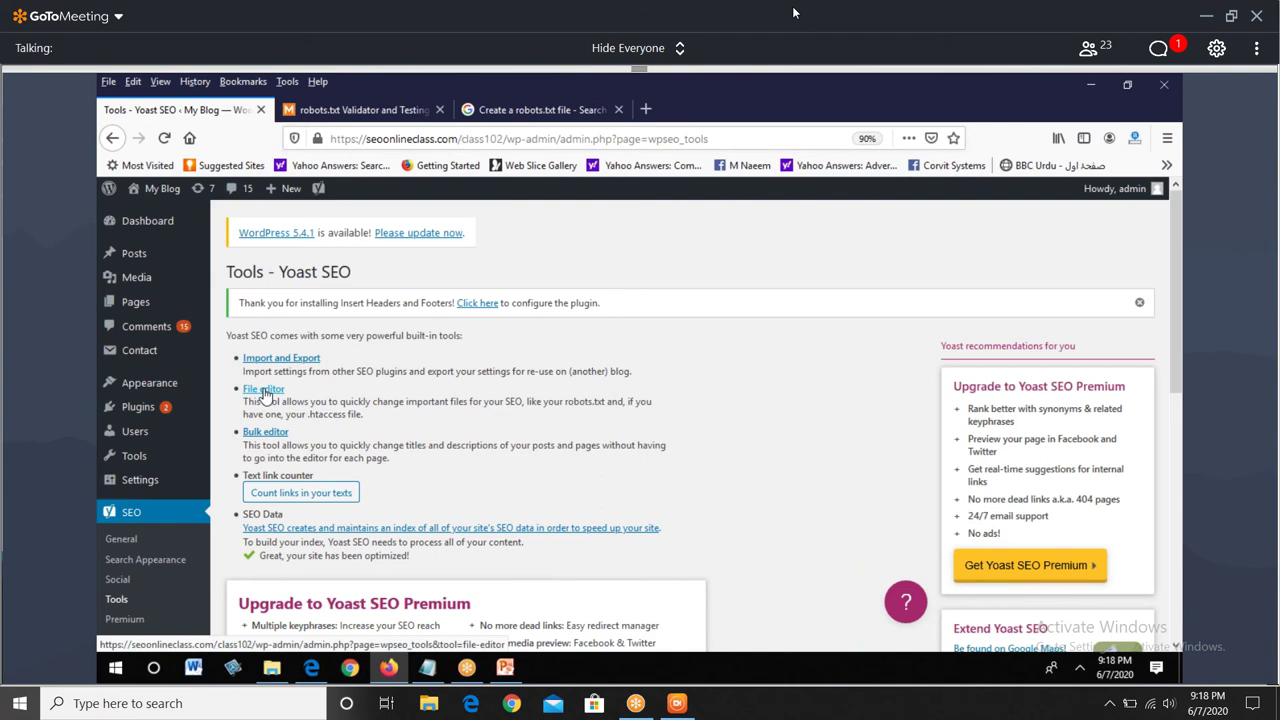
- Reopen Yoast's file editor and highlight the User-agent: *, Disallow /class102/wp-admin/ and Allow admin-ajax.php rules
{"action": "left_click", "coordinate": [264, 391]}
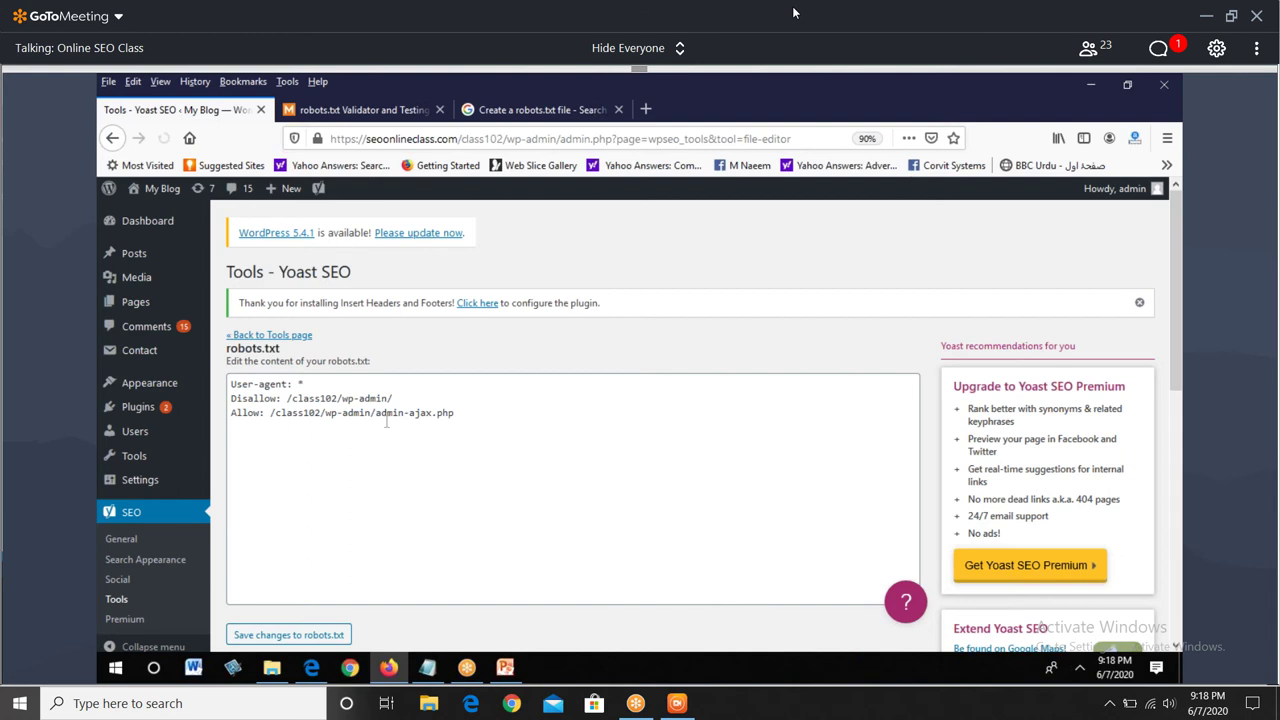
{"action": "left_click_drag", "start_coordinate": [387, 421], "coordinate": [221, 374]}
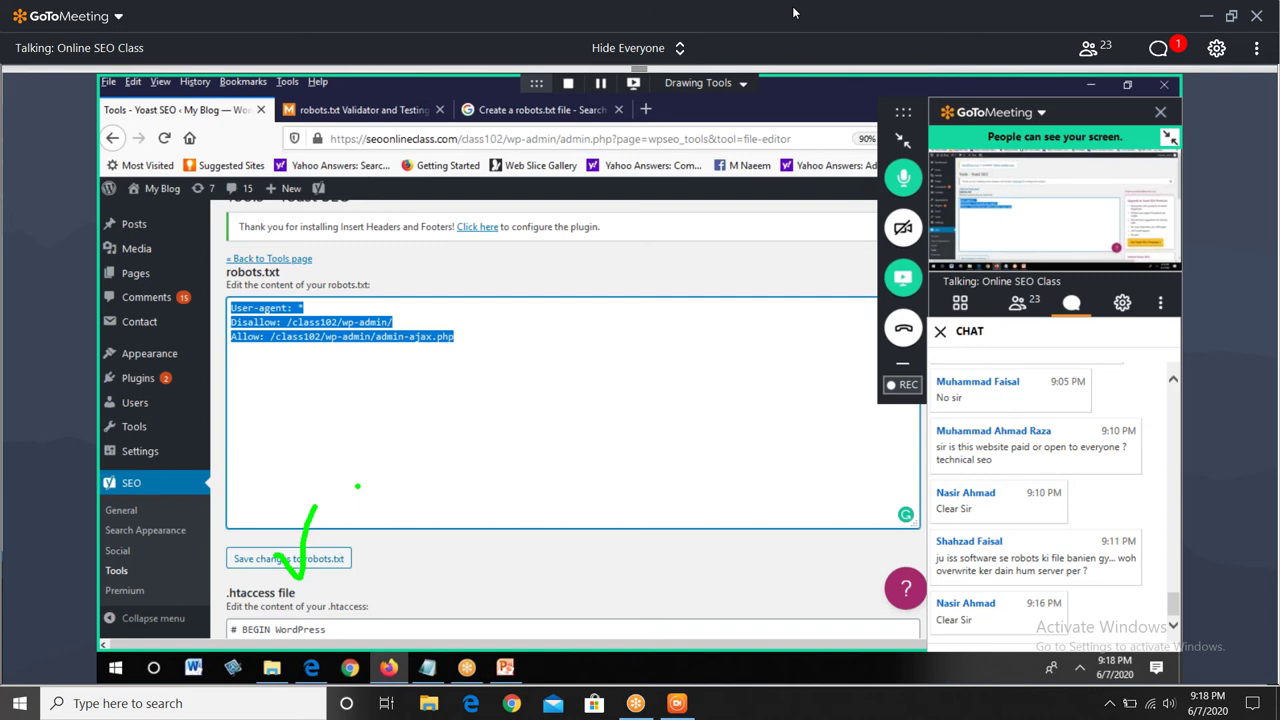
{"action": "left_click", "coordinate": [1158, 49]}
{"action": "left_click", "coordinate": [1159, 50]}
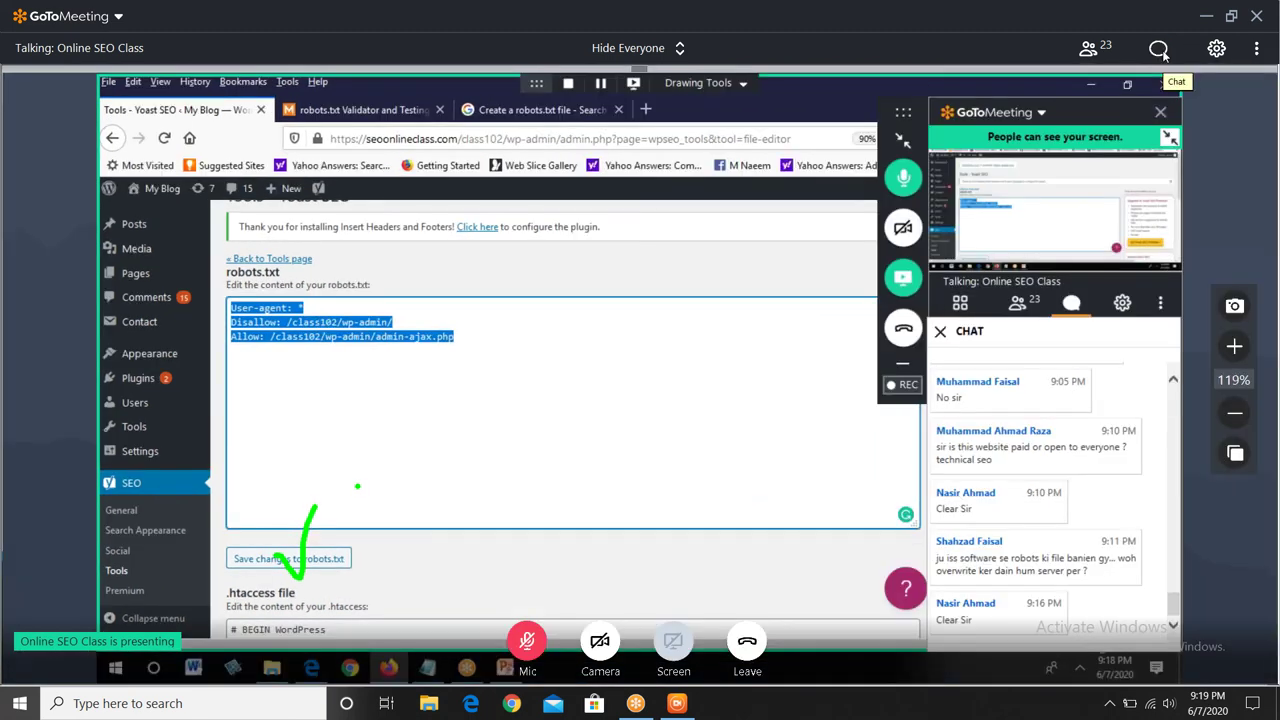